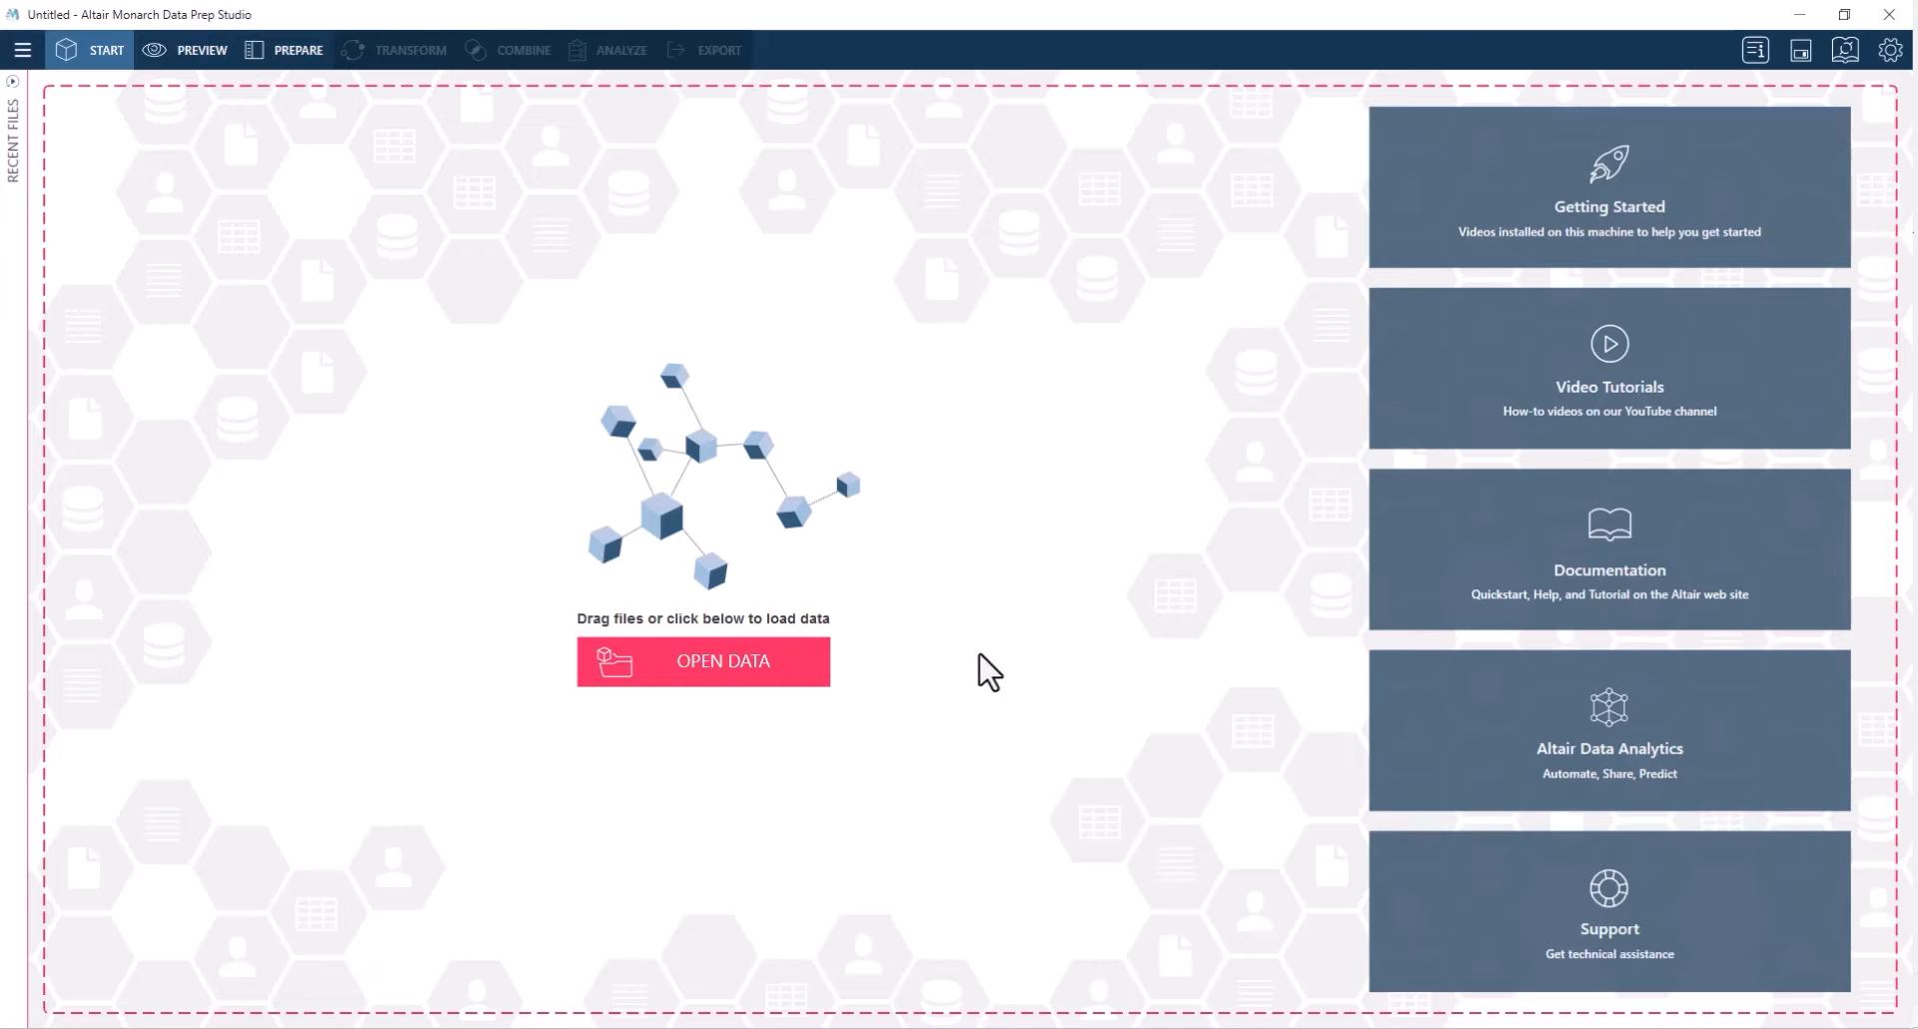
# Open the data source selection and choose the Microsoft Excel connector among the spreadsheet sources
pyautogui.click(755, 688)
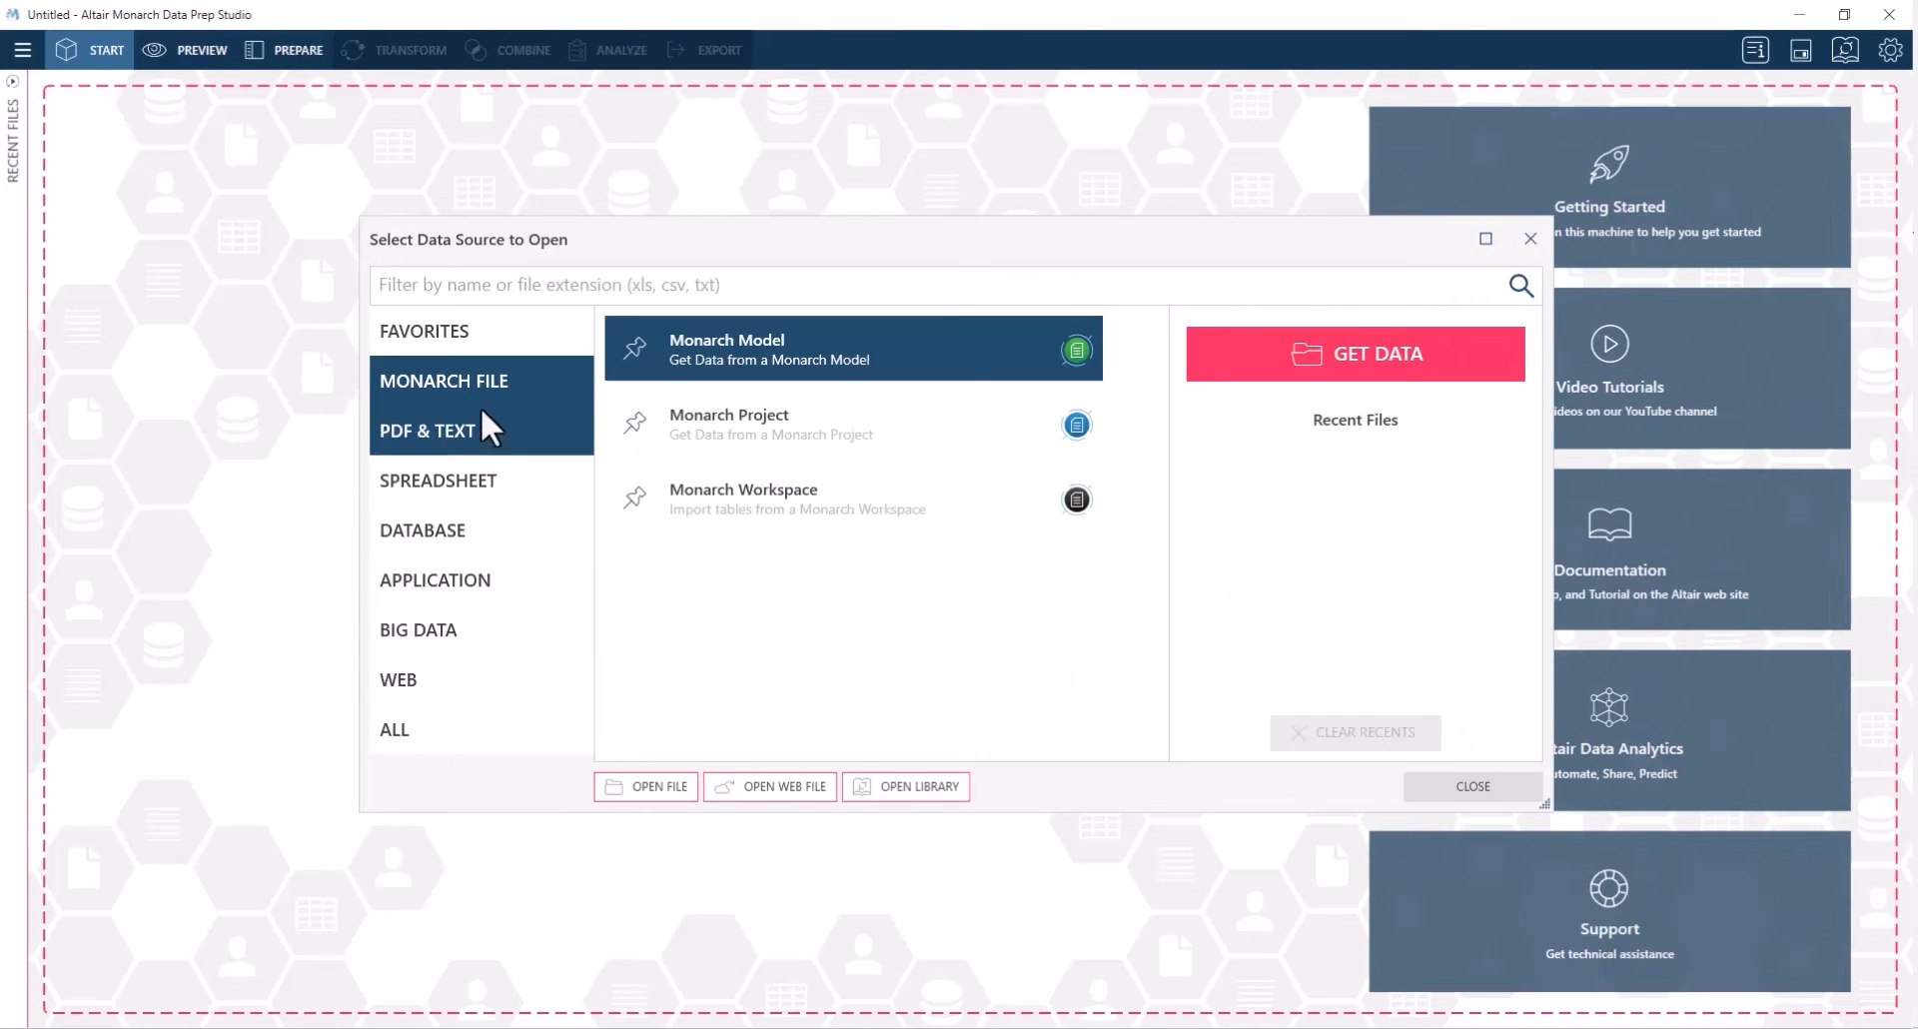
pyautogui.click(447, 572)
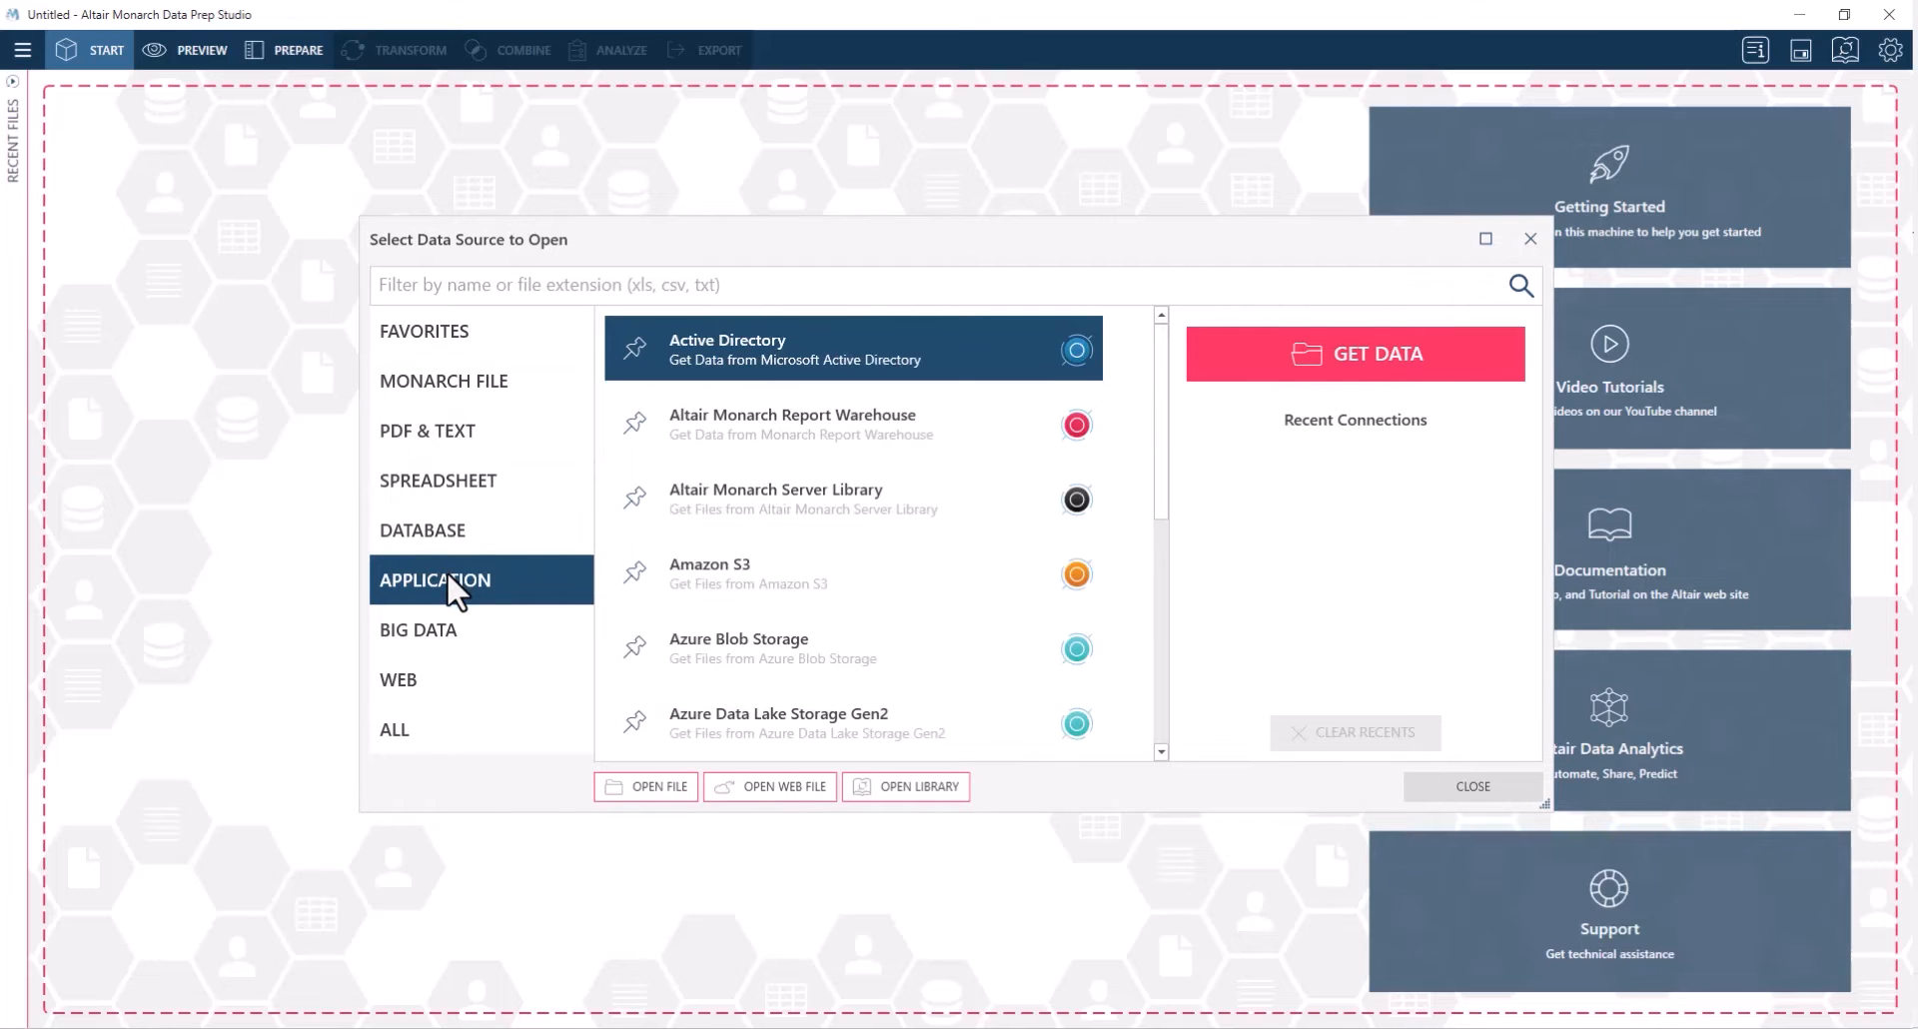
pyautogui.scroll(-1, 700, 560)
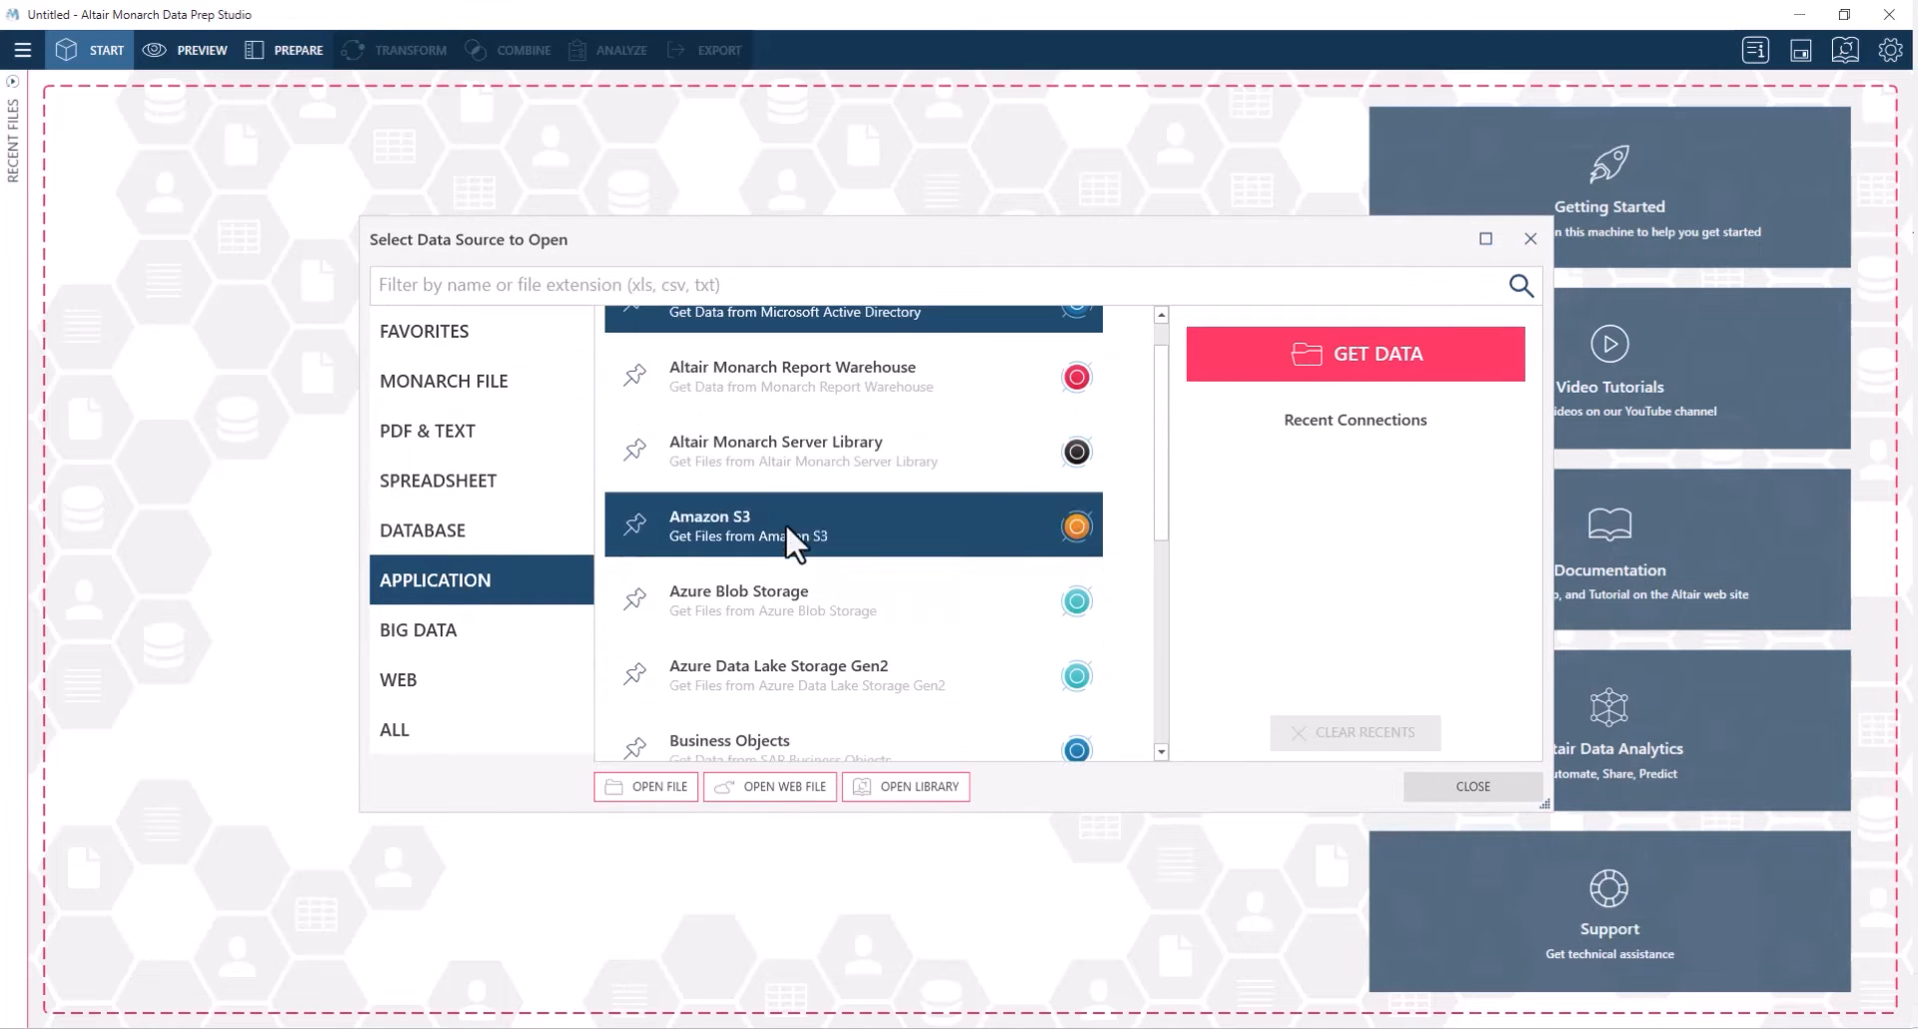
pyautogui.click(514, 627)
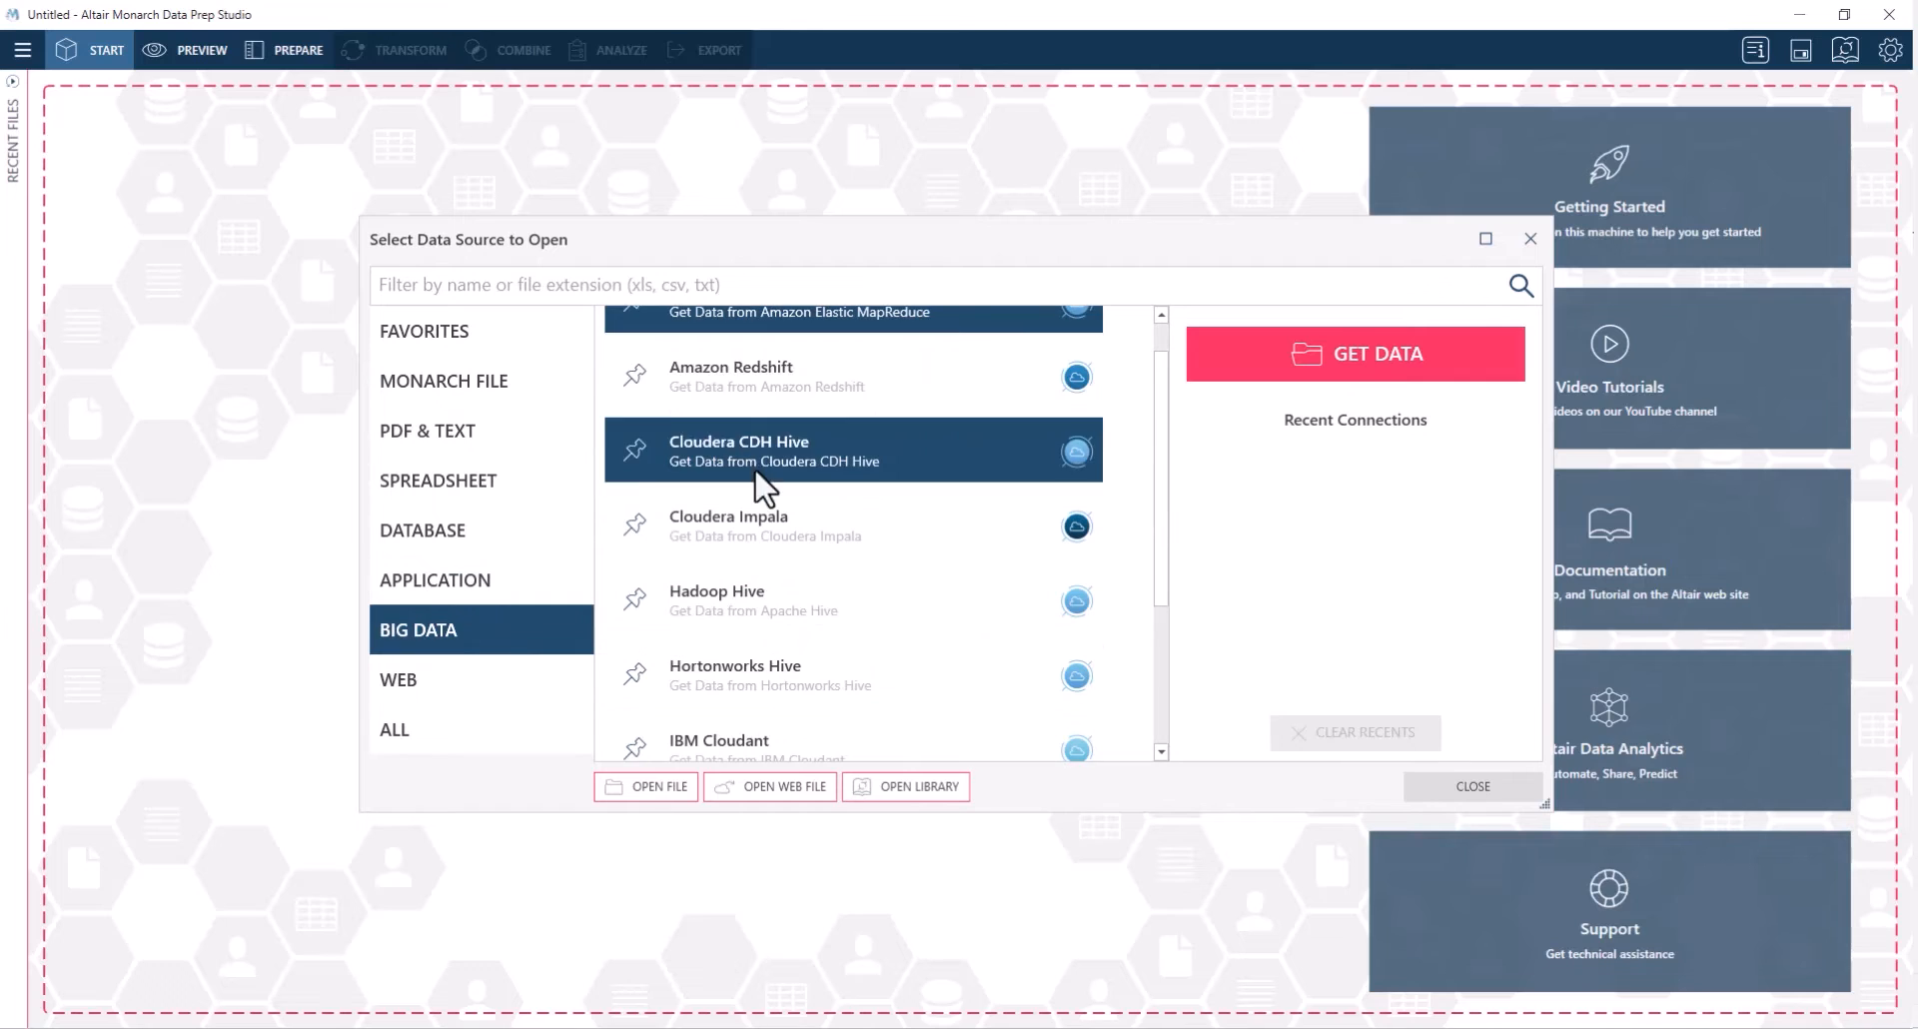
pyautogui.scroll(1, 759, 483)
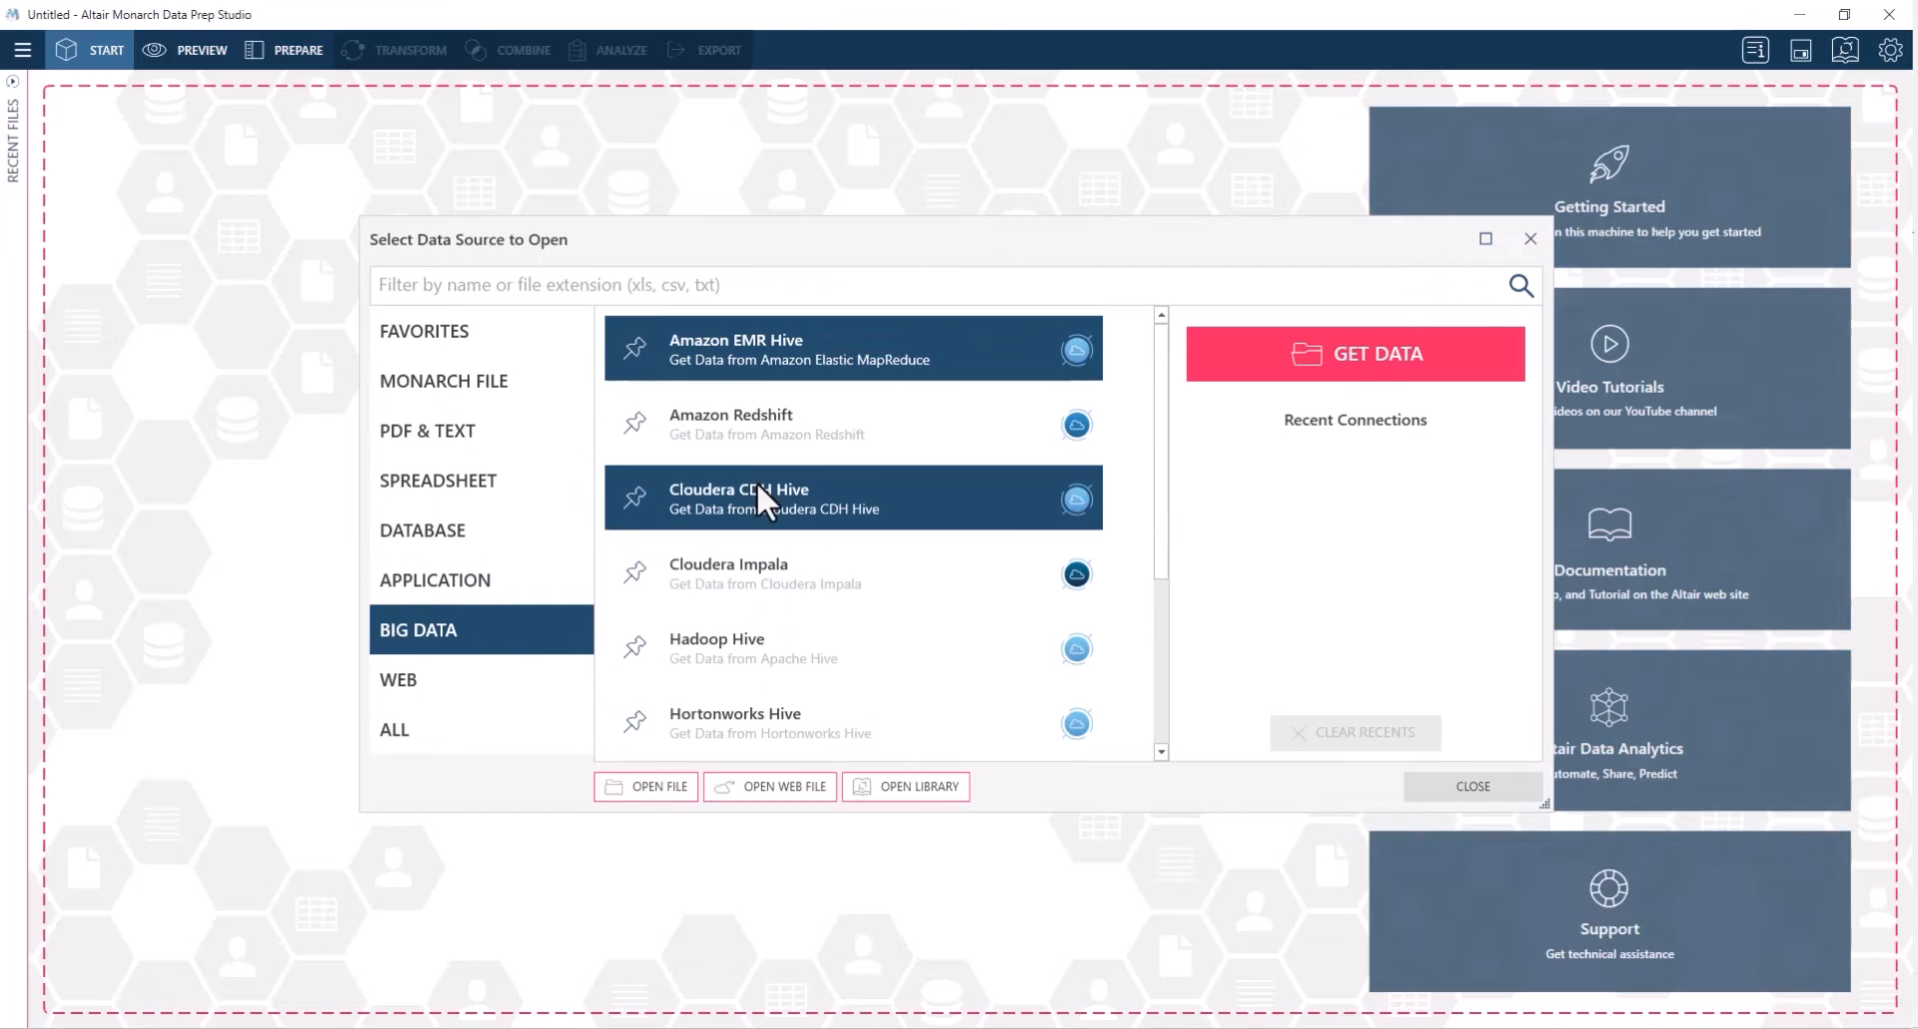
pyautogui.click(487, 480)
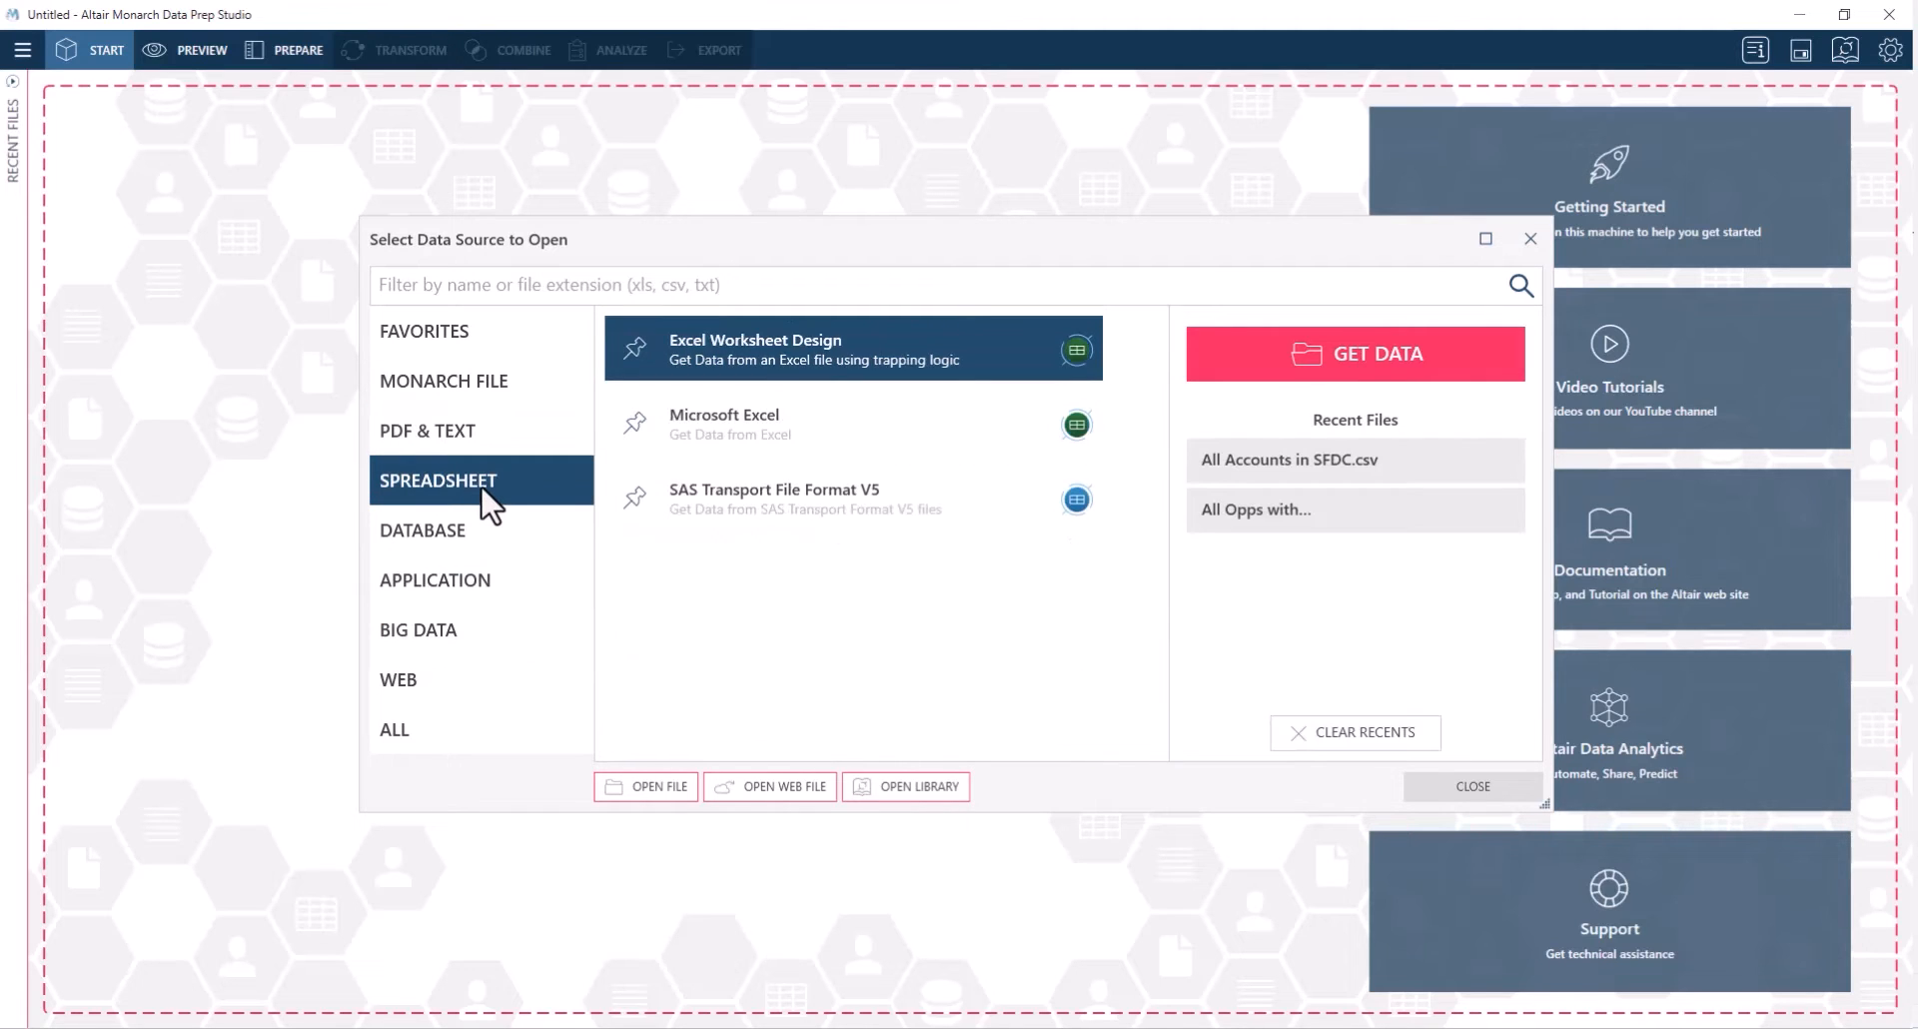
pyautogui.click(756, 450)
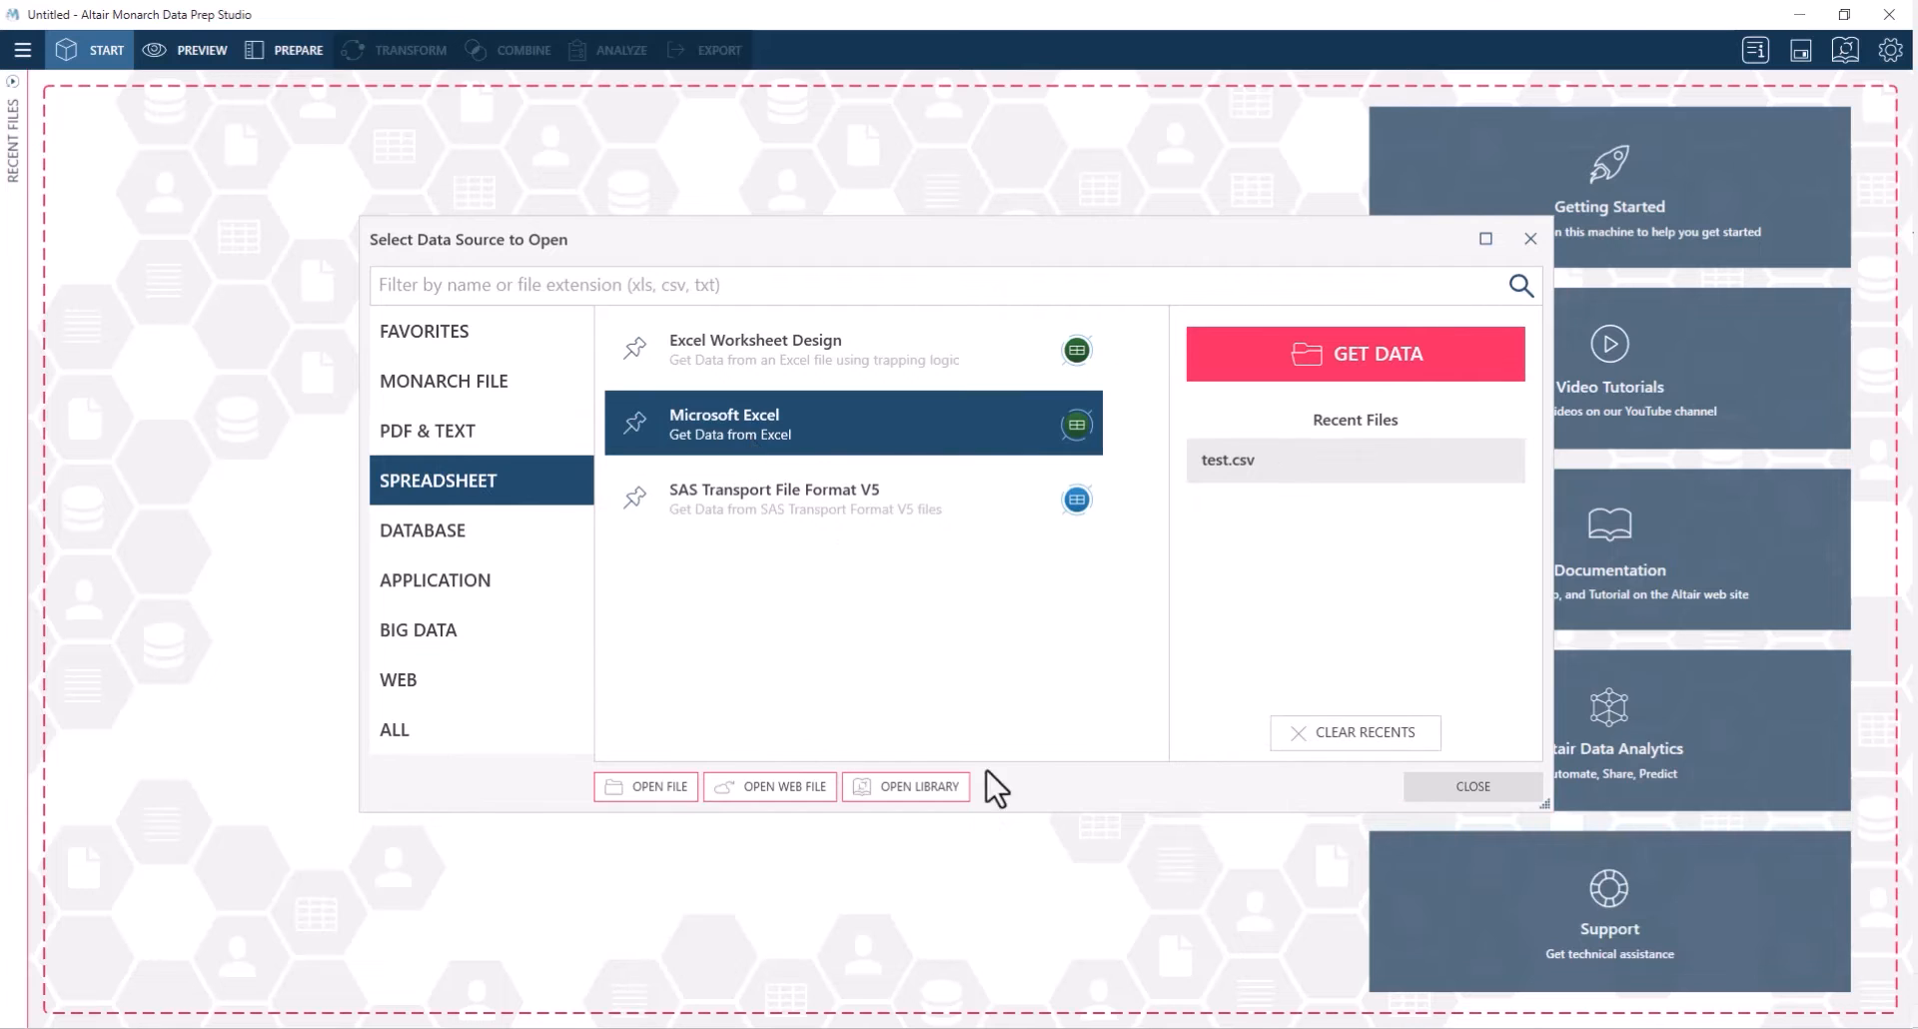
# Open the test file from the Monarch Filters folder and load its test$ table
pyautogui.doubleClick(796, 446)
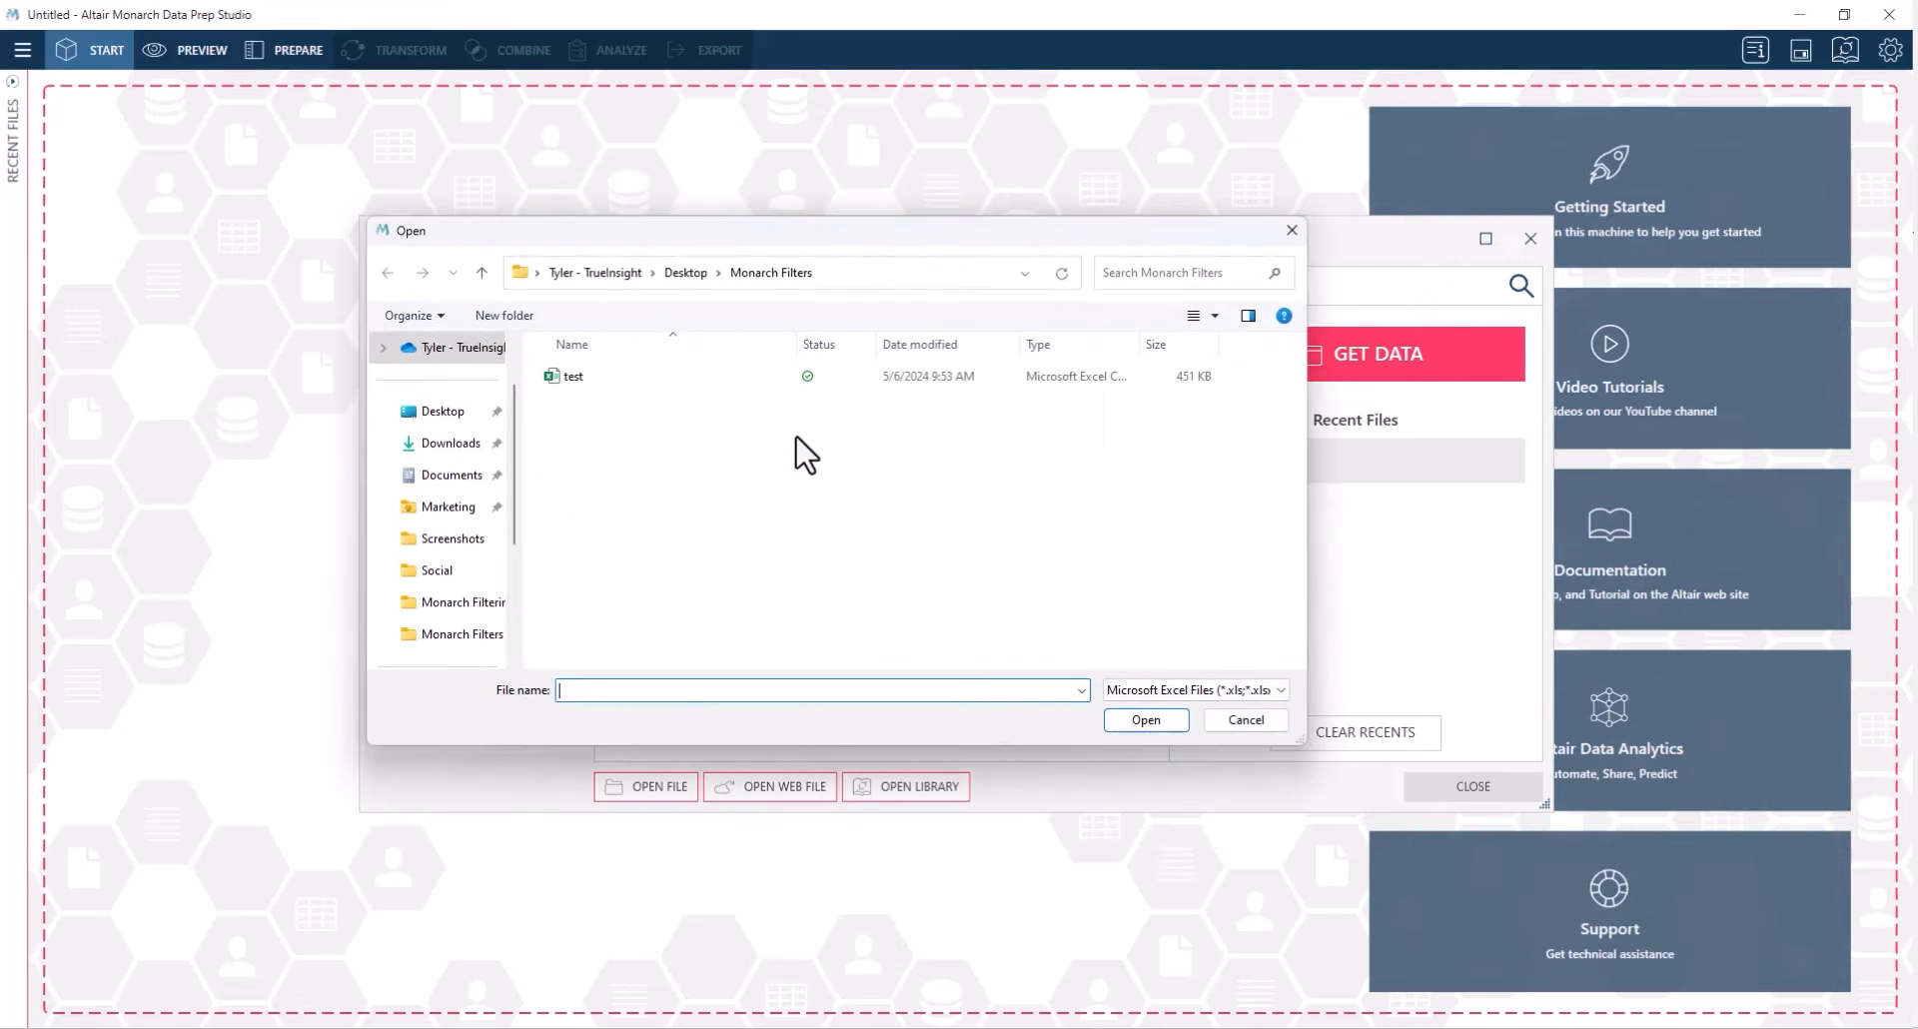
pyautogui.click(583, 379)
pyautogui.click(1140, 718)
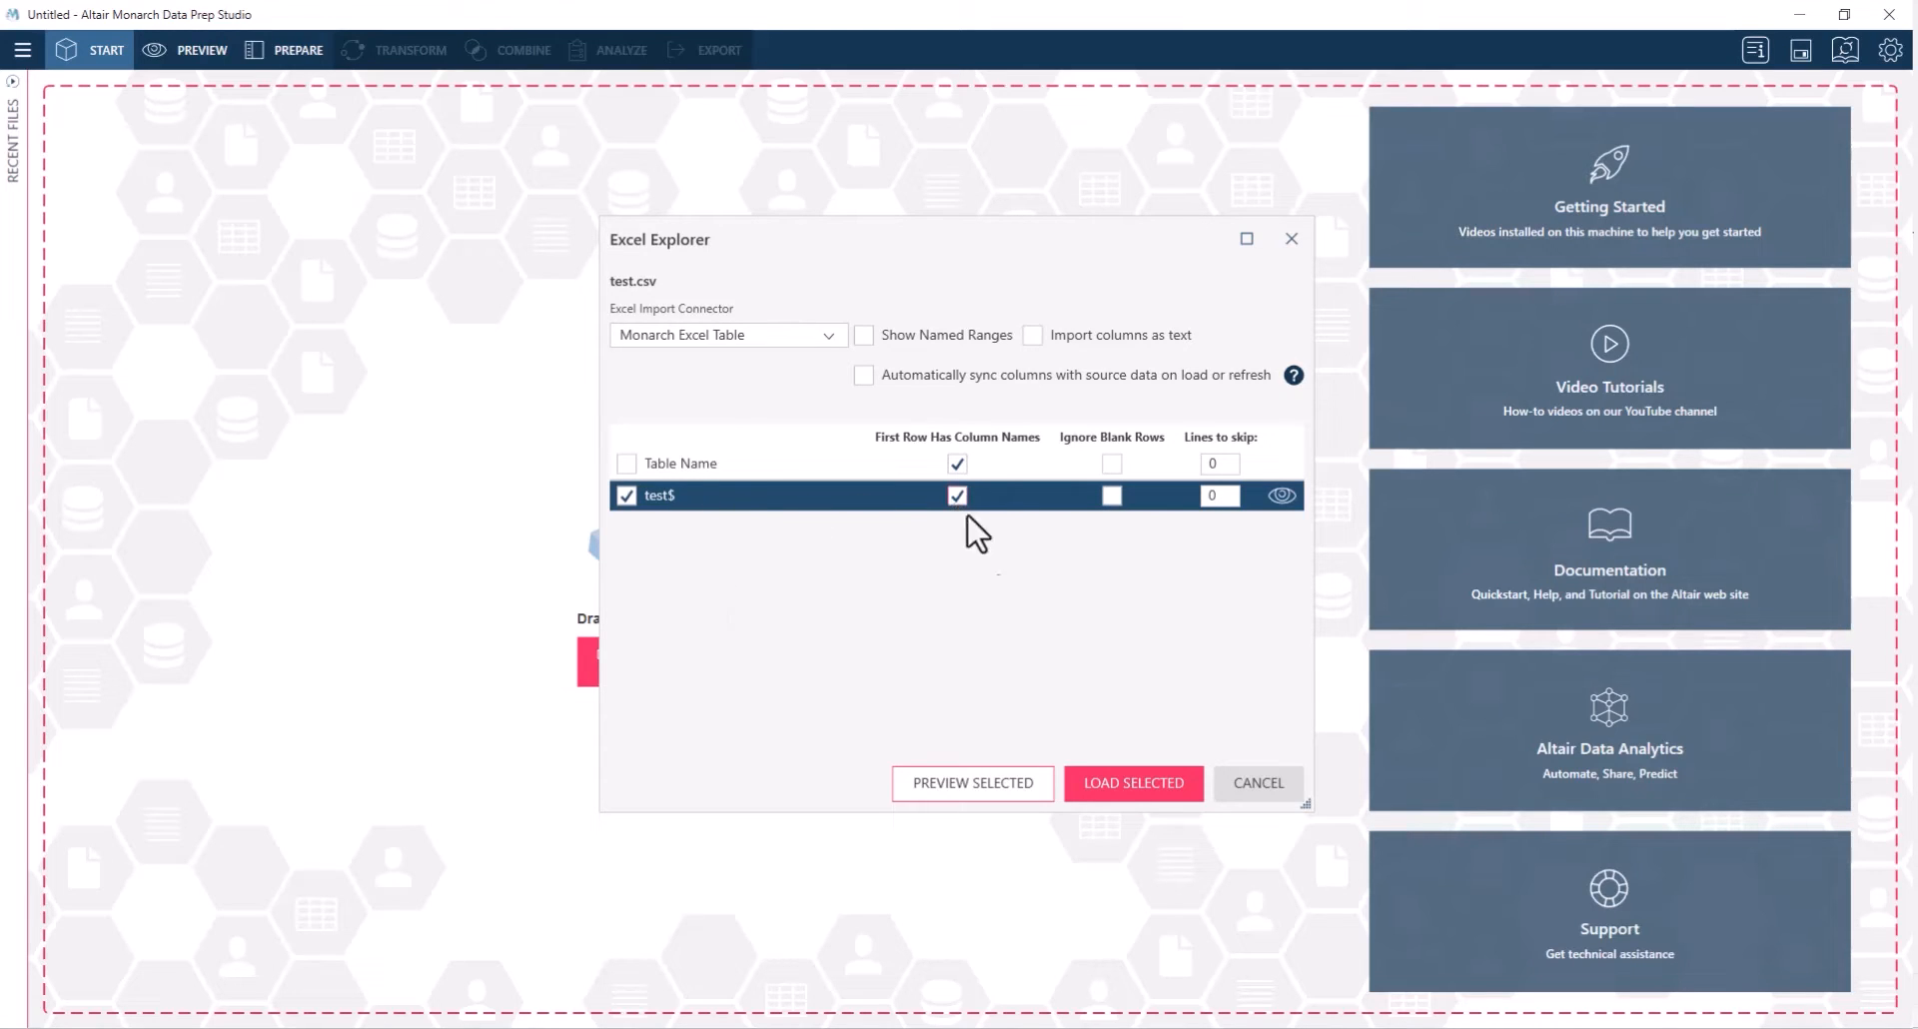
pyautogui.click(1122, 783)
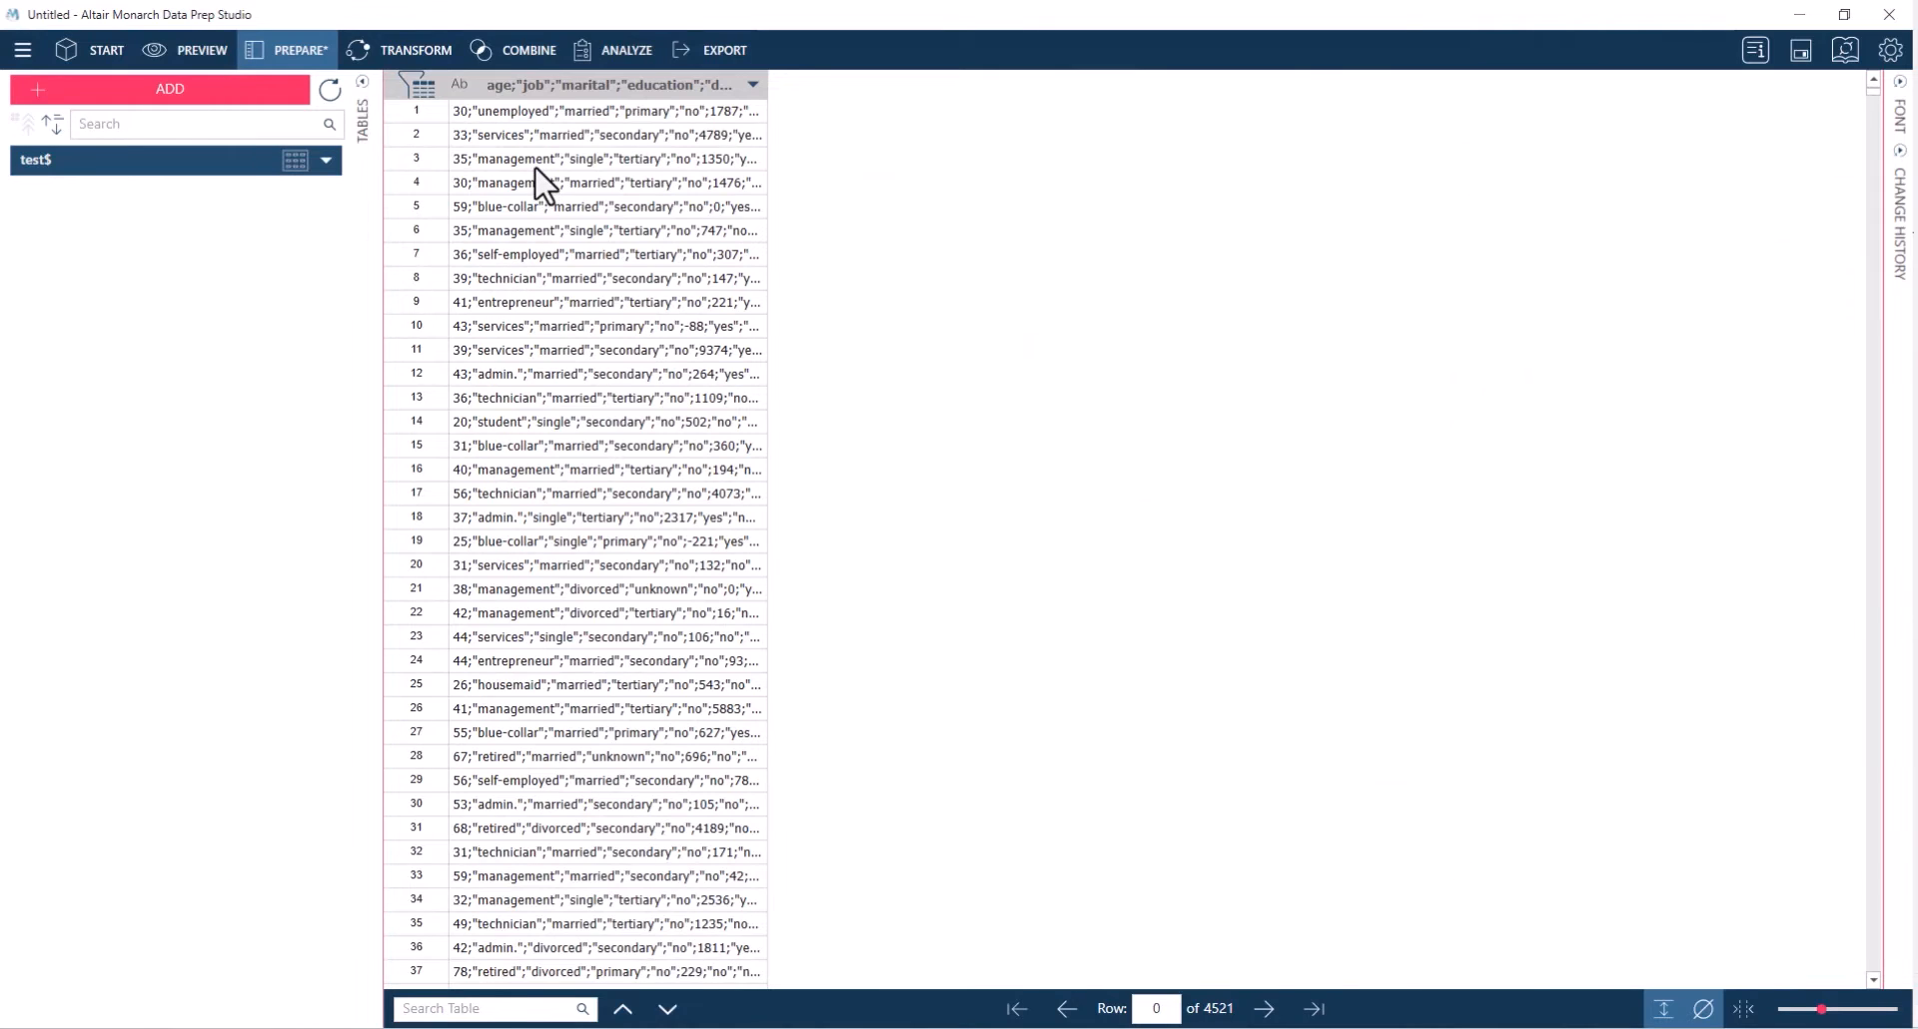
# Split the single combined column into parts from the left, using a semicolon as the delimiter
pyautogui.click(538, 86)
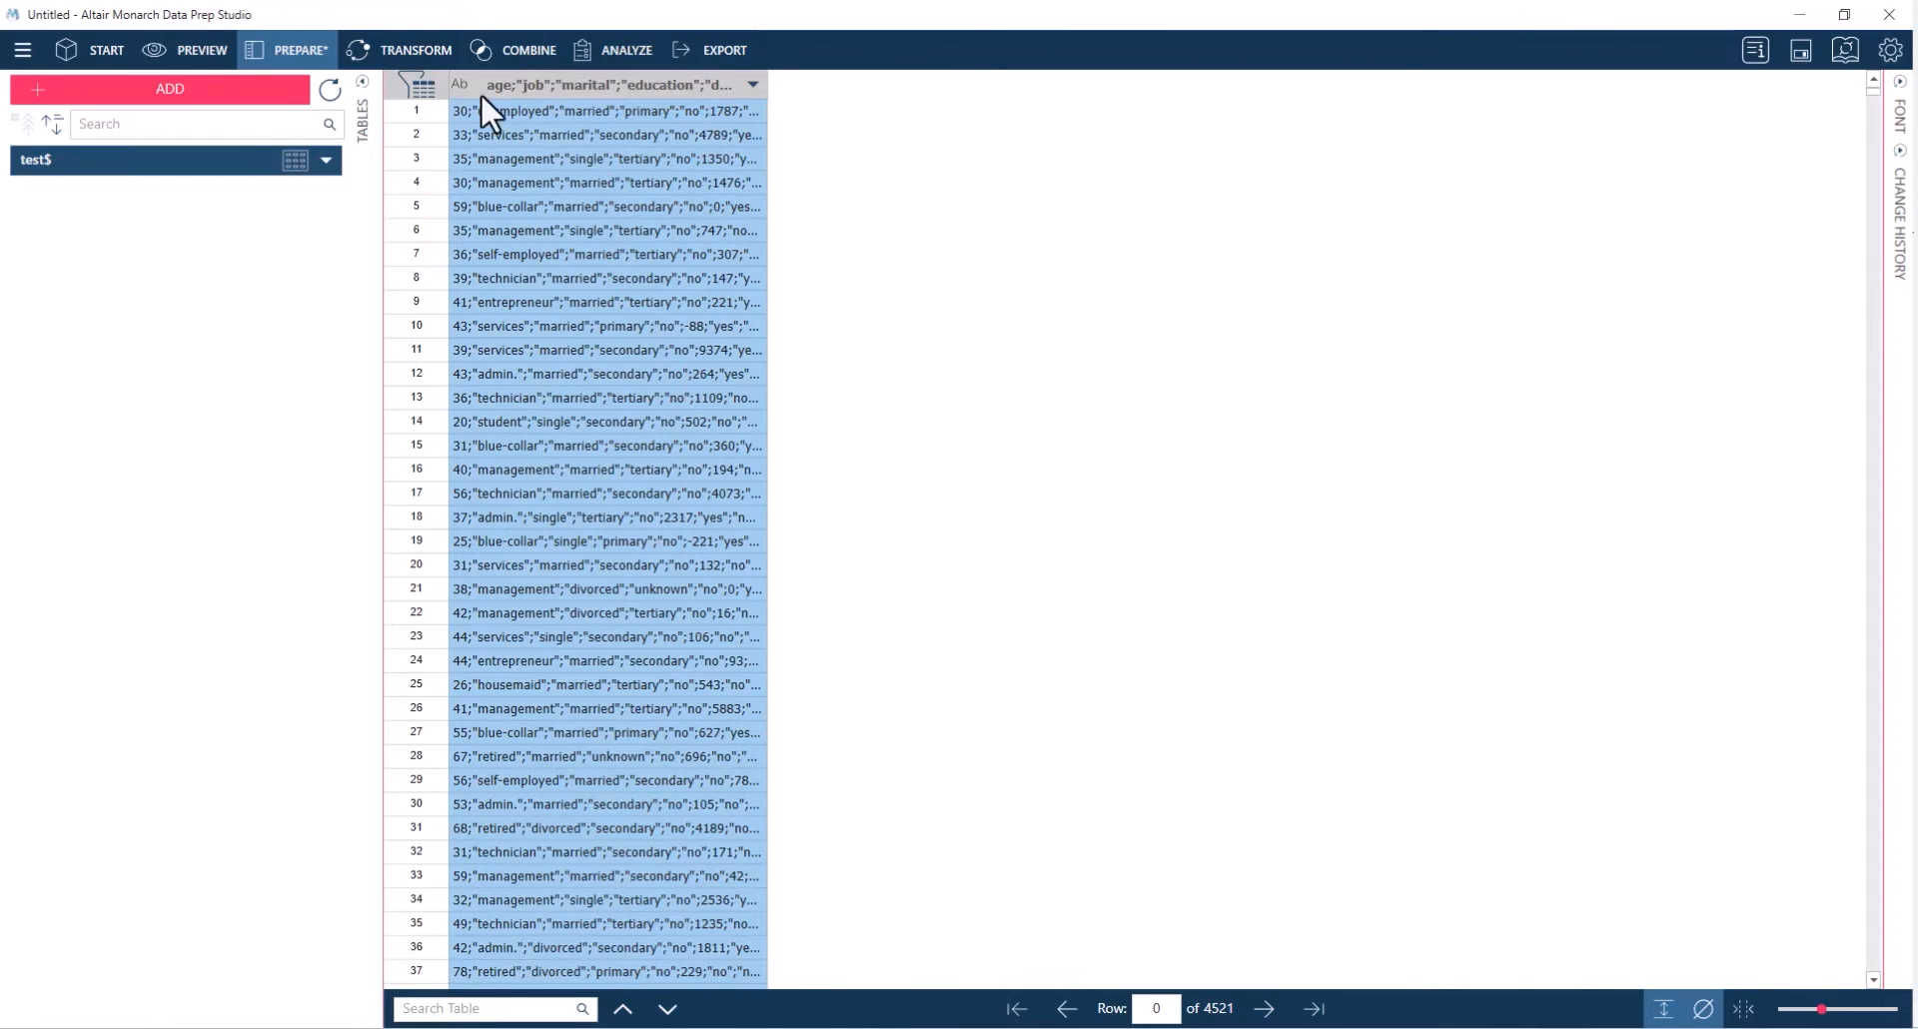
pyautogui.rightClick(511, 92)
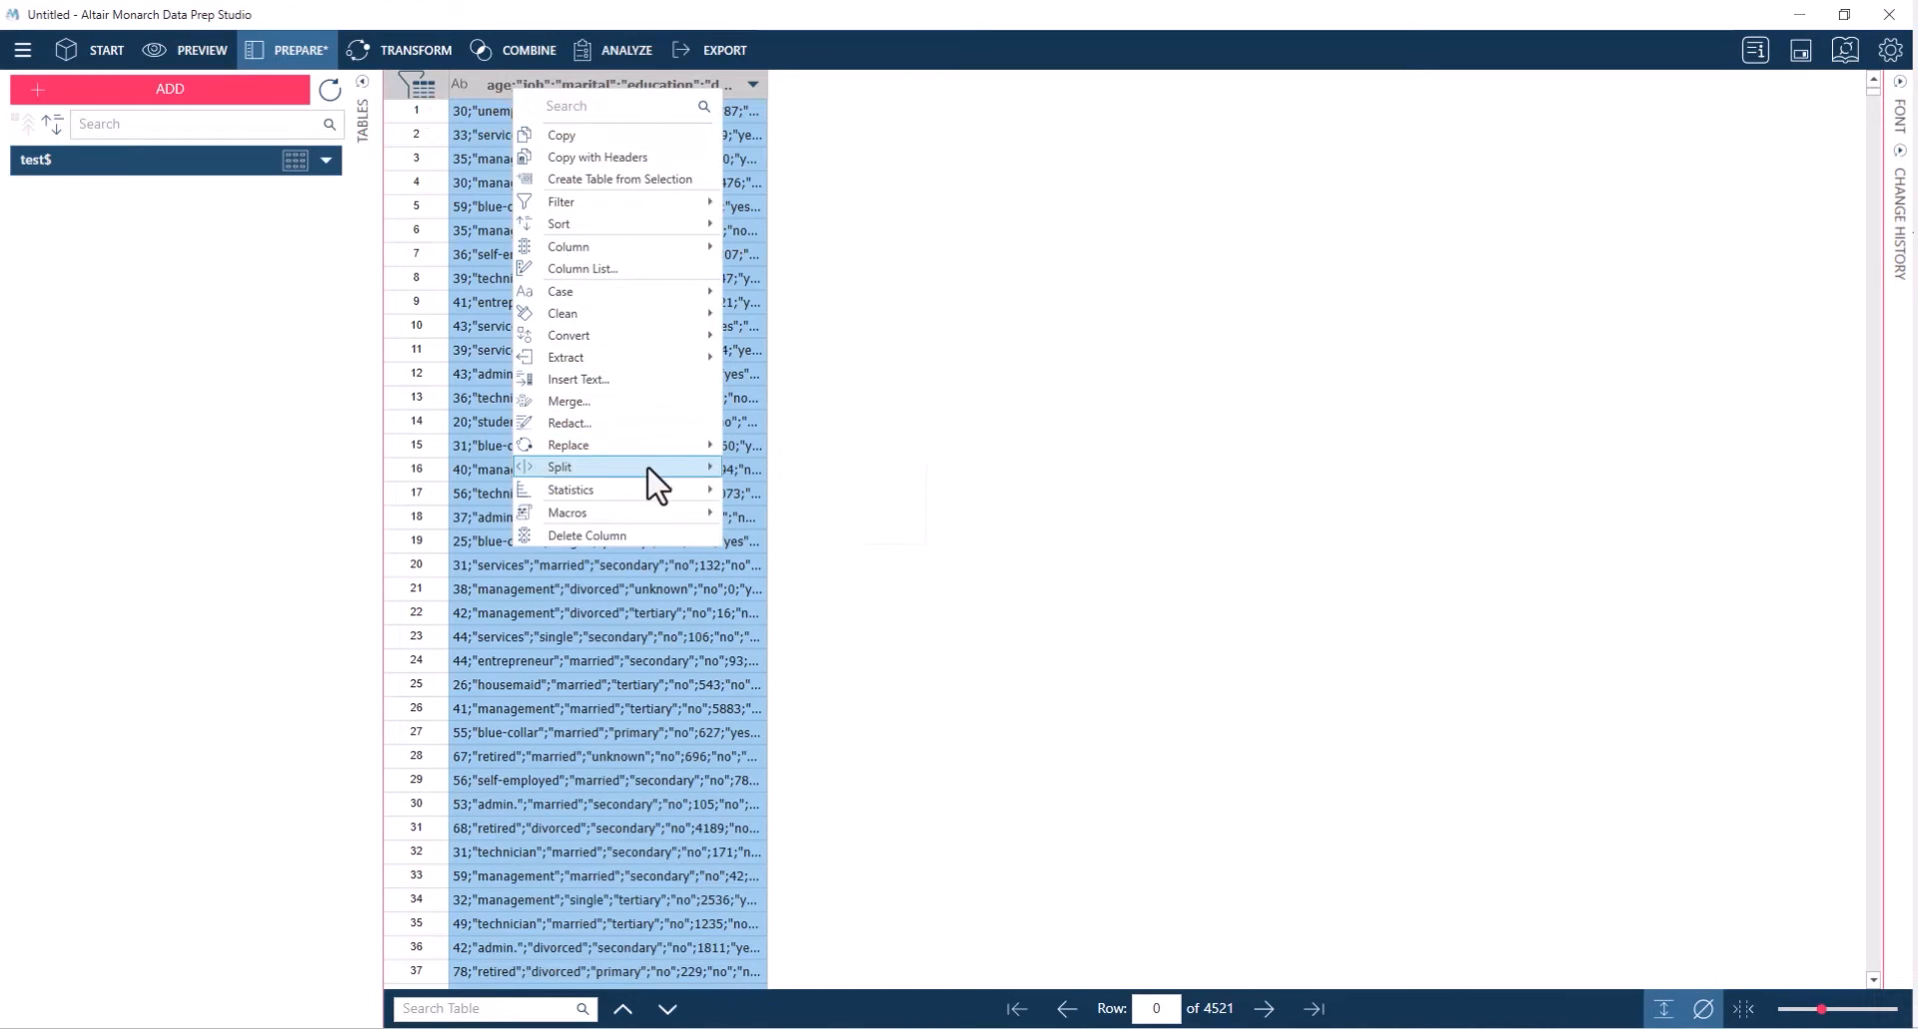
pyautogui.moveTo(647, 467)
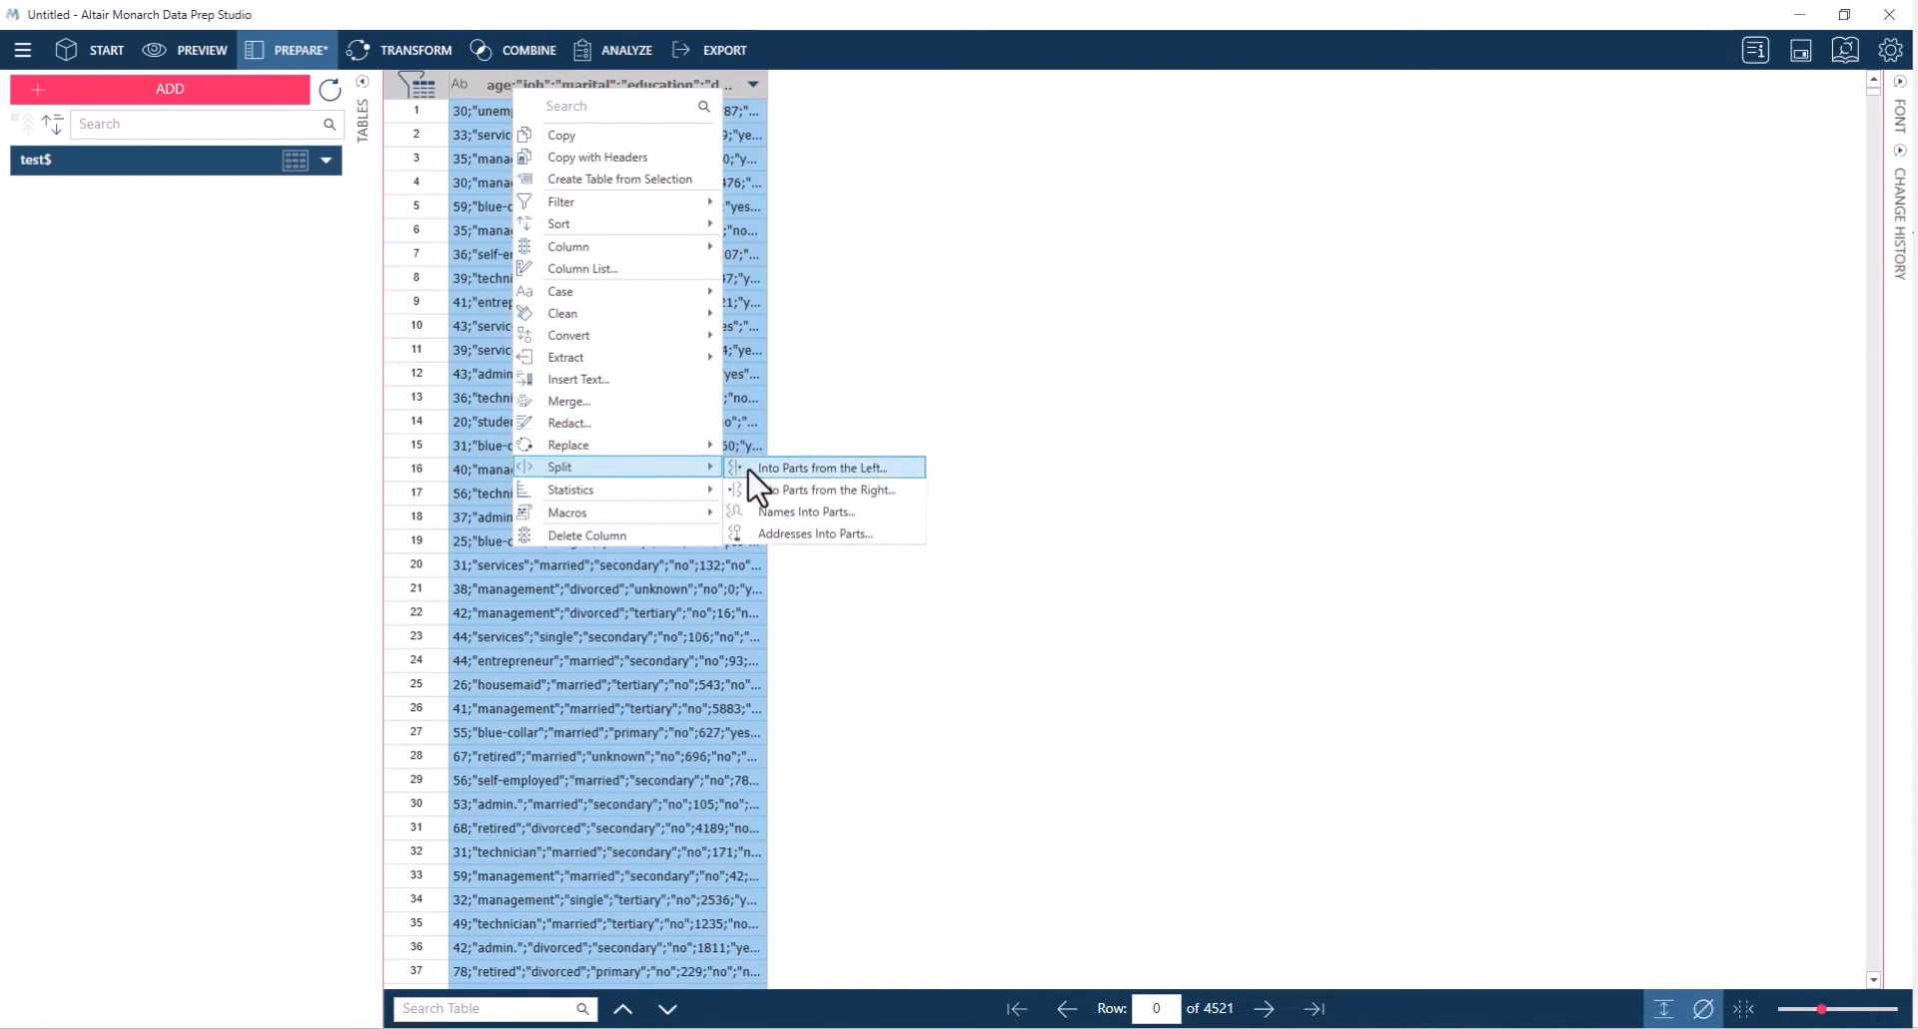
pyautogui.click(748, 468)
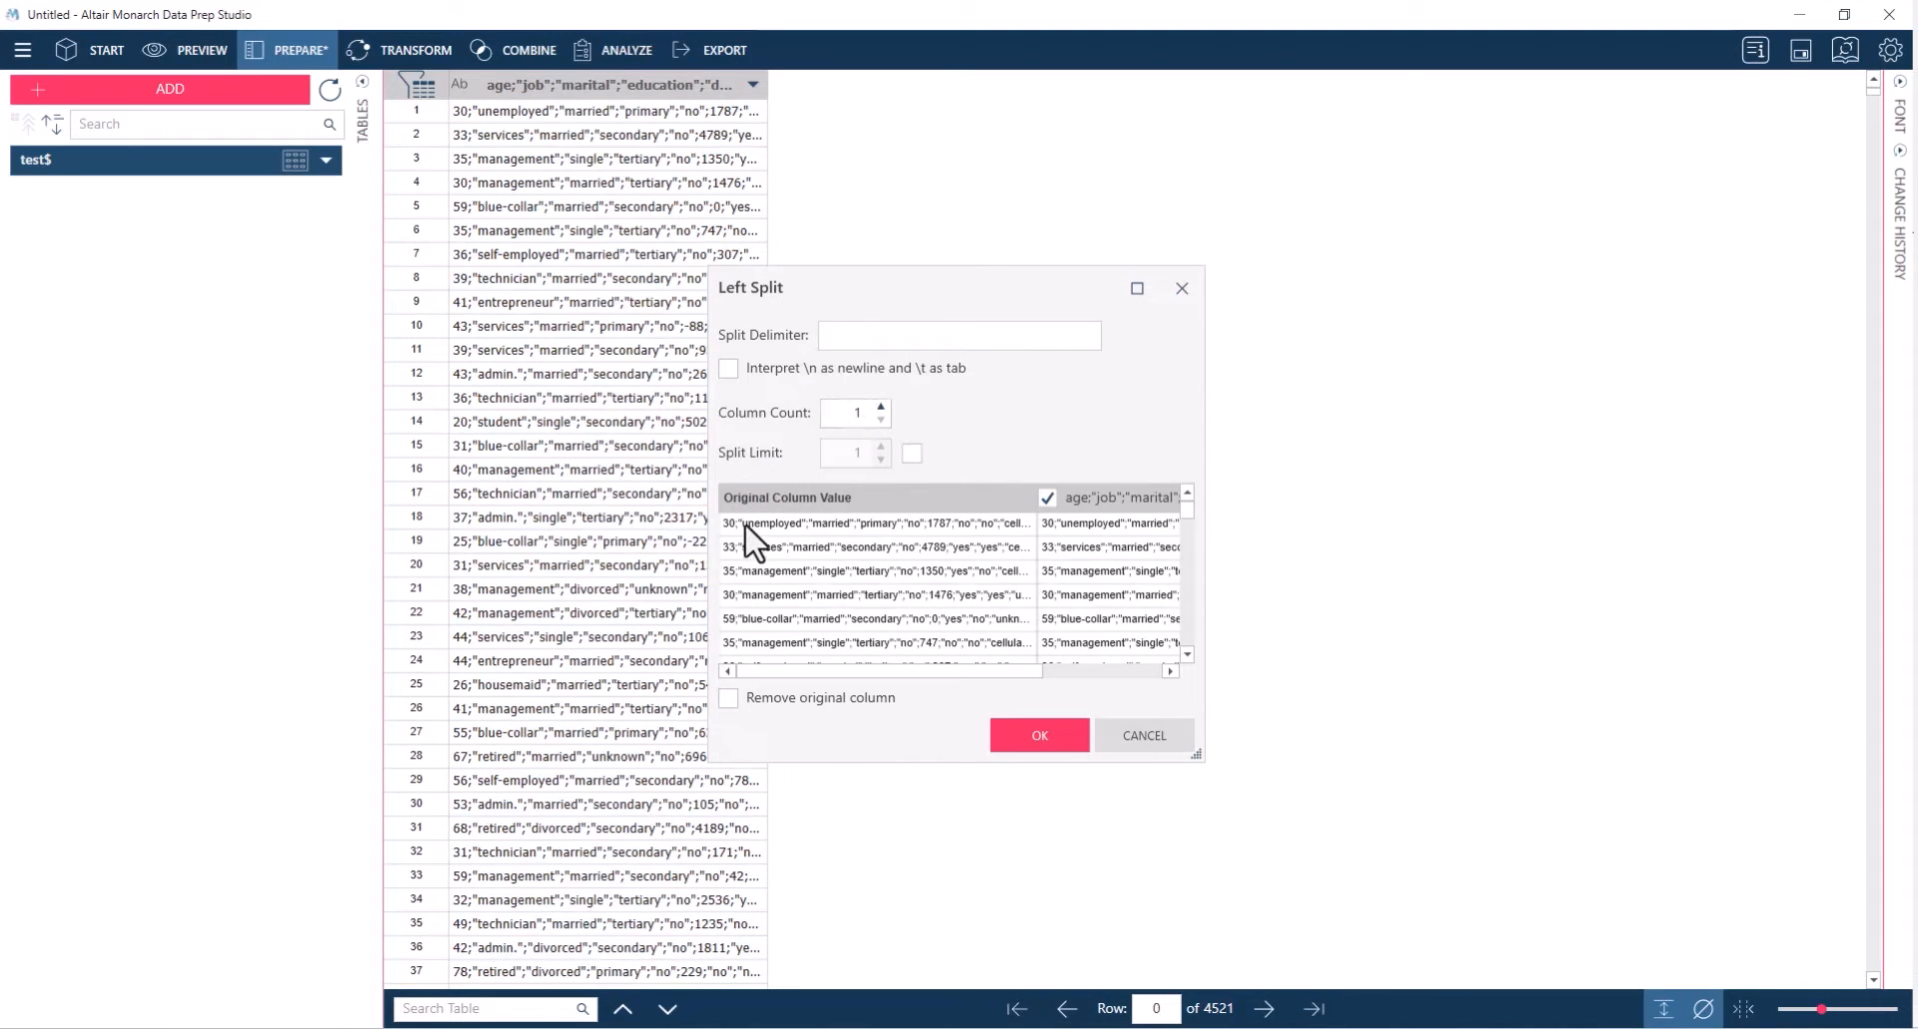
pyautogui.click(845, 334)
pyautogui.write(';')
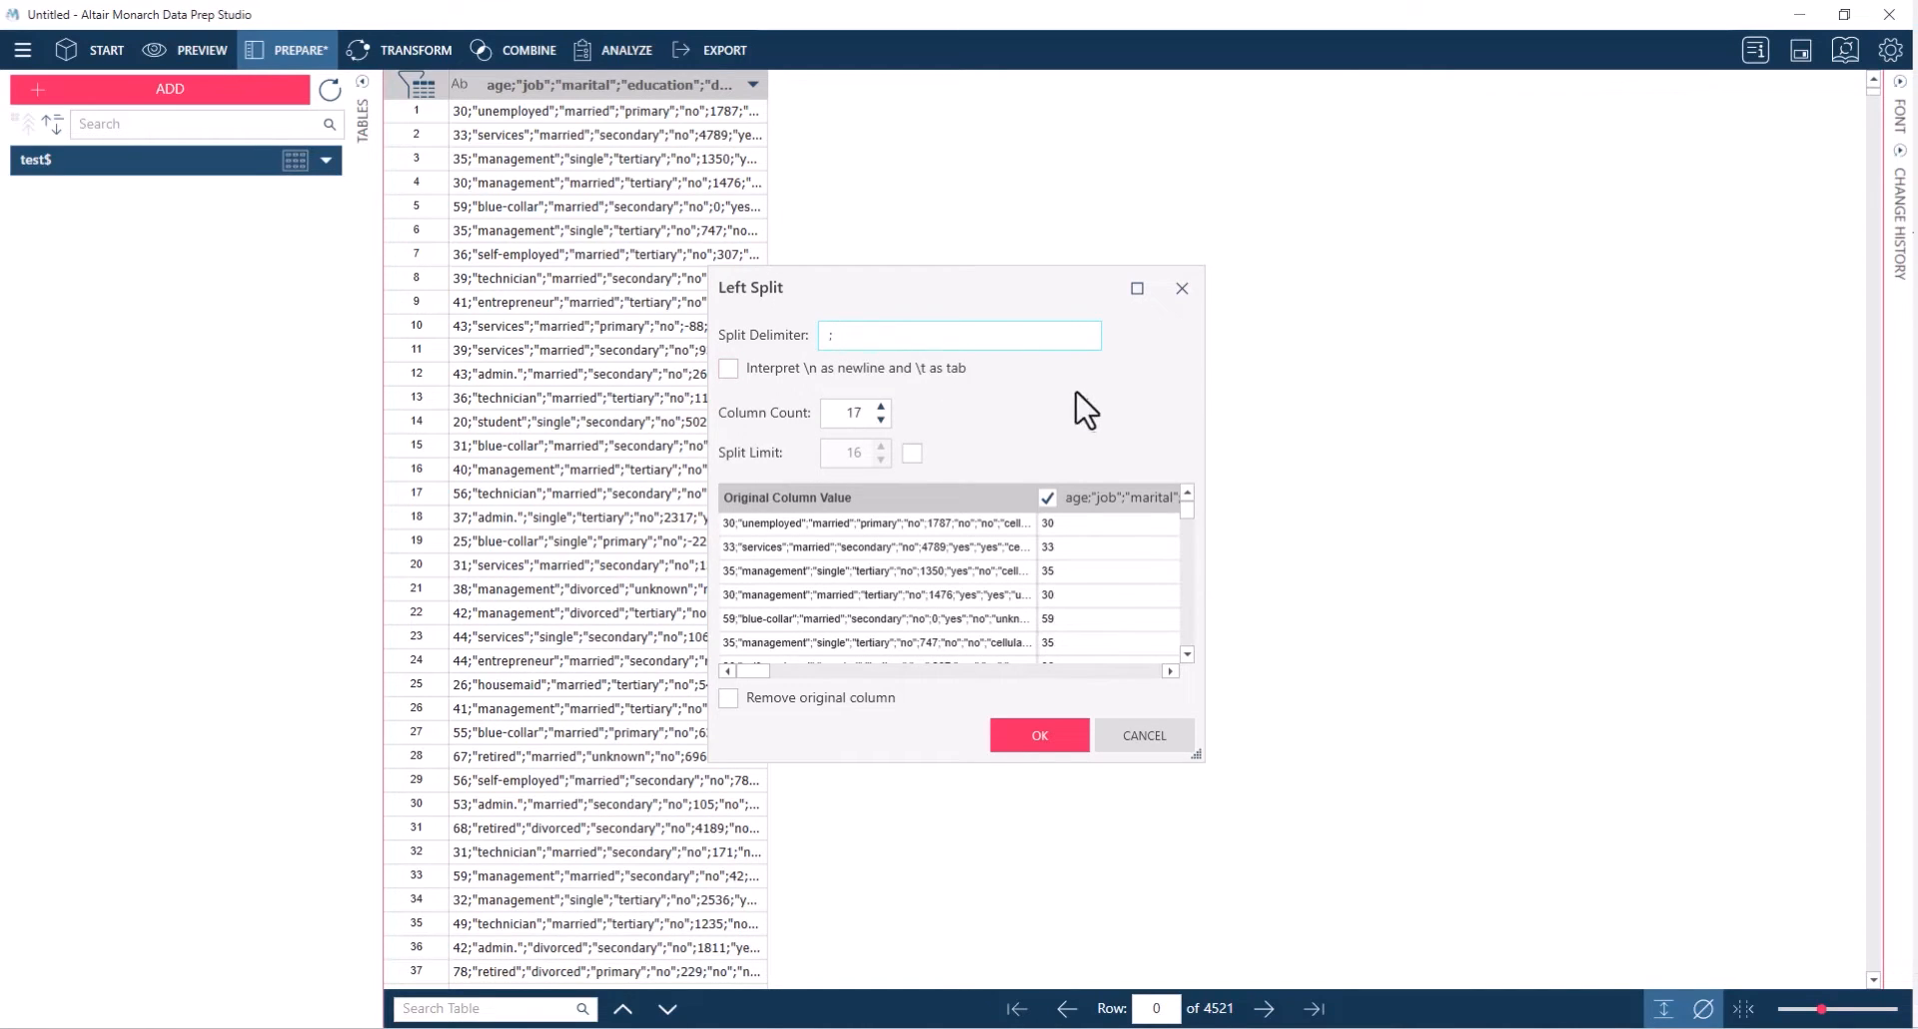
pyautogui.click(1040, 735)
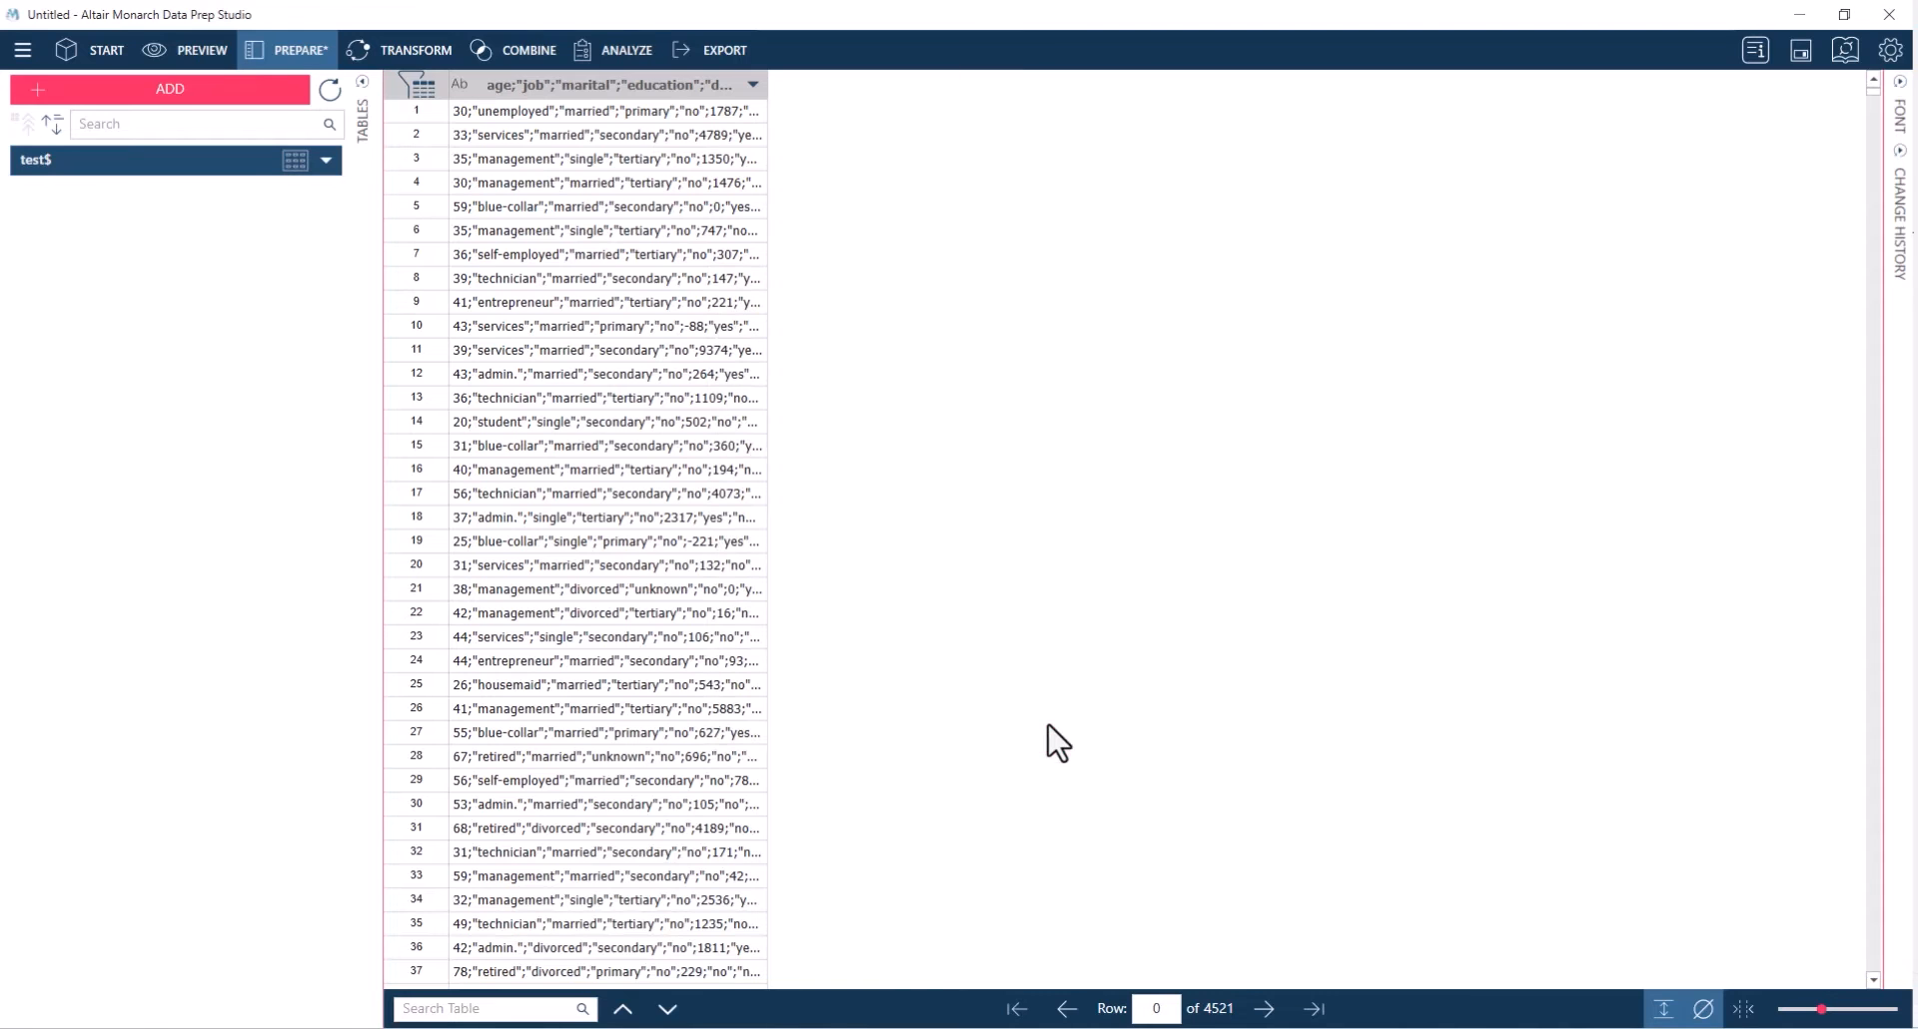
# Delete the original unsplit column, keeping only the columns produced by the split
pyautogui.click(644, 84)
pyautogui.rightClick(644, 84)
pyautogui.click(717, 536)
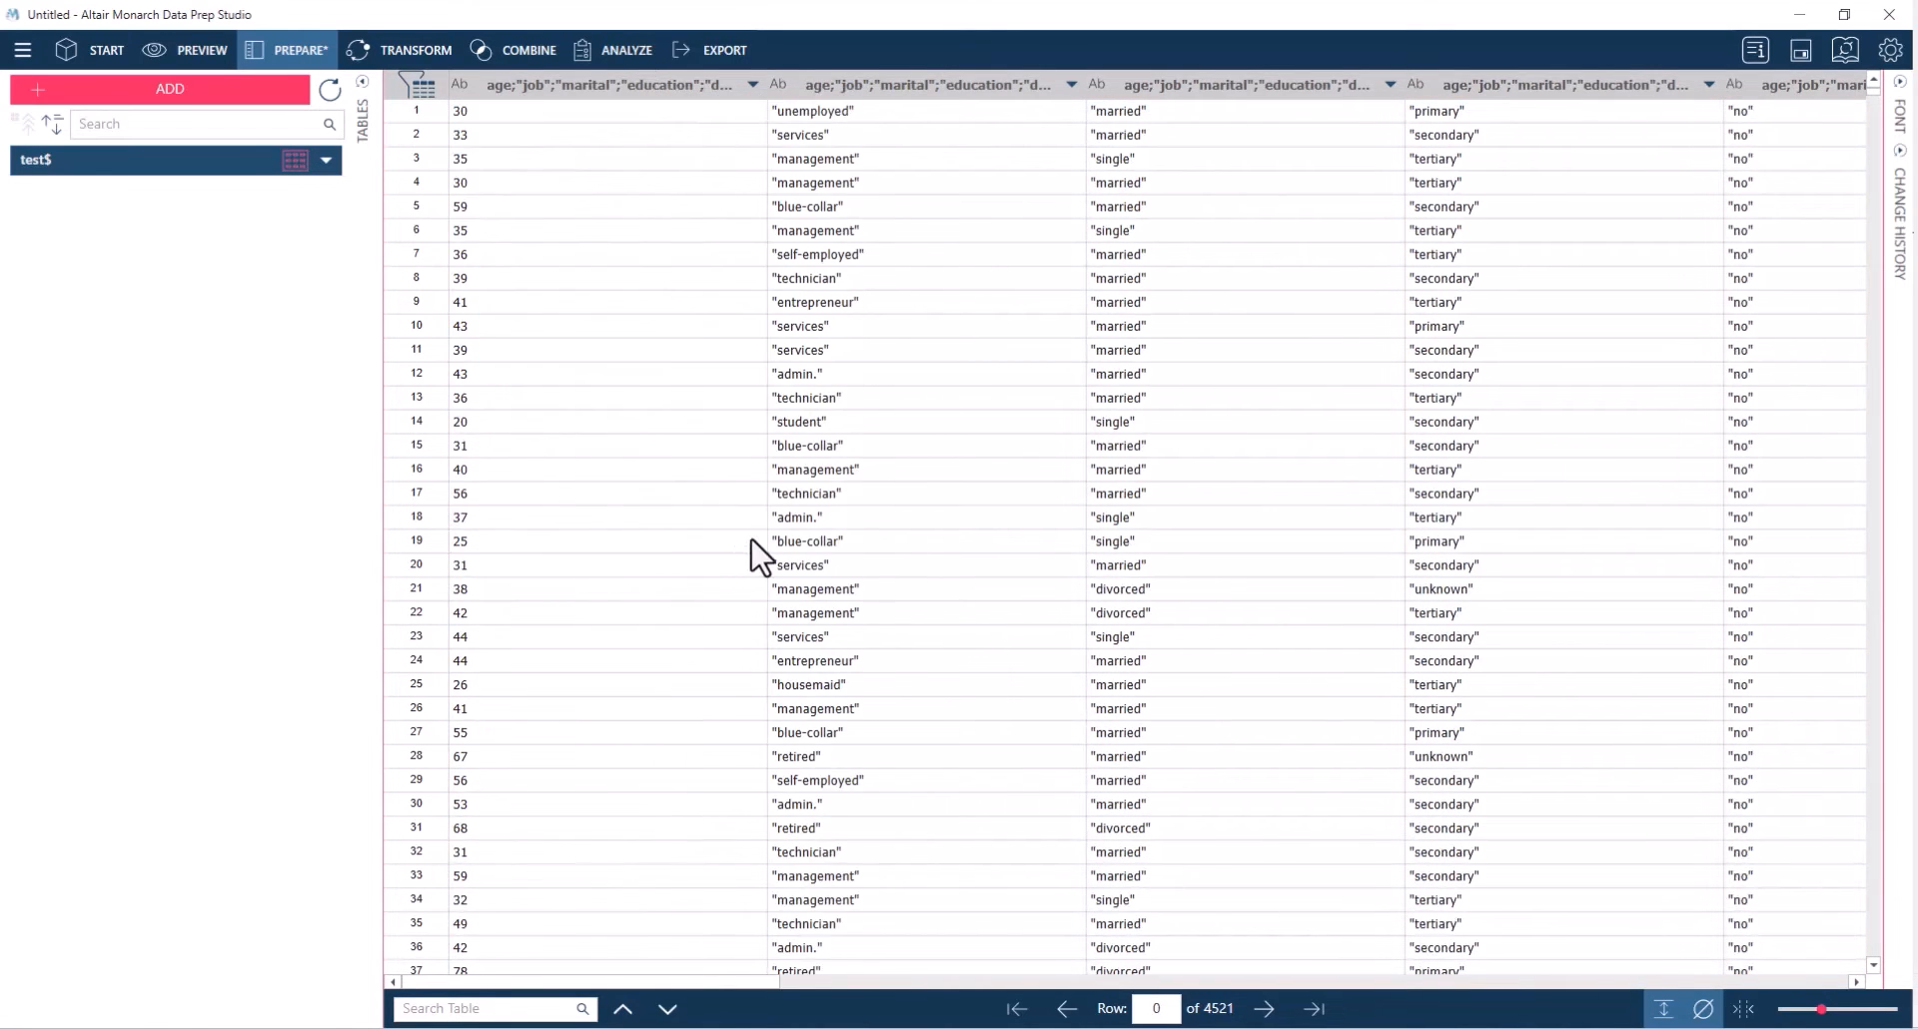
# Rename the first two split columns as Age and Job
pyautogui.doubleClick(664, 85)
pyautogui.write('Age')
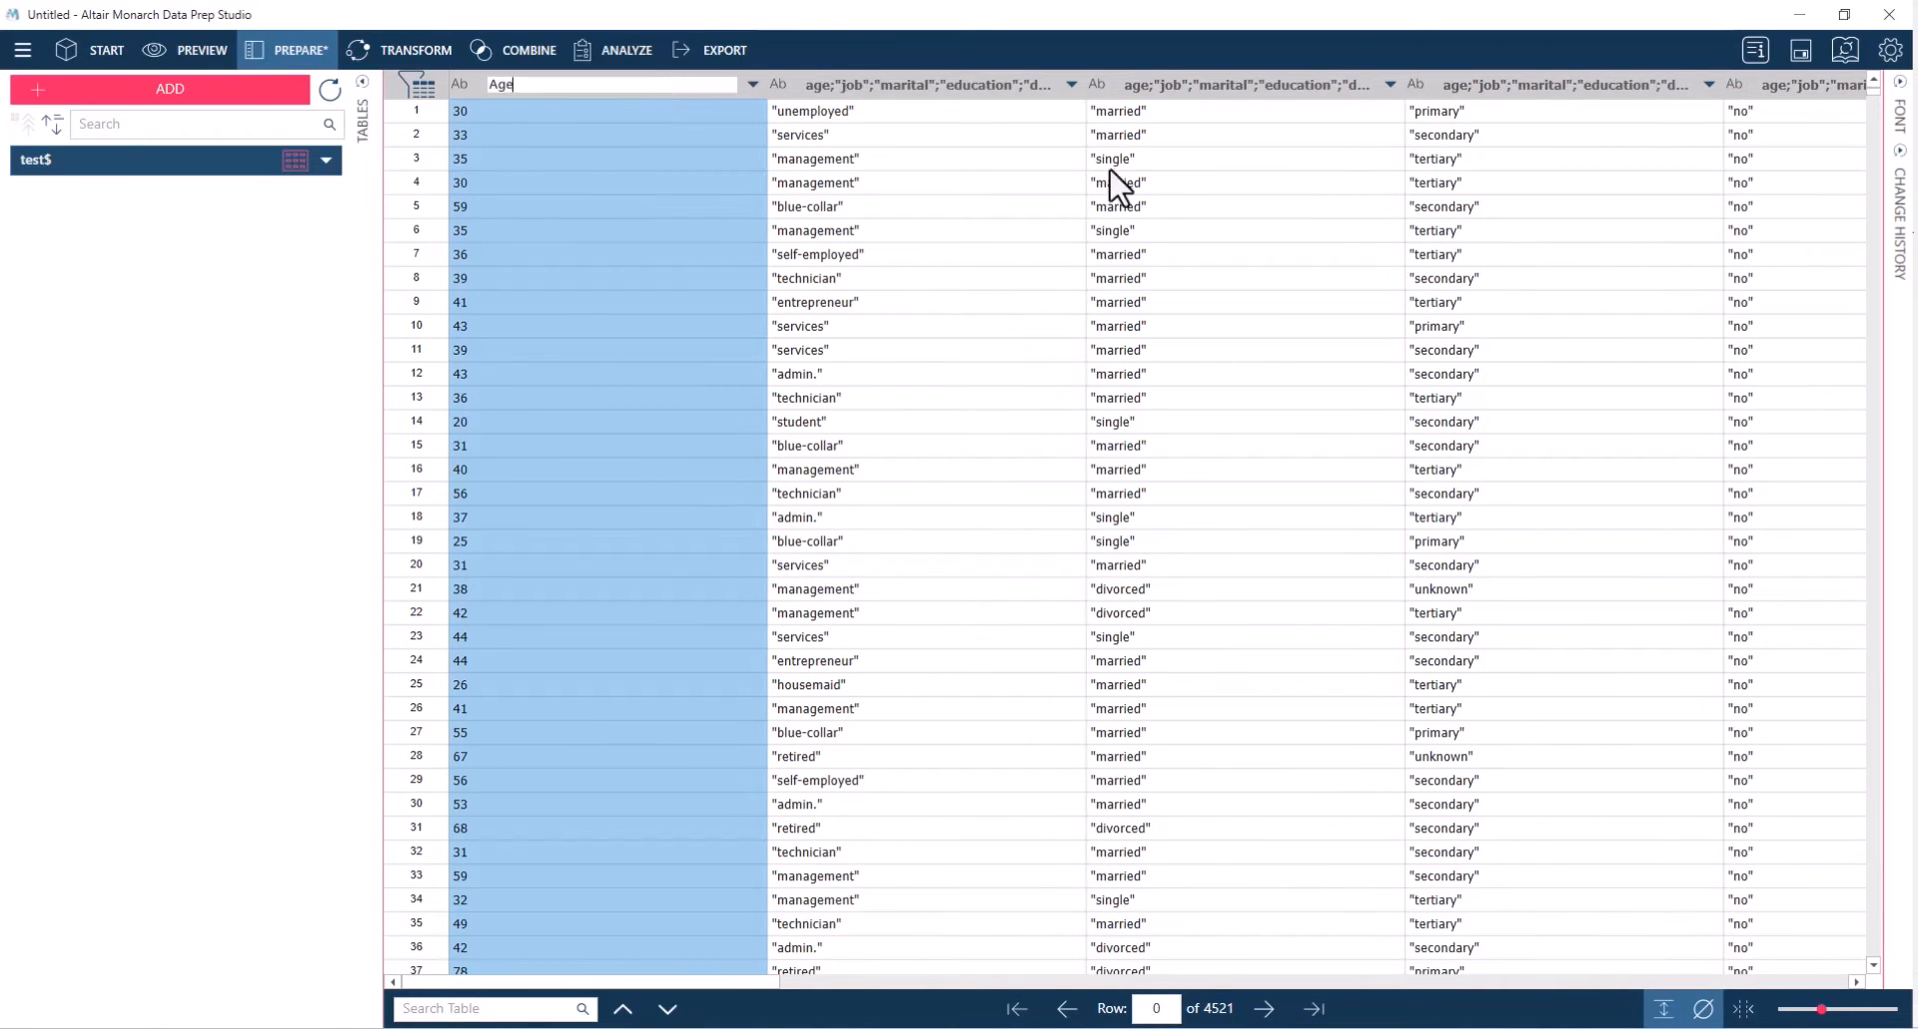
pyautogui.press('Return')
pyautogui.click(713, 88)
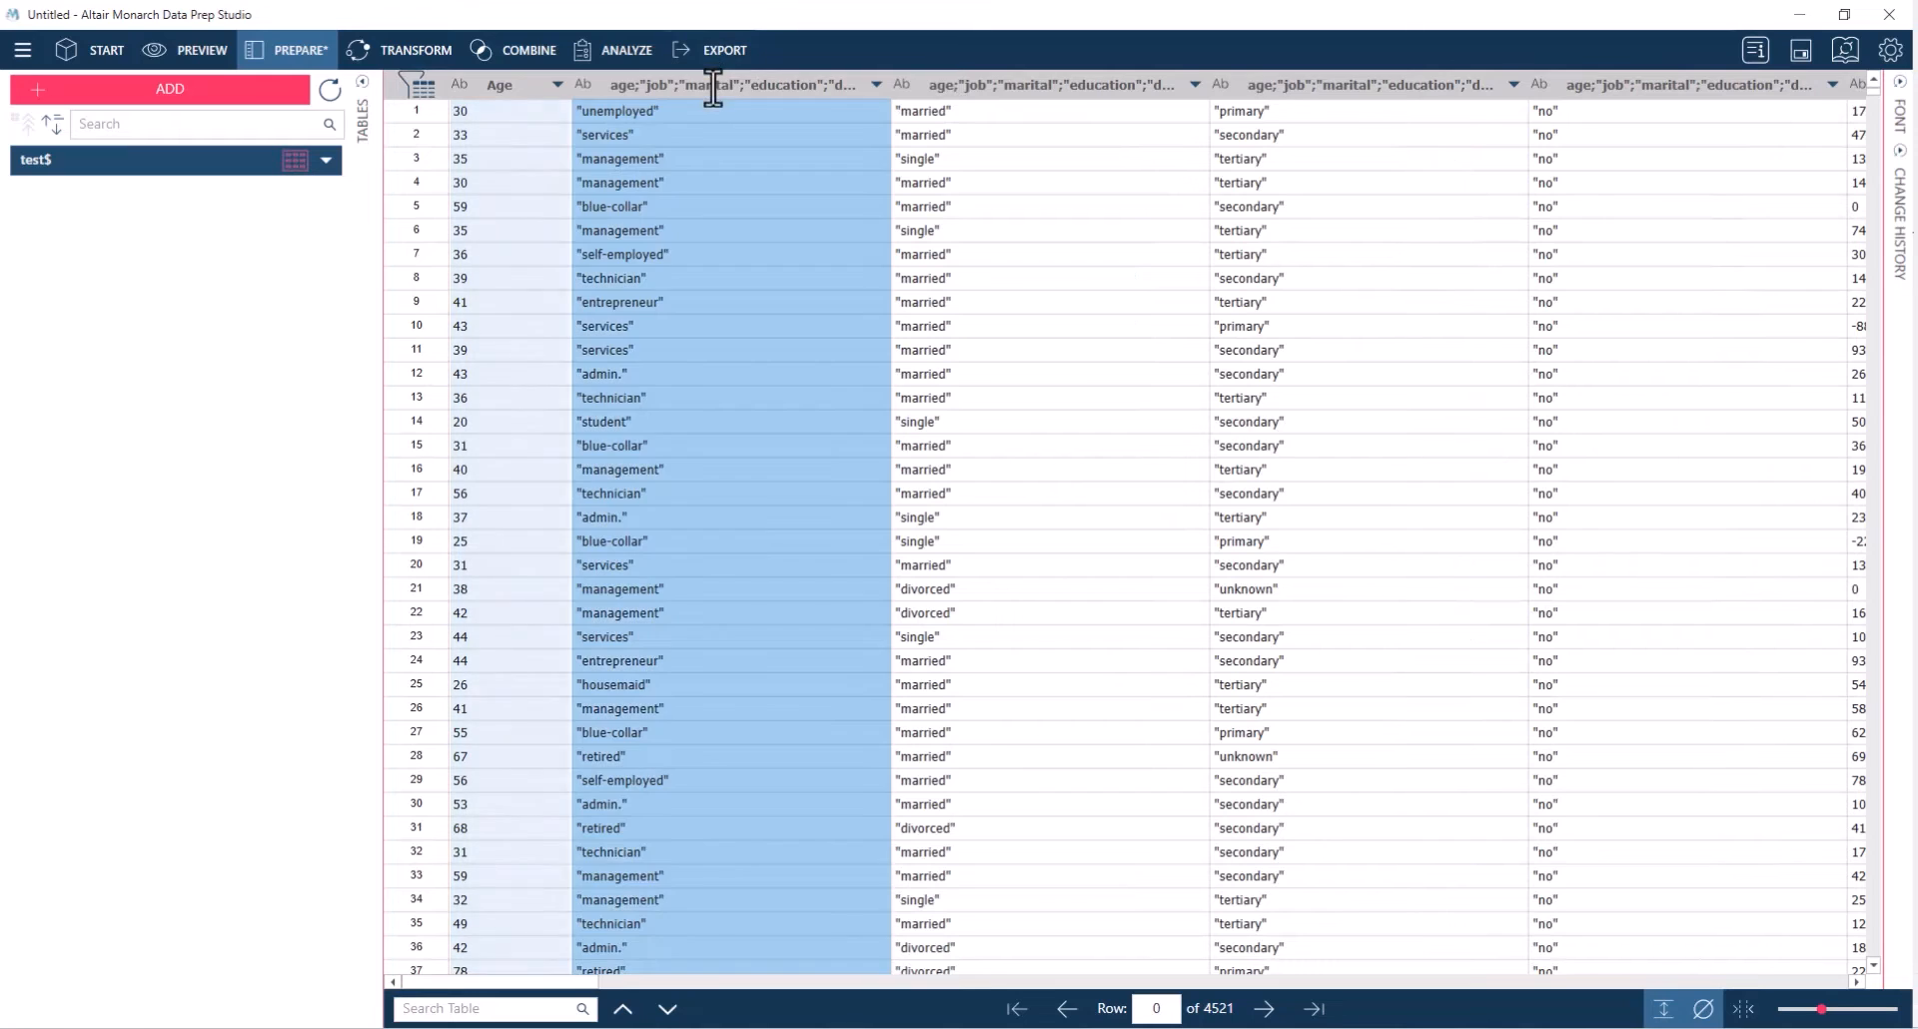
pyautogui.doubleClick(713, 88)
pyautogui.write('Job')
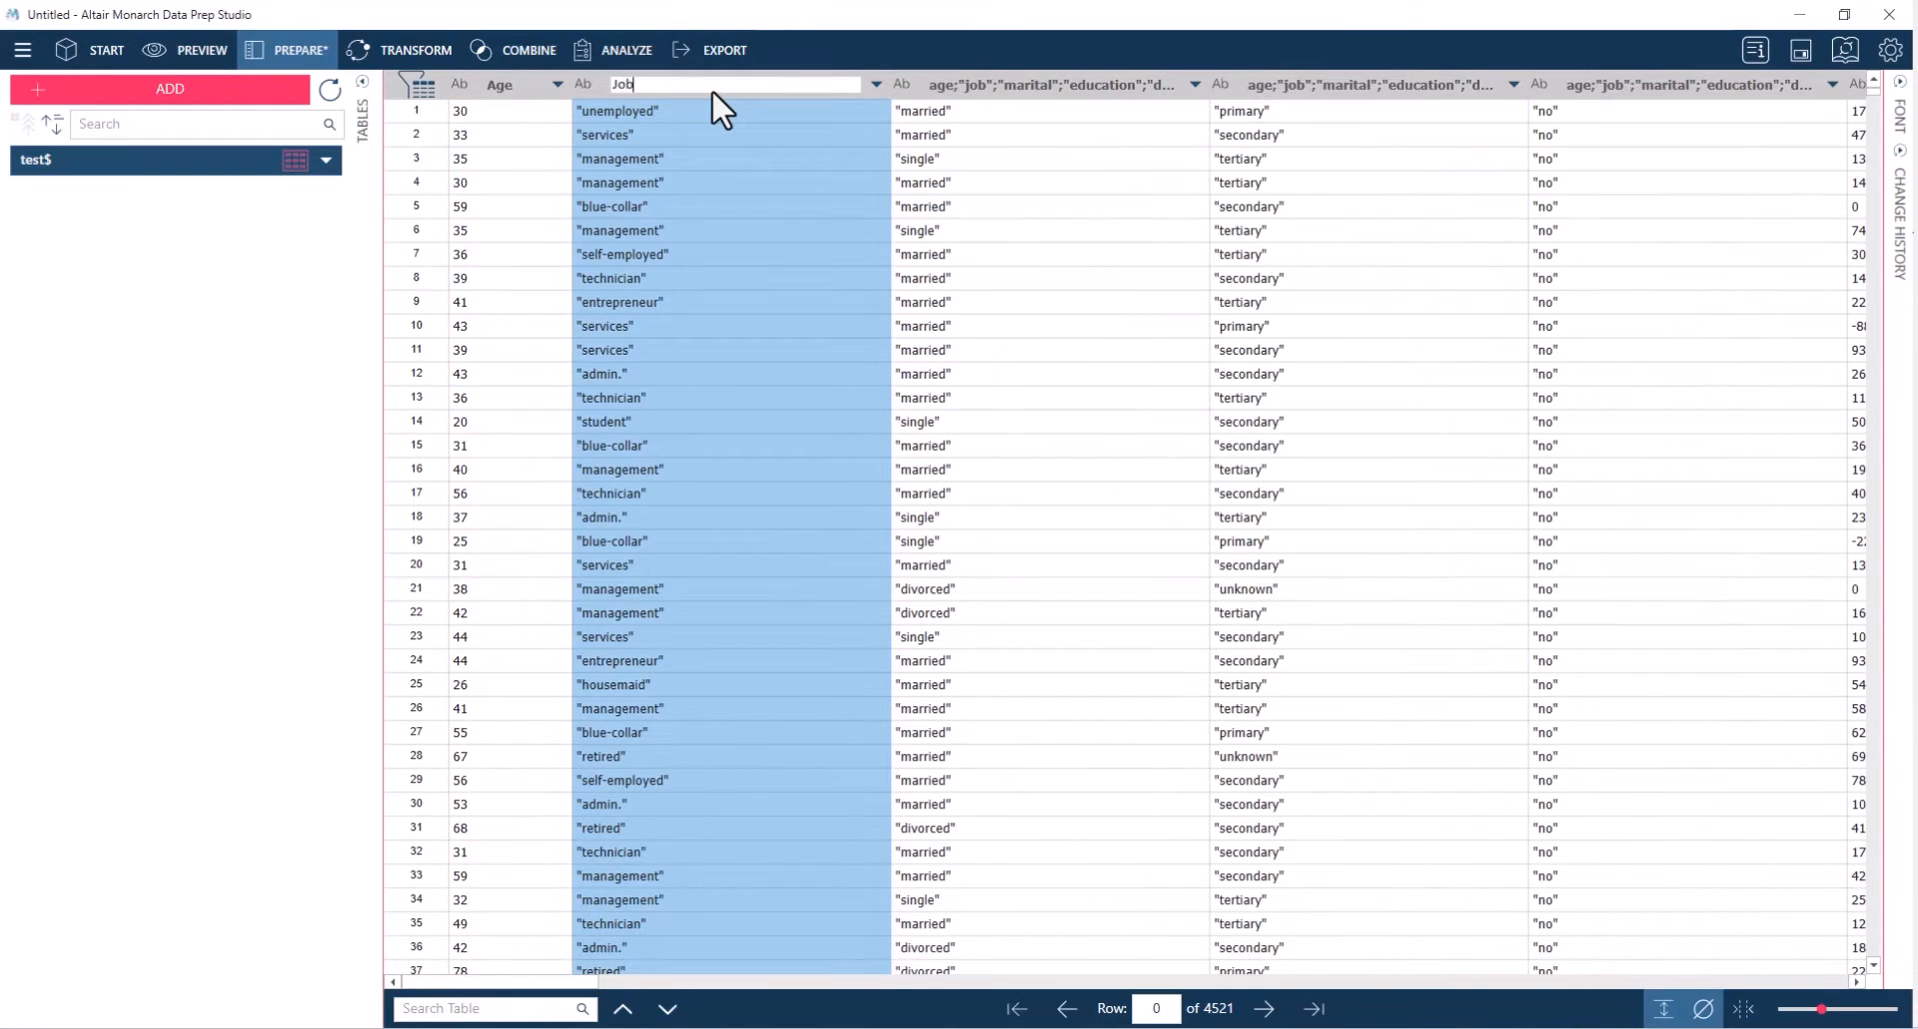
pyautogui.press('Return')
# Rename the third column, which holds the married and single values, as Marital Status
pyautogui.click(792, 86)
pyautogui.doubleClick(793, 82)
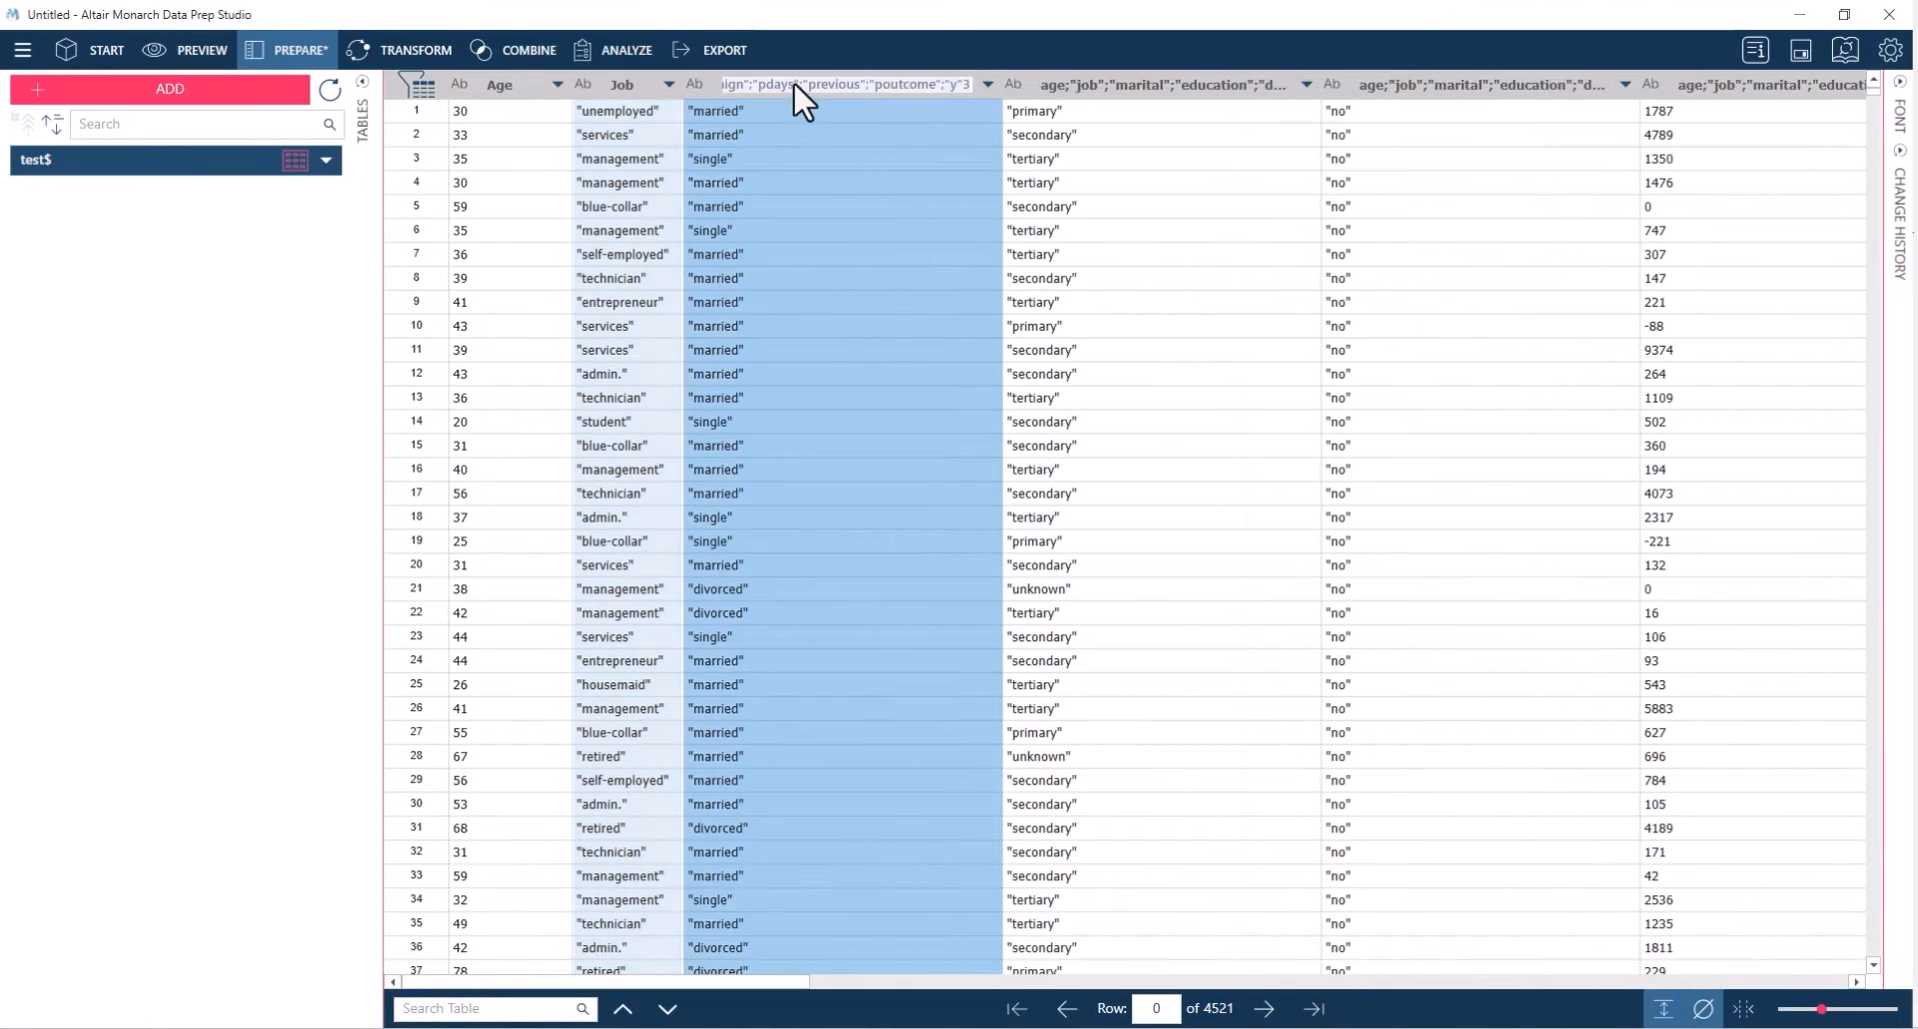
pyautogui.write('MA')
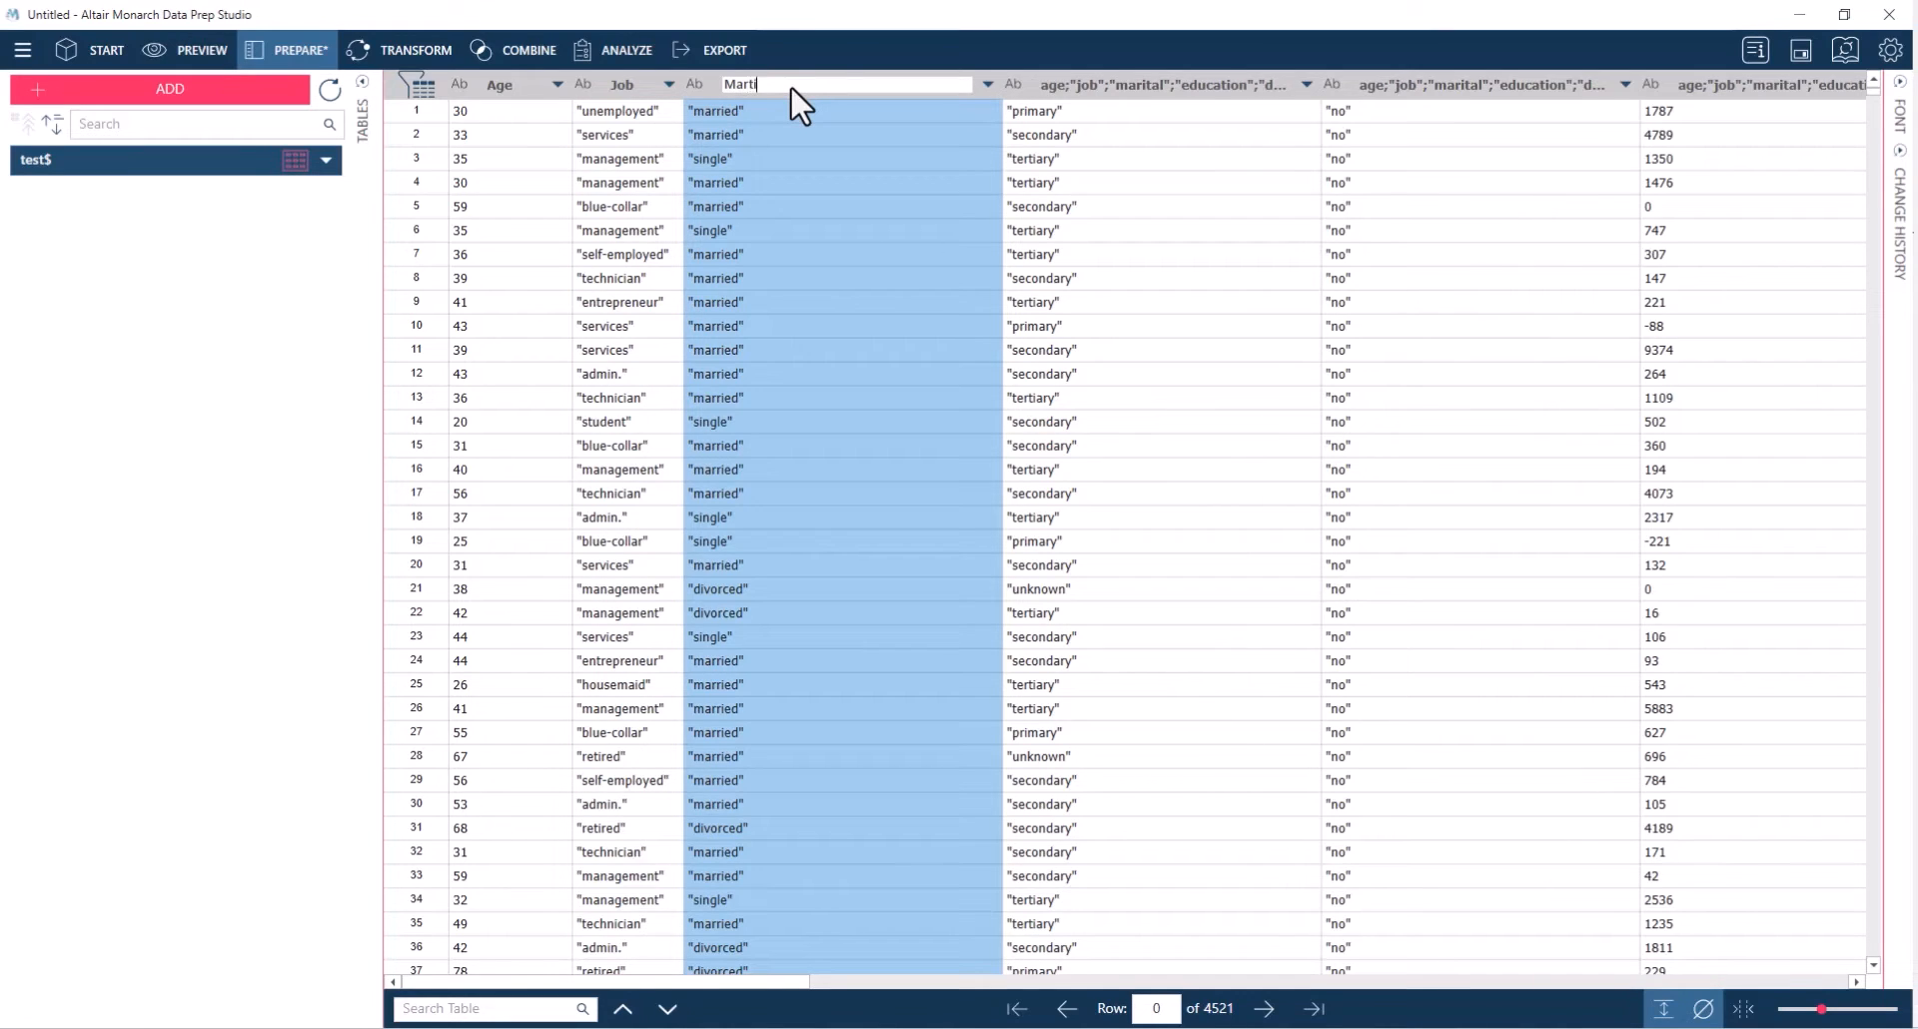
pyautogui.write('rital Status')
pyautogui.click(1109, 207)
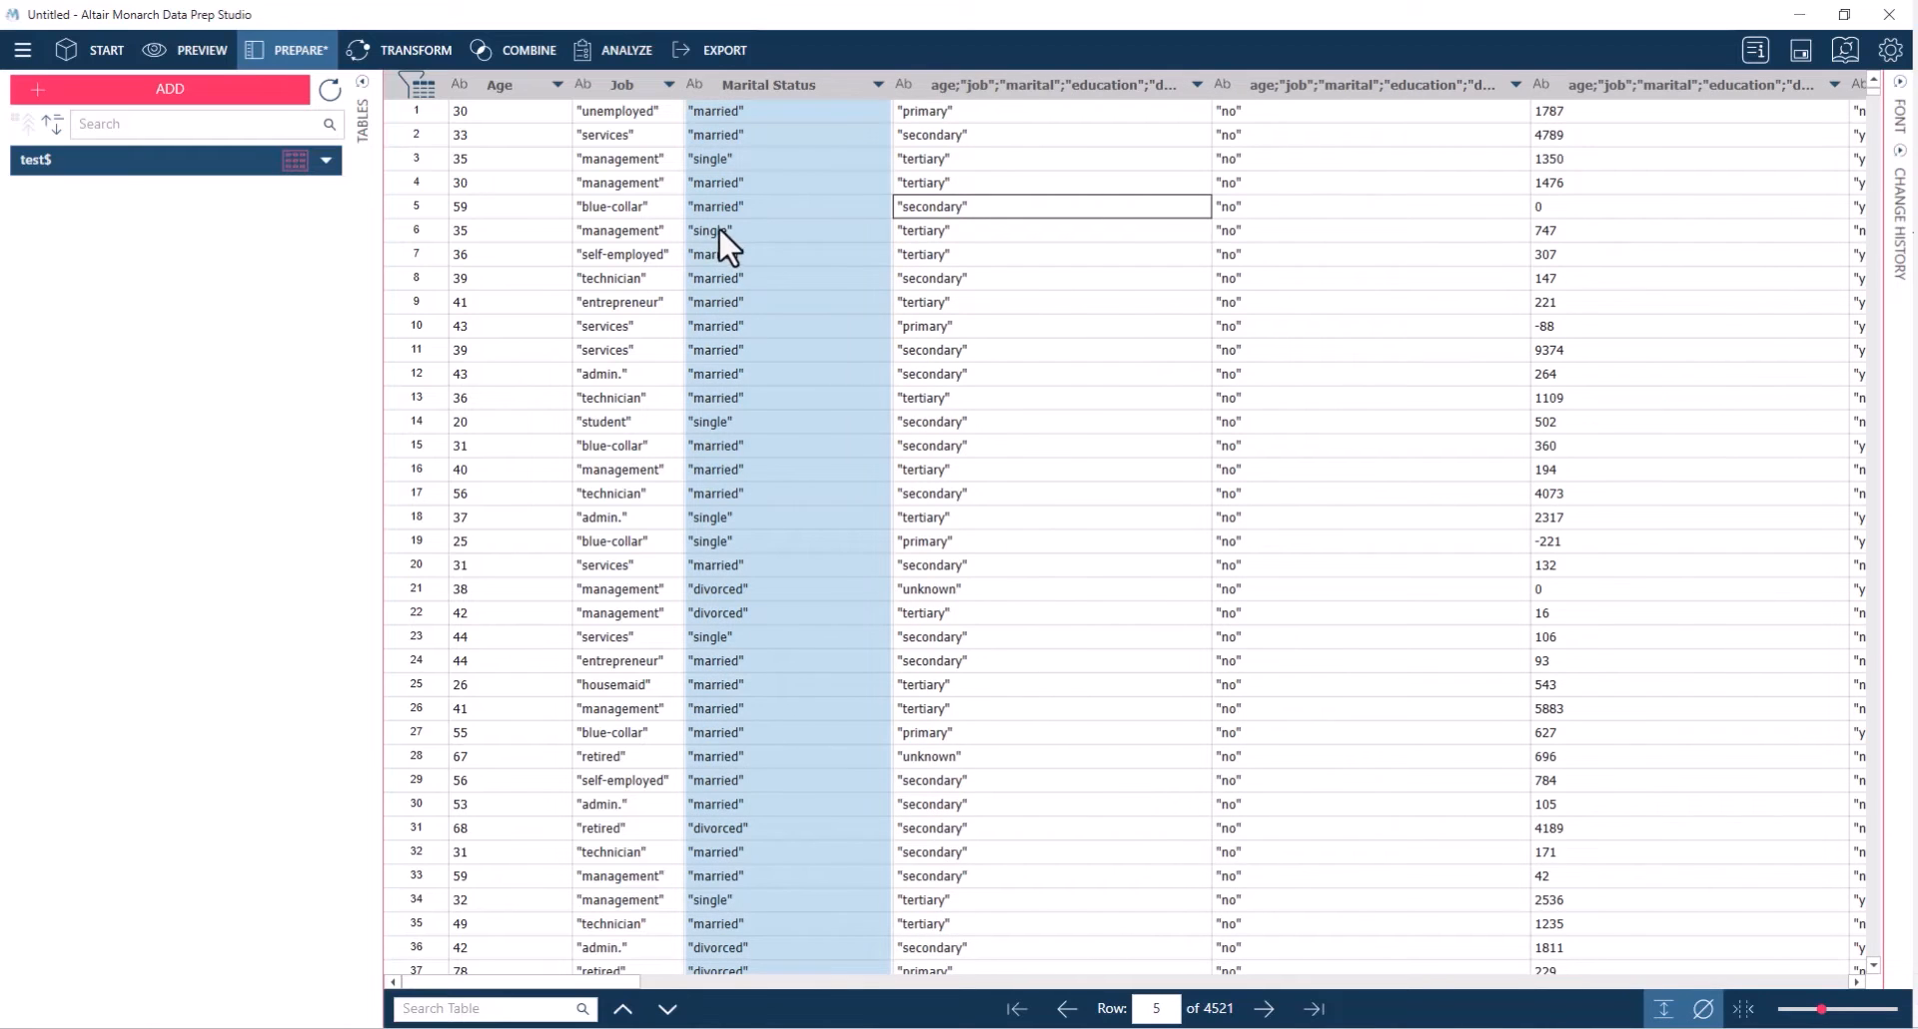
# Rename the fourth column, which holds the schooling levels, as Education
pyautogui.click(989, 84)
pyautogui.doubleClick(989, 84)
pyautogui.write('Educatio')
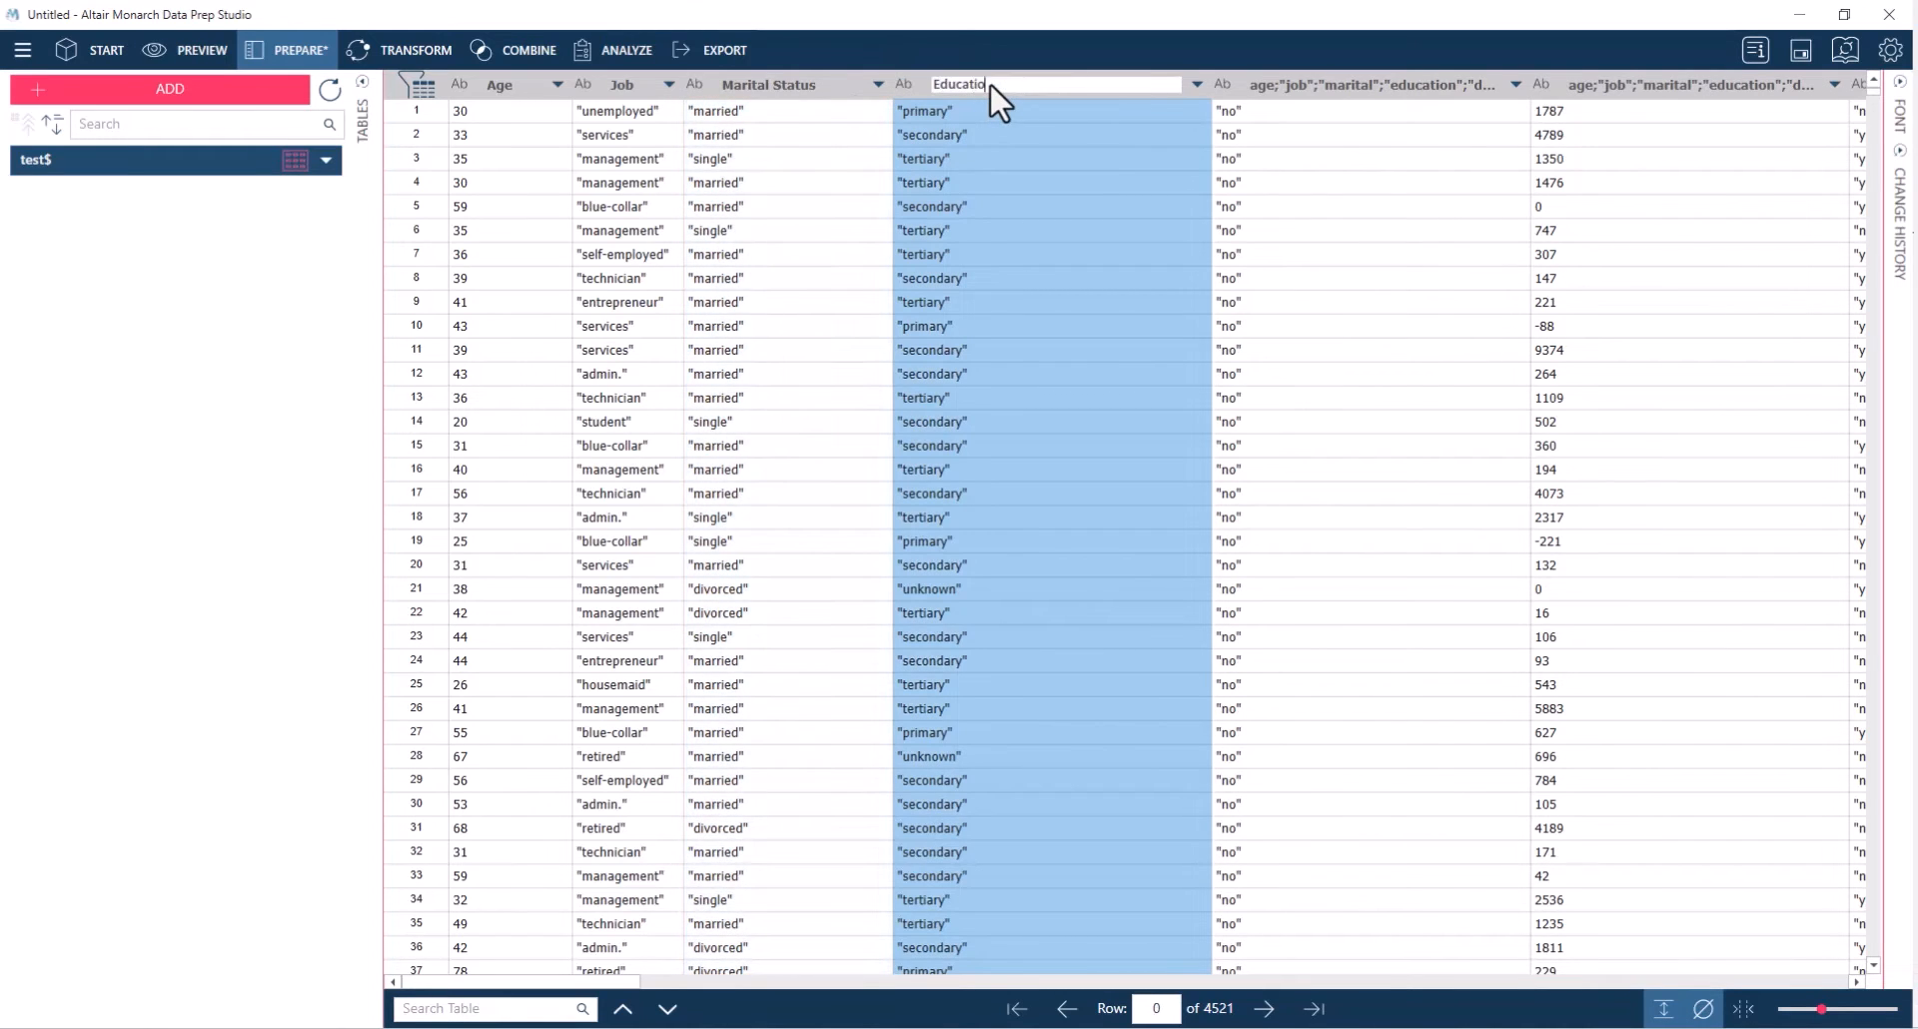
pyautogui.write('n')
pyautogui.click(1117, 279)
# Delete the yes/no column right after Education and rename the balance column that follows it as Outstanding Balance
pyautogui.click(1177, 85)
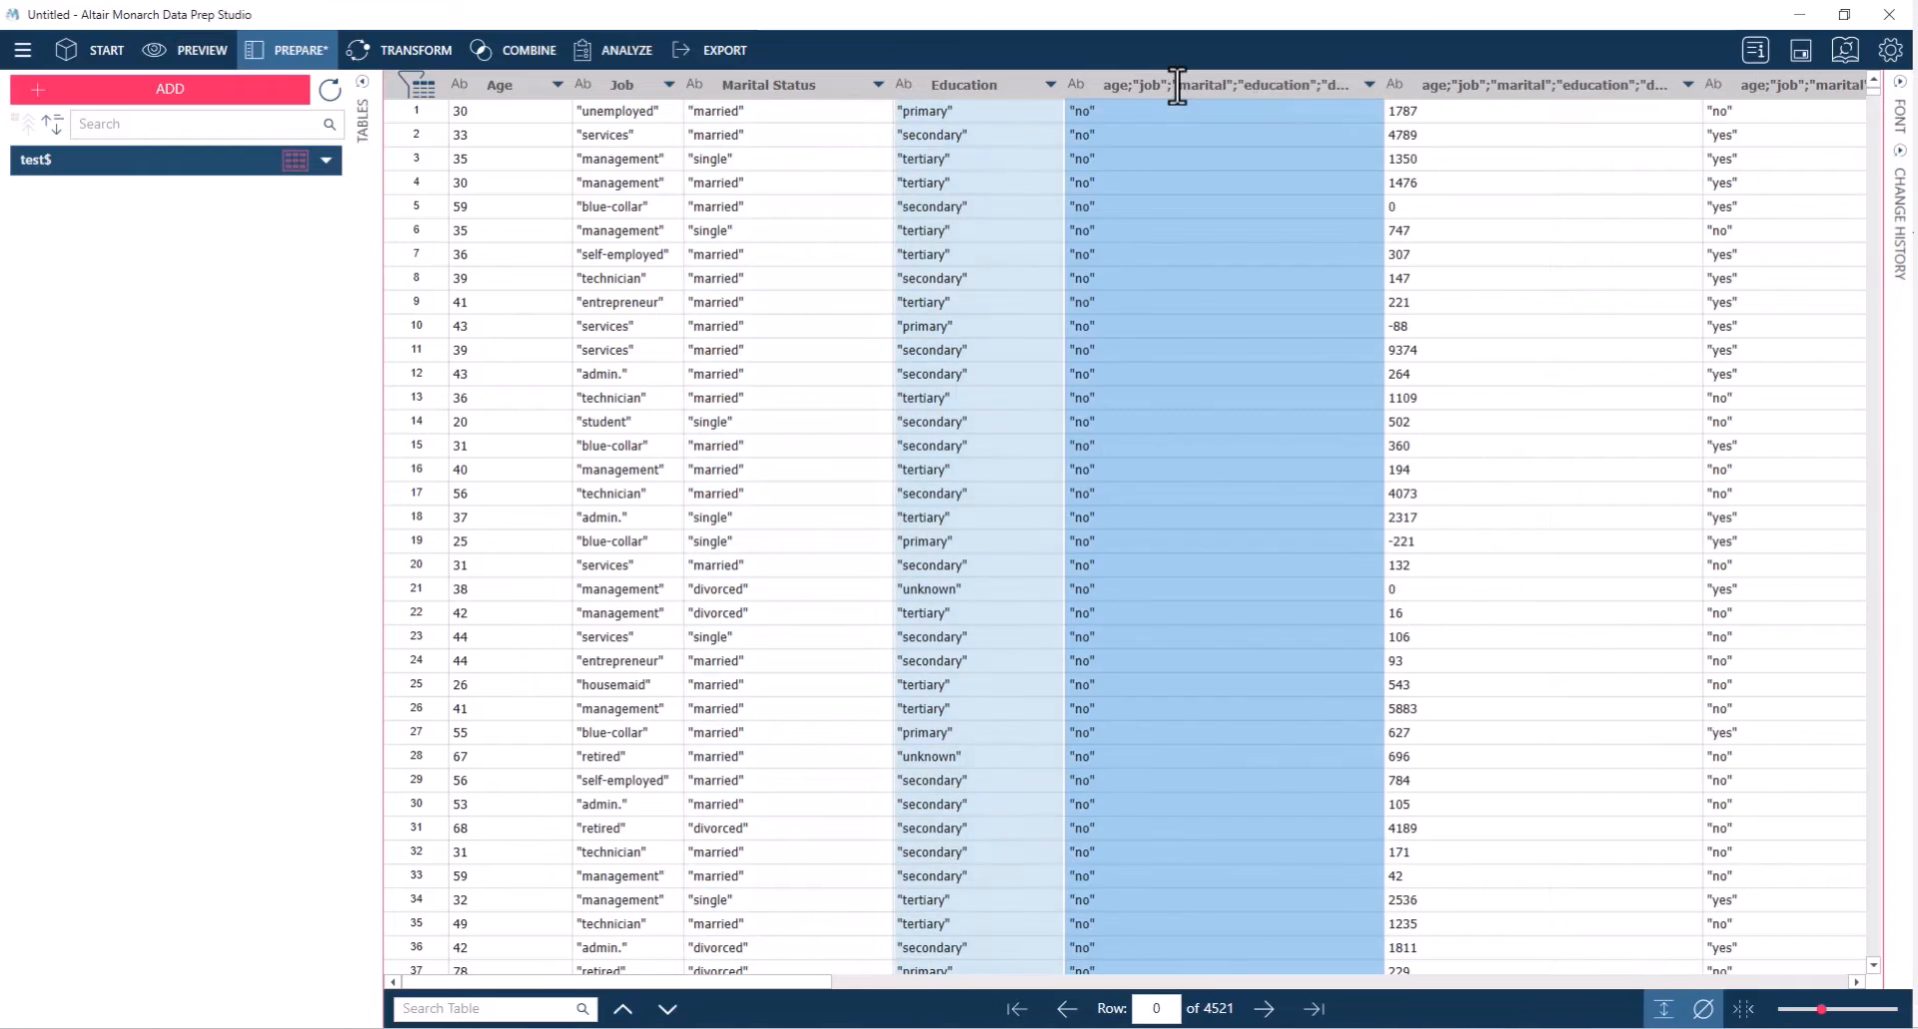
pyautogui.rightClick(1176, 85)
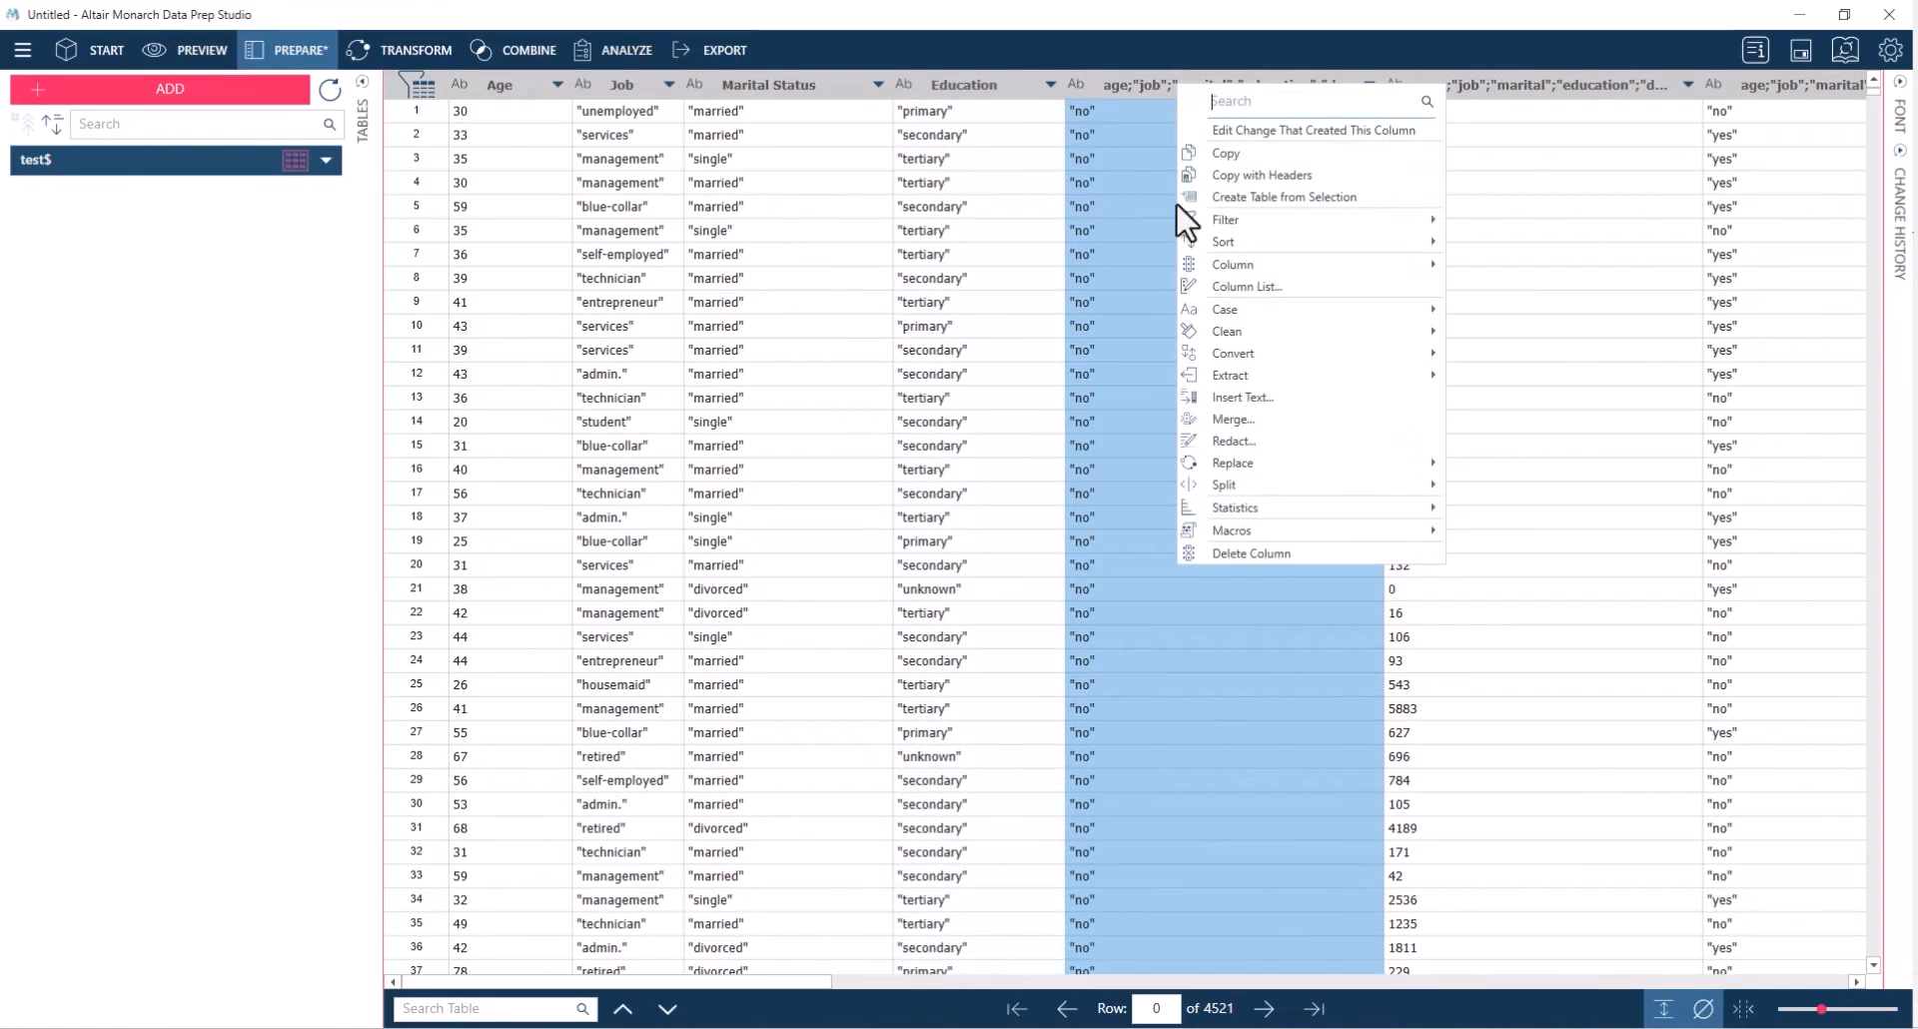
pyautogui.click(1237, 552)
pyautogui.click(1164, 82)
pyautogui.click(1165, 84)
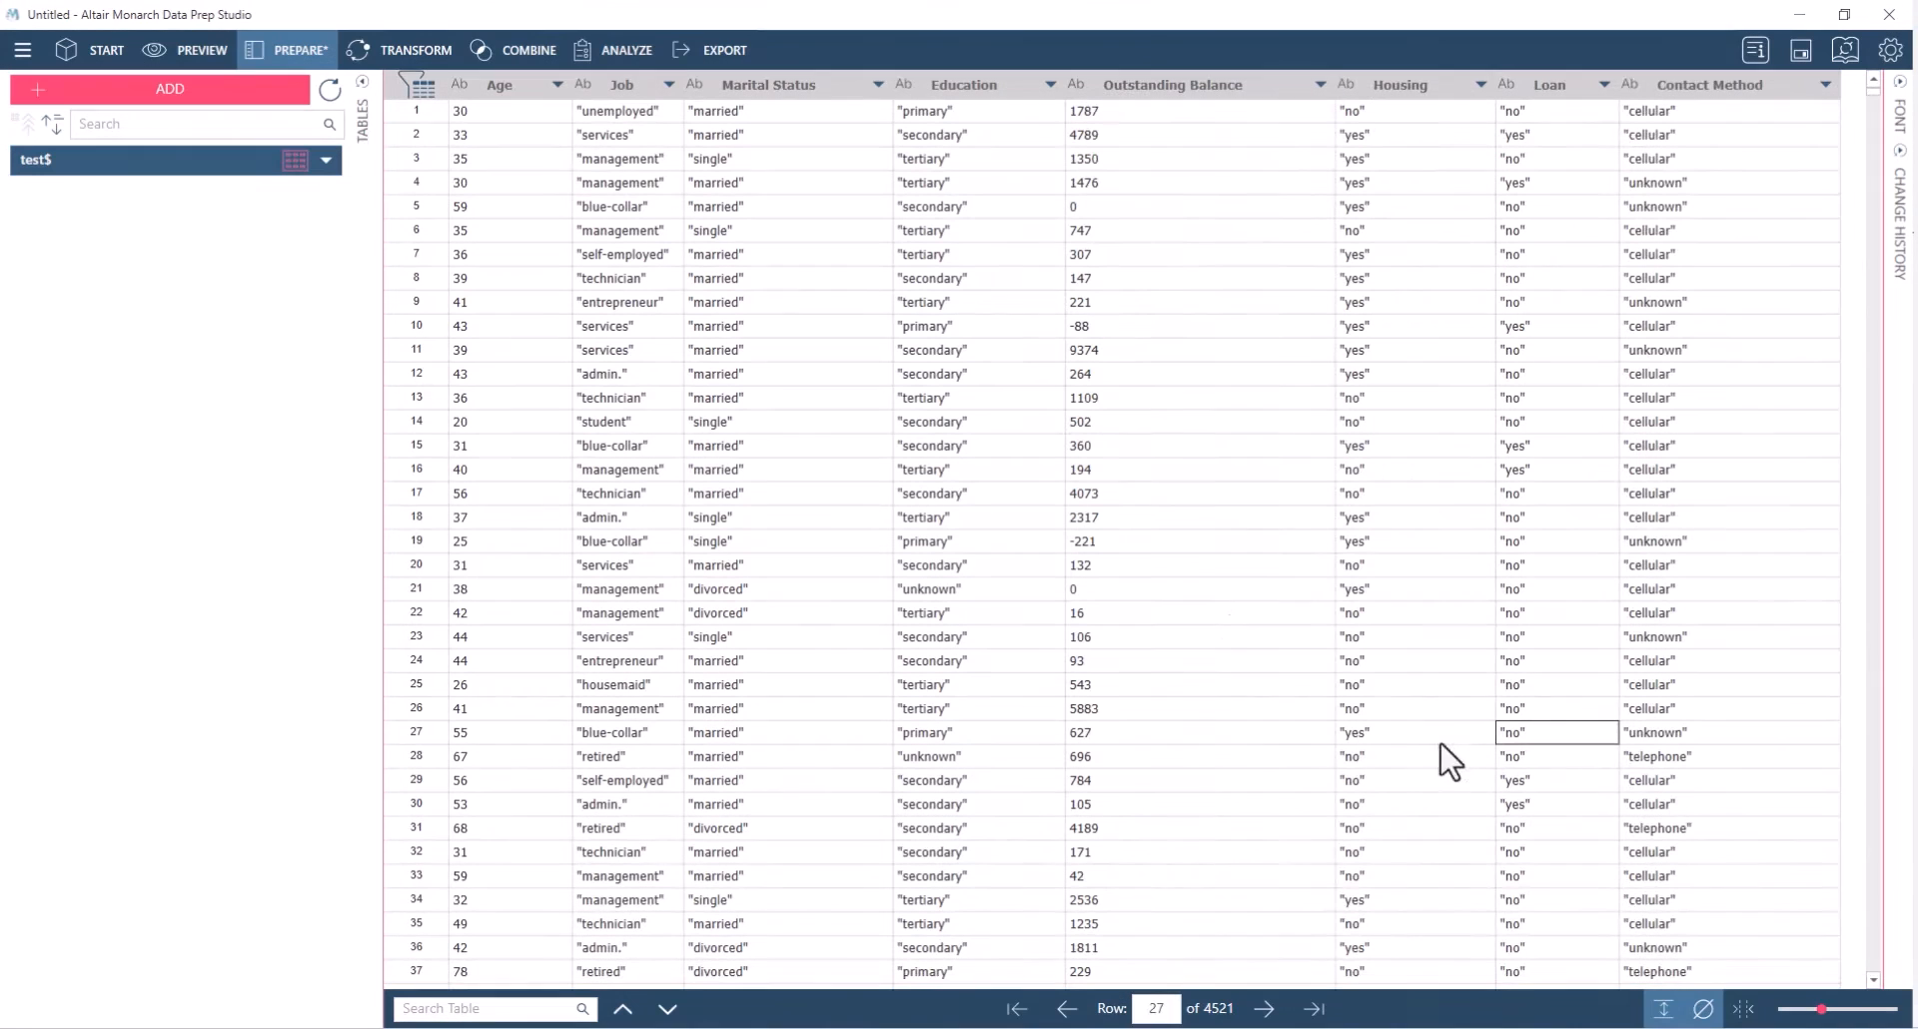
pyautogui.click(544, 421)
pyautogui.click(629, 421)
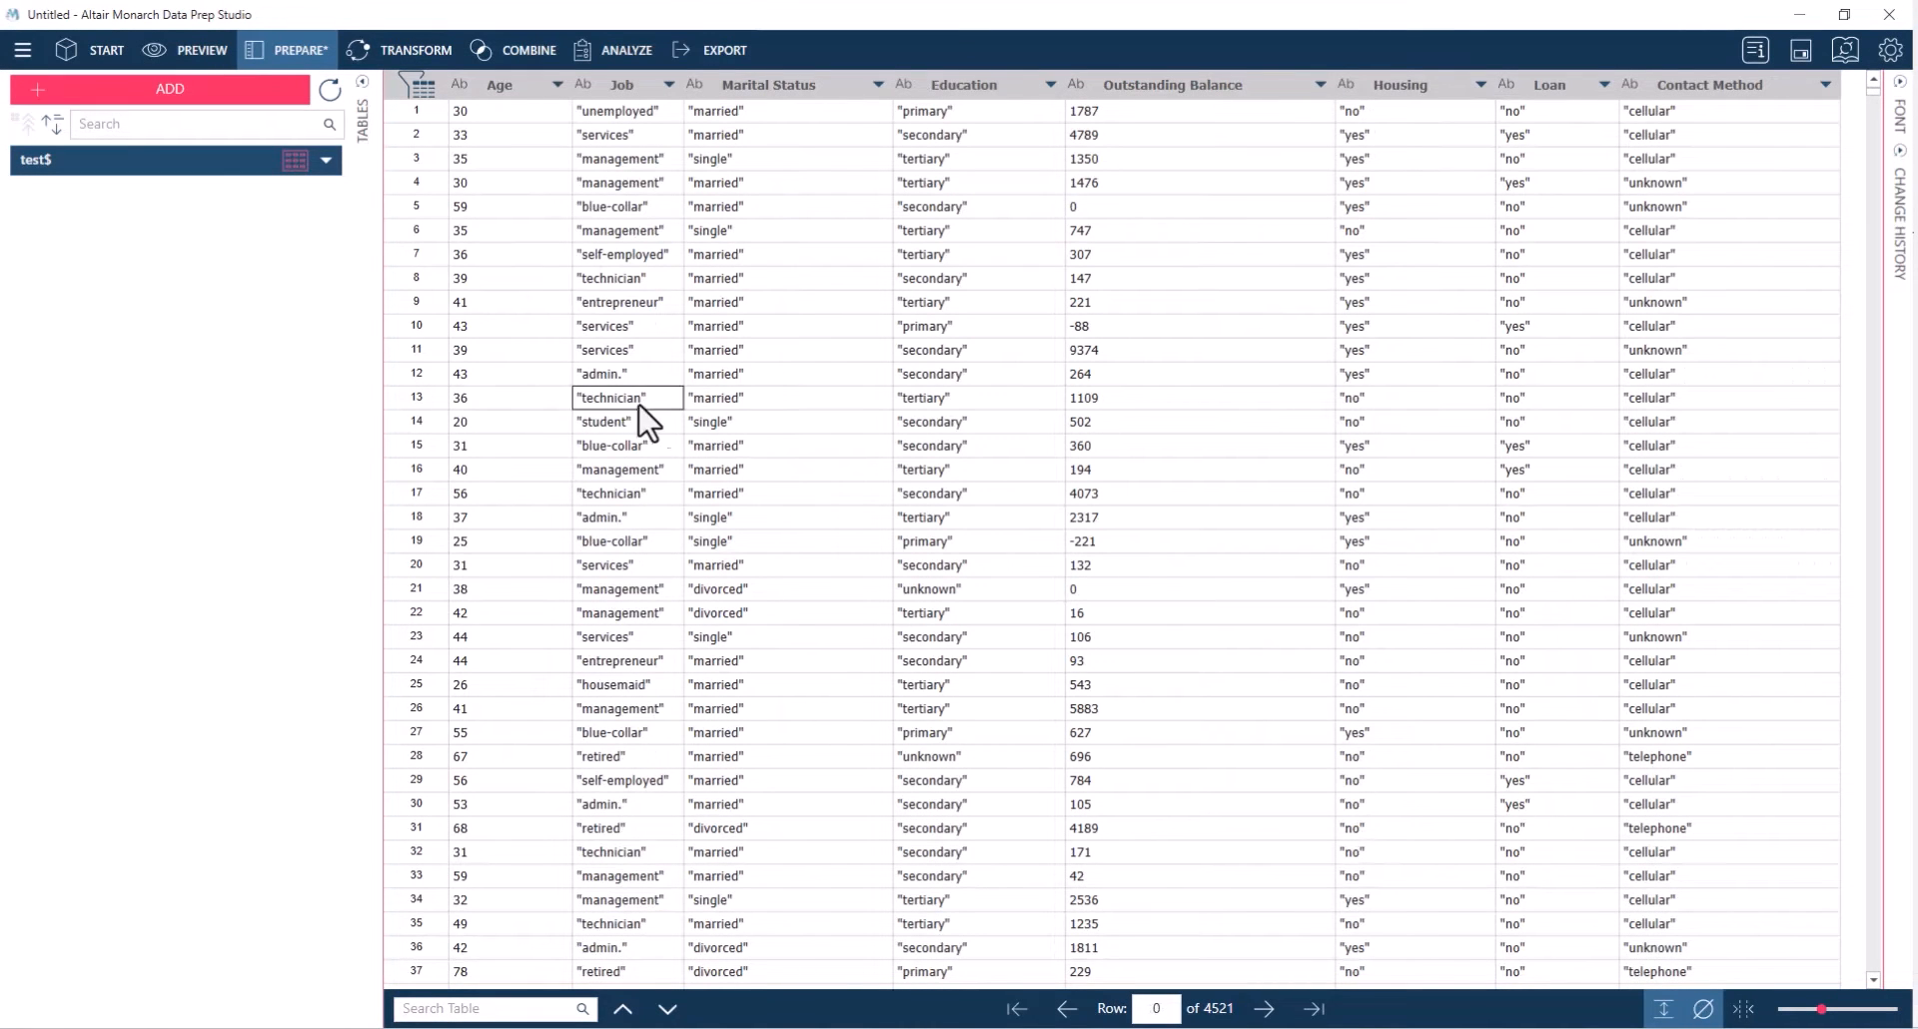
pyautogui.click(767, 422)
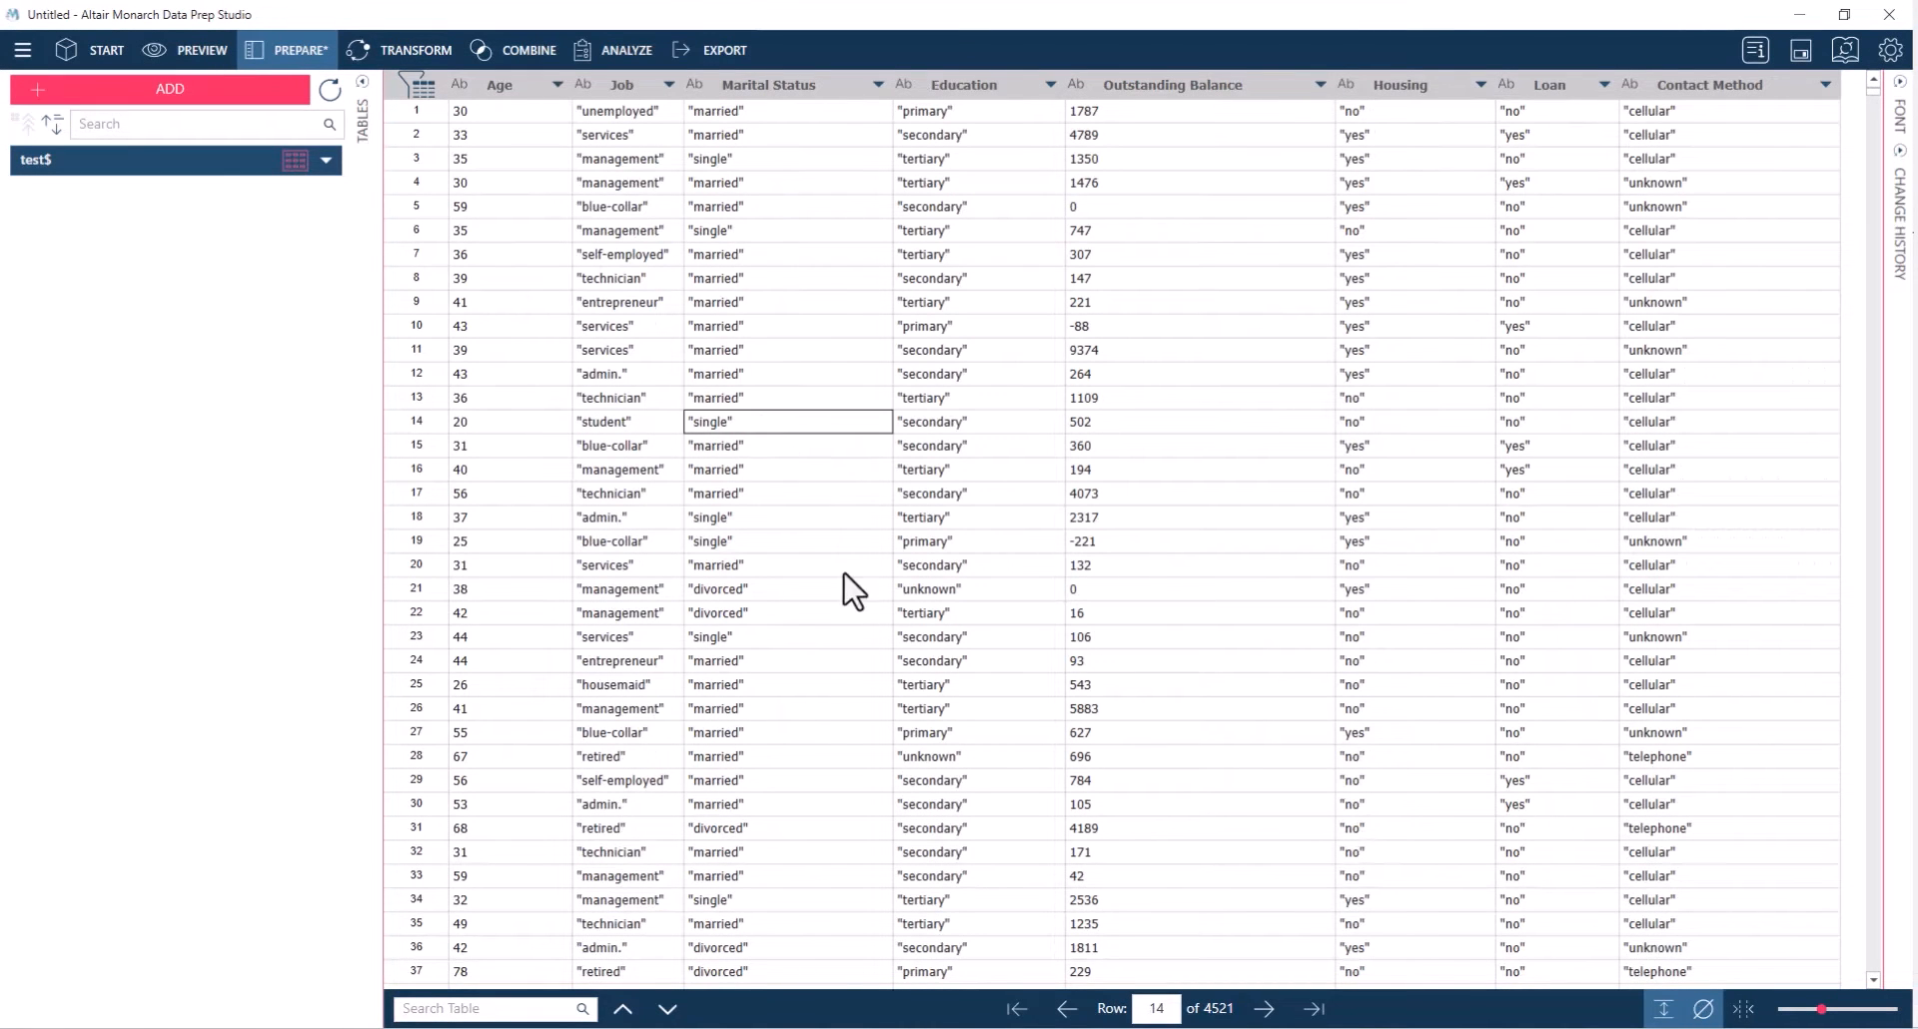
# Remove the non-alphanumeric characters from the Job, Marital Status, Education, Housing, Loan and Contact Method columns in one operation
pyautogui.click(617, 86)
pyautogui.keyDown('shift'); pyautogui.click(794, 86); pyautogui.keyUp('shift')
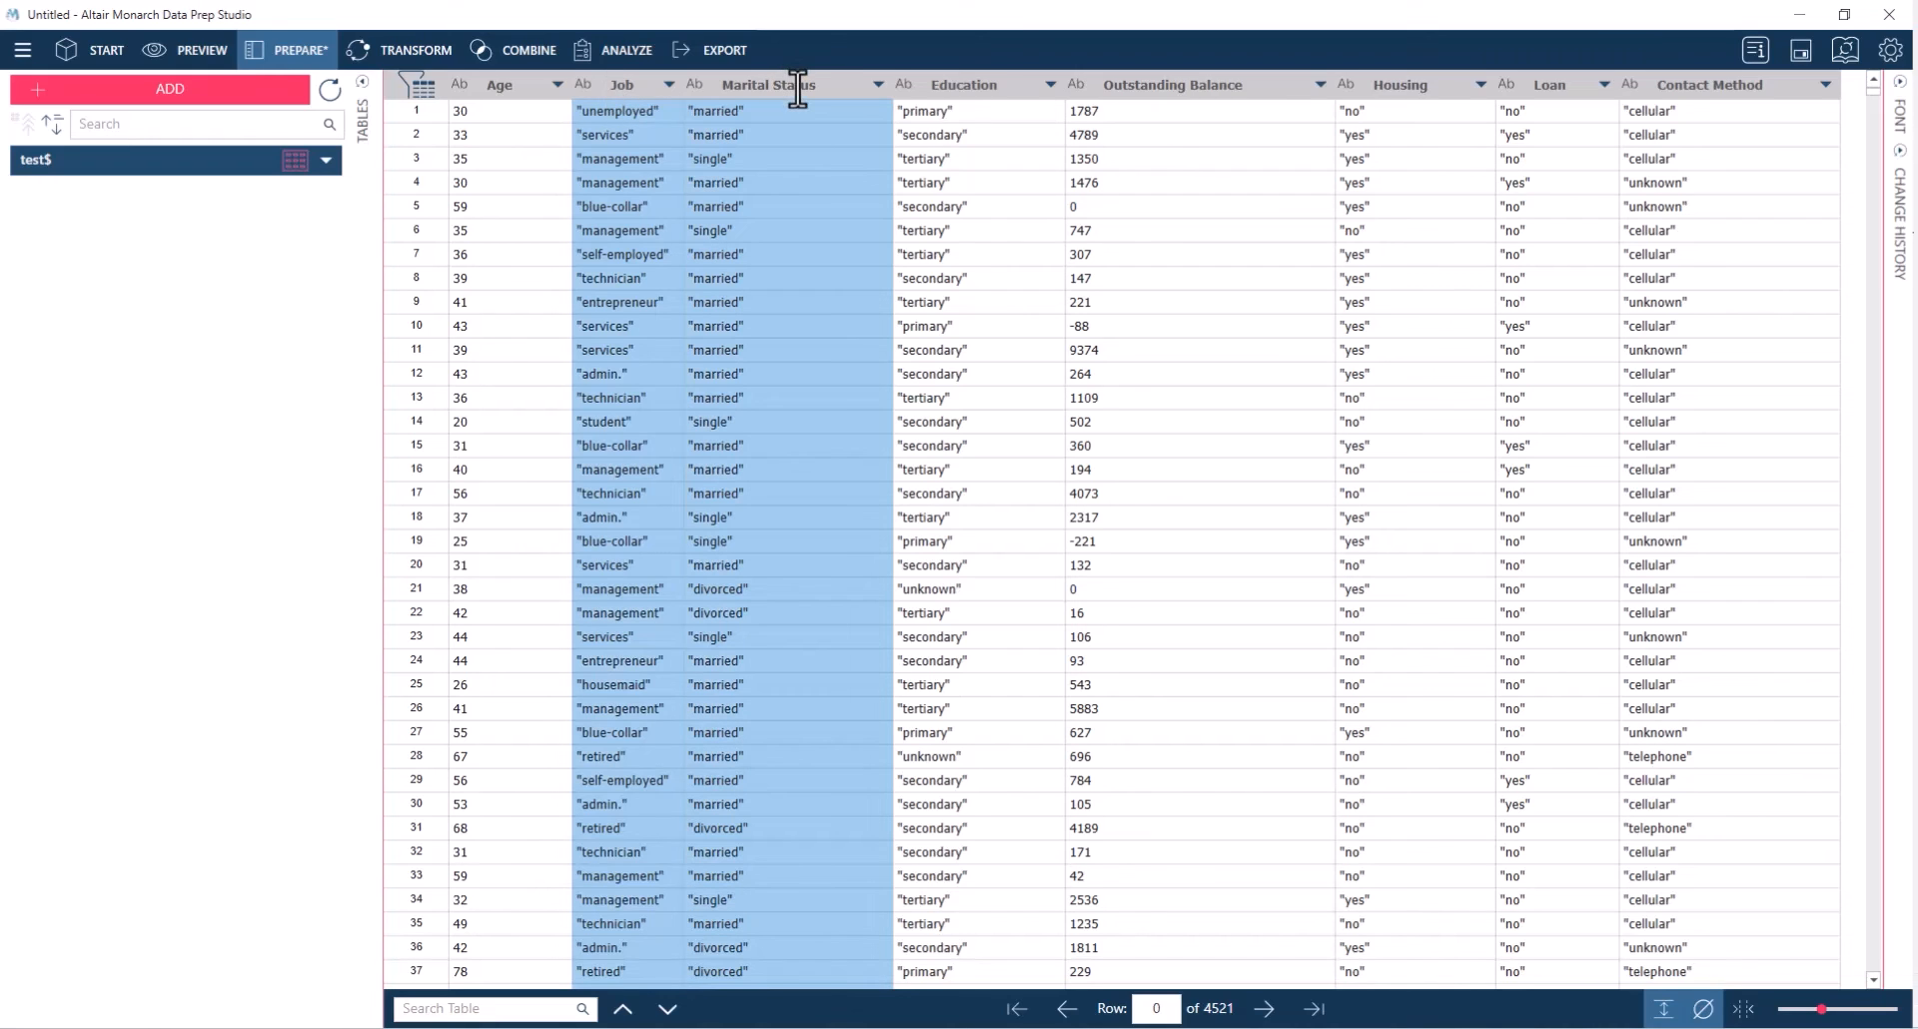
pyautogui.keyDown('ctrl'); pyautogui.click(969, 86); pyautogui.keyUp('ctrl')
pyautogui.keyDown('ctrl'); pyautogui.click(1438, 86); pyautogui.keyUp('ctrl')
pyautogui.keyDown('ctrl'); pyautogui.click(1537, 88); pyautogui.keyUp('ctrl')
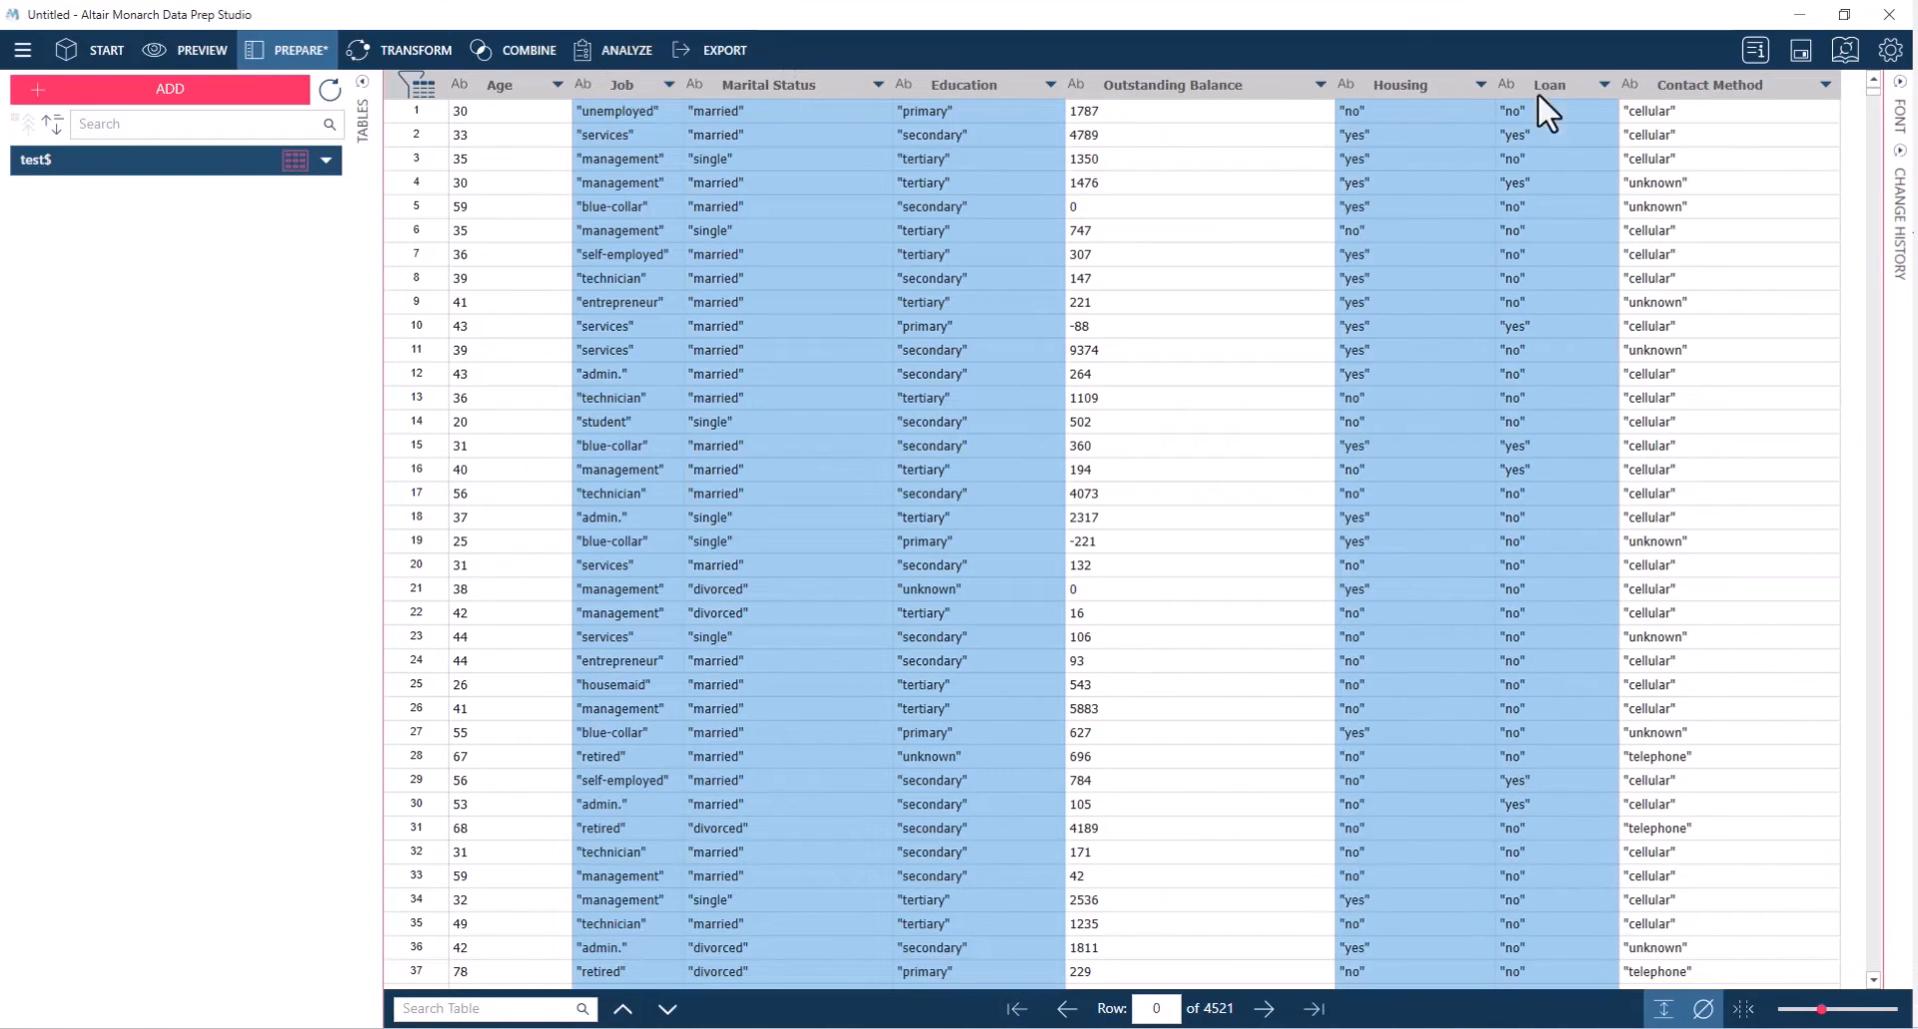
pyautogui.keyDown('ctrl'); pyautogui.click(1672, 87); pyautogui.keyUp('ctrl')
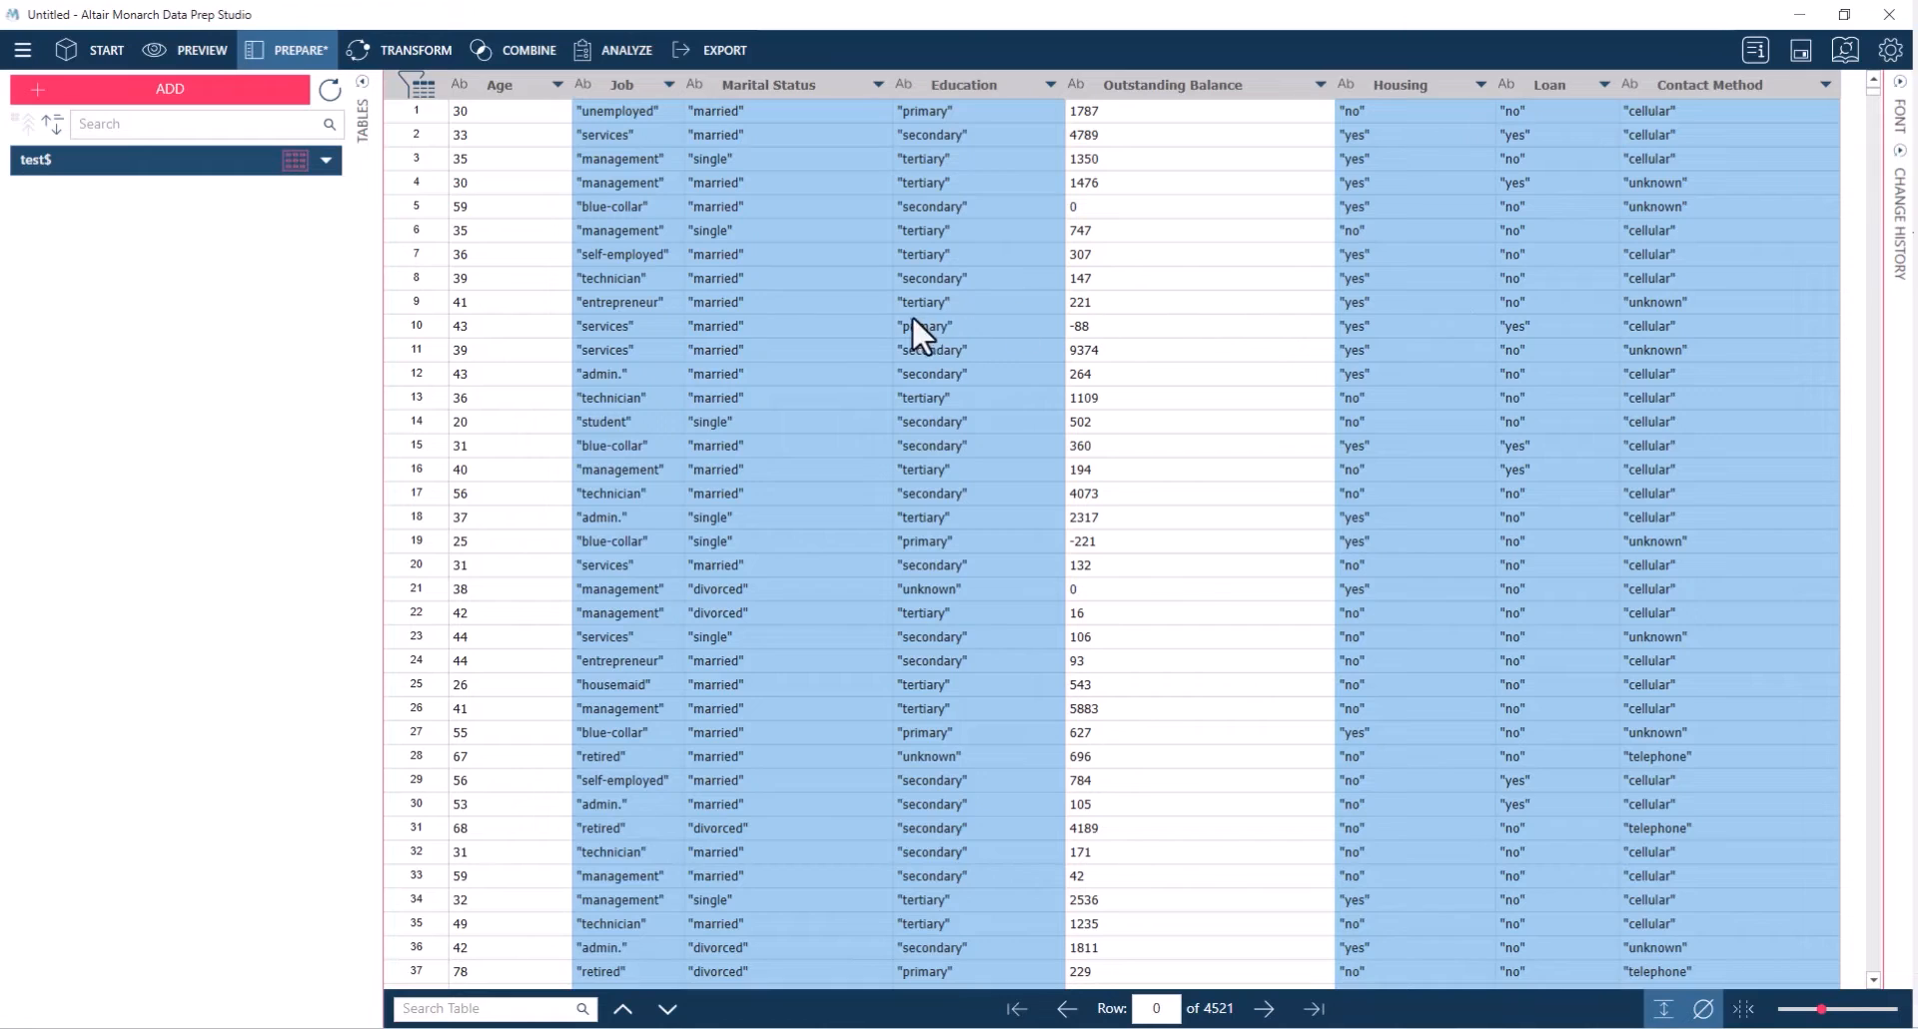
pyautogui.rightClick(1776, 86)
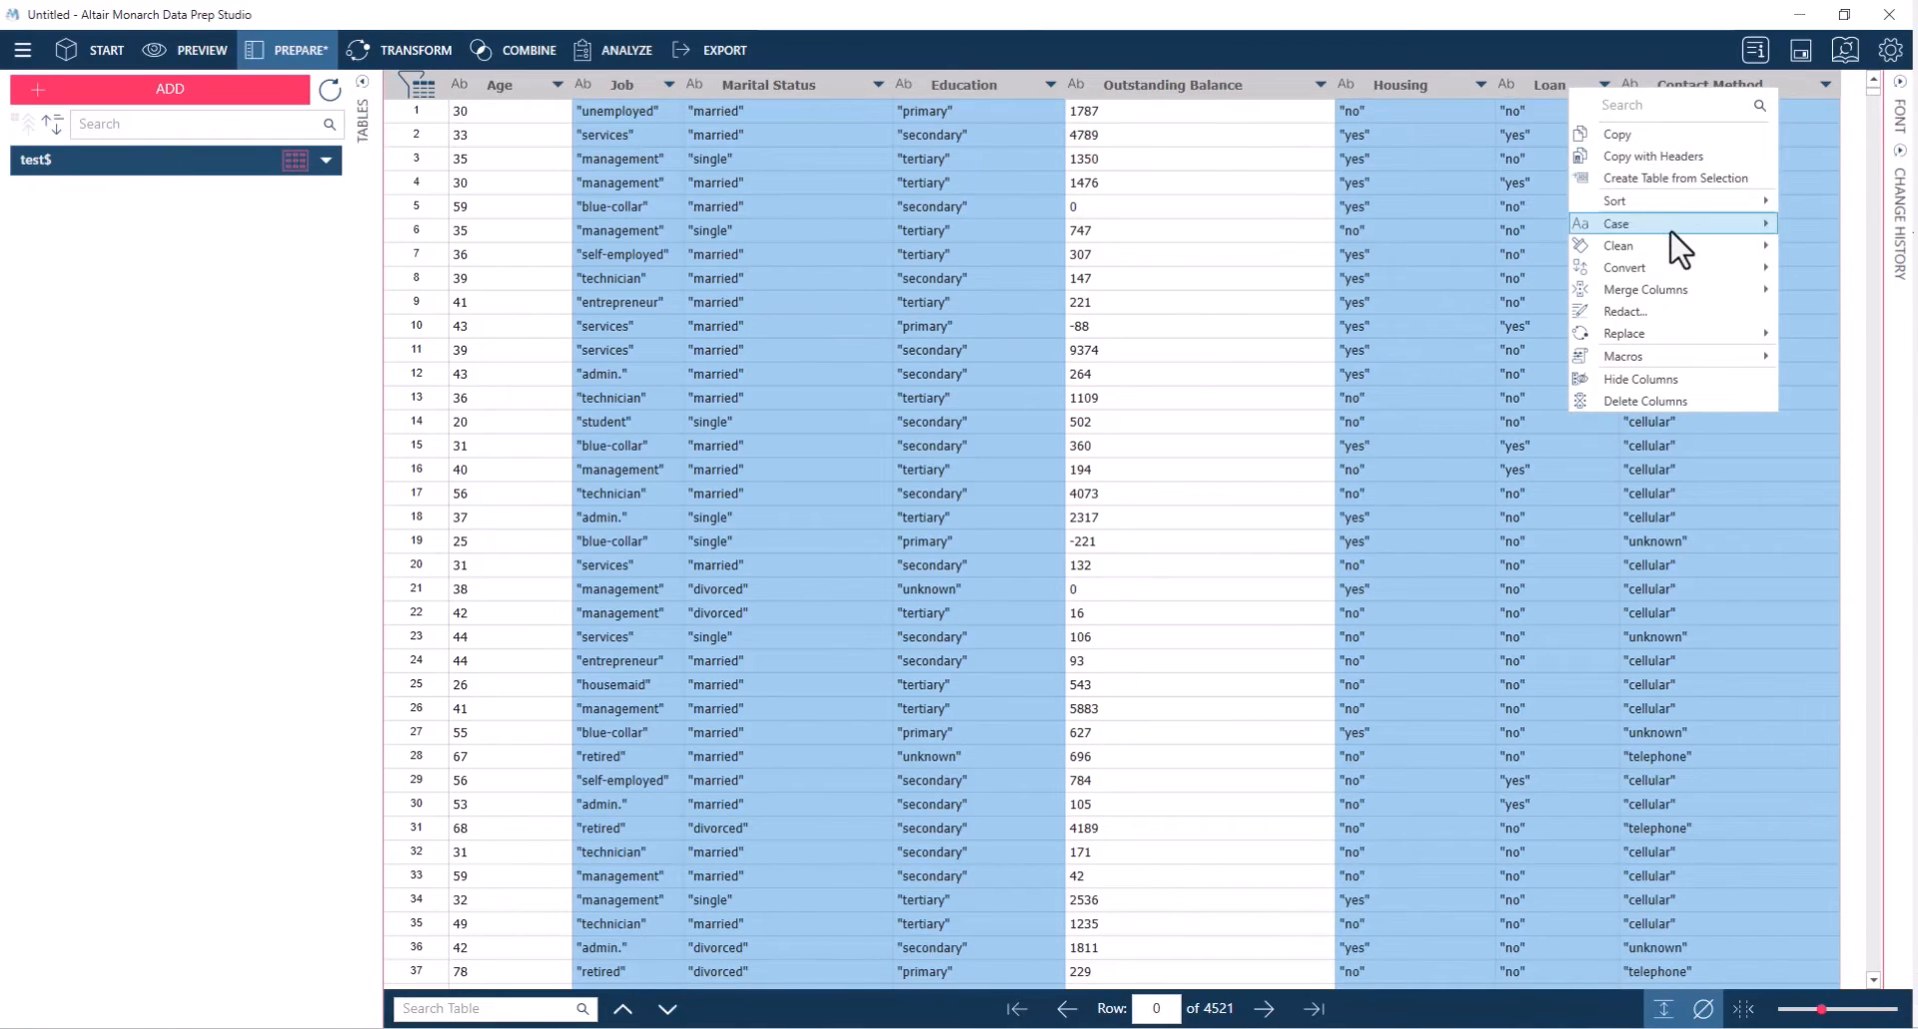
pyautogui.moveTo(1663, 249)
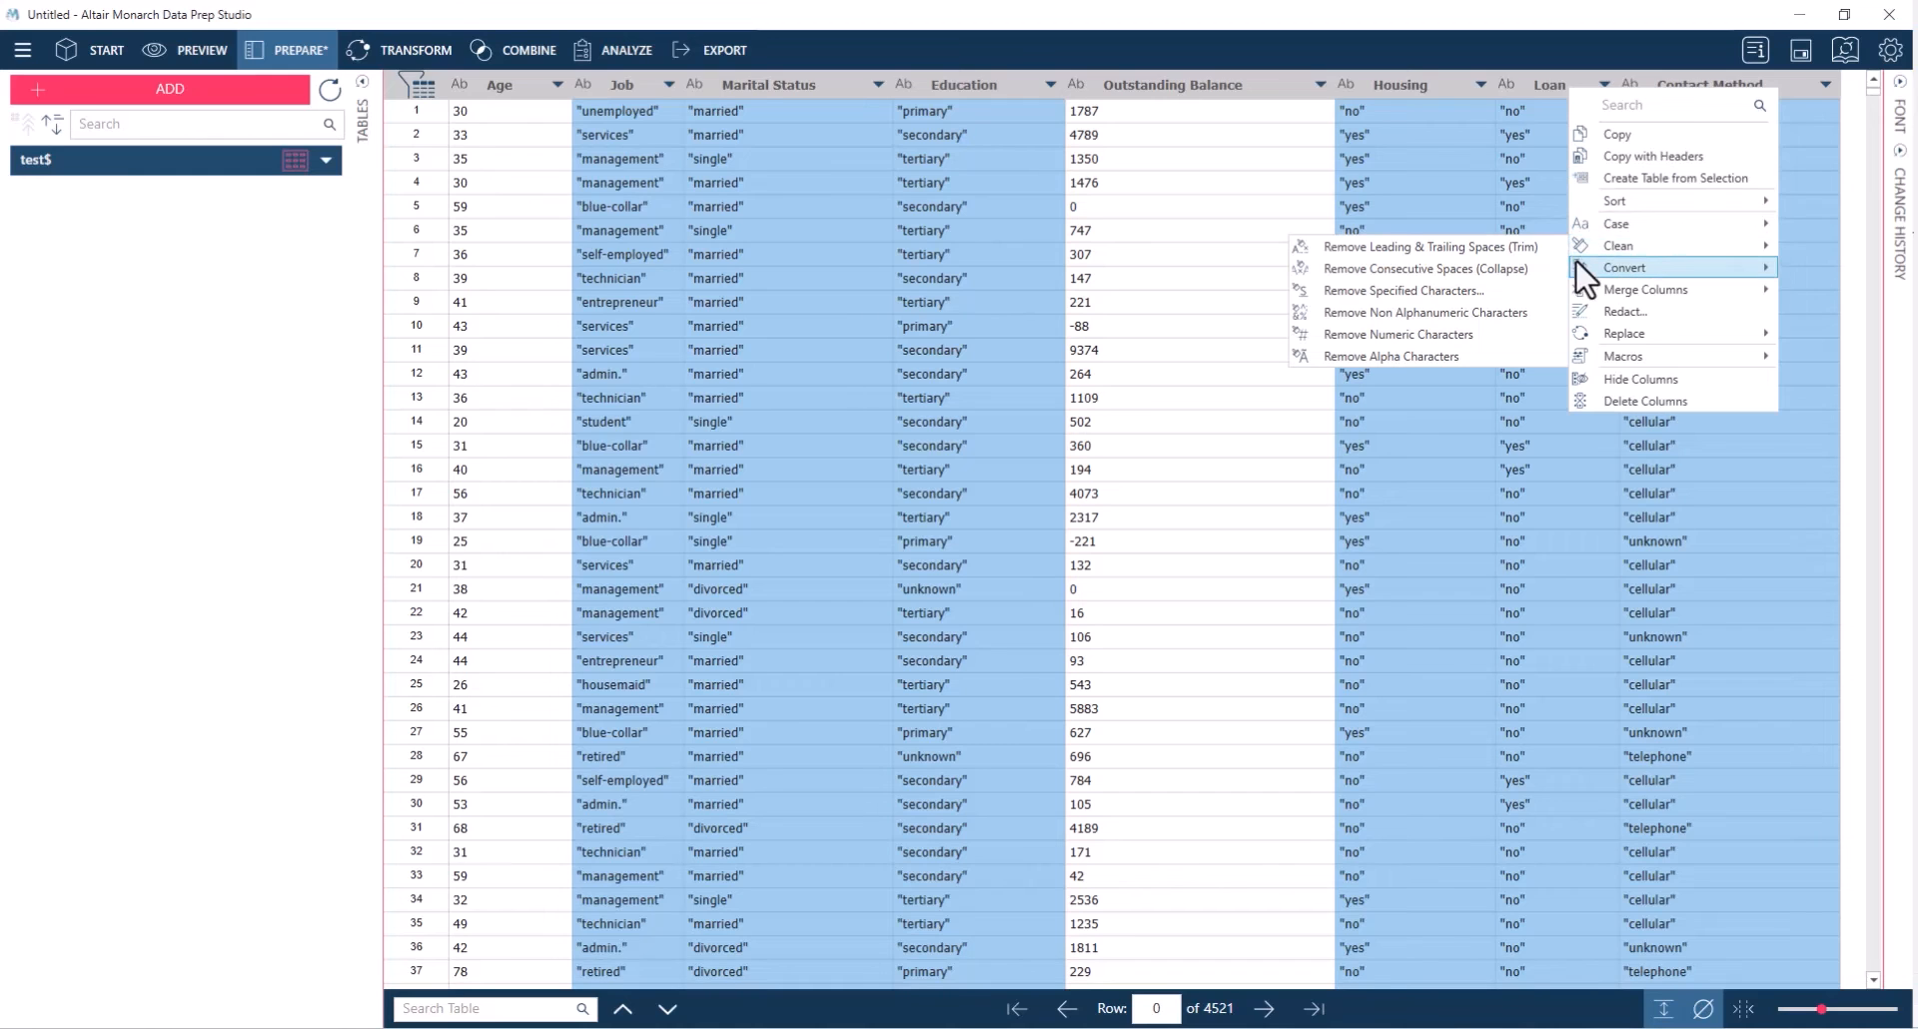
pyautogui.click(1514, 312)
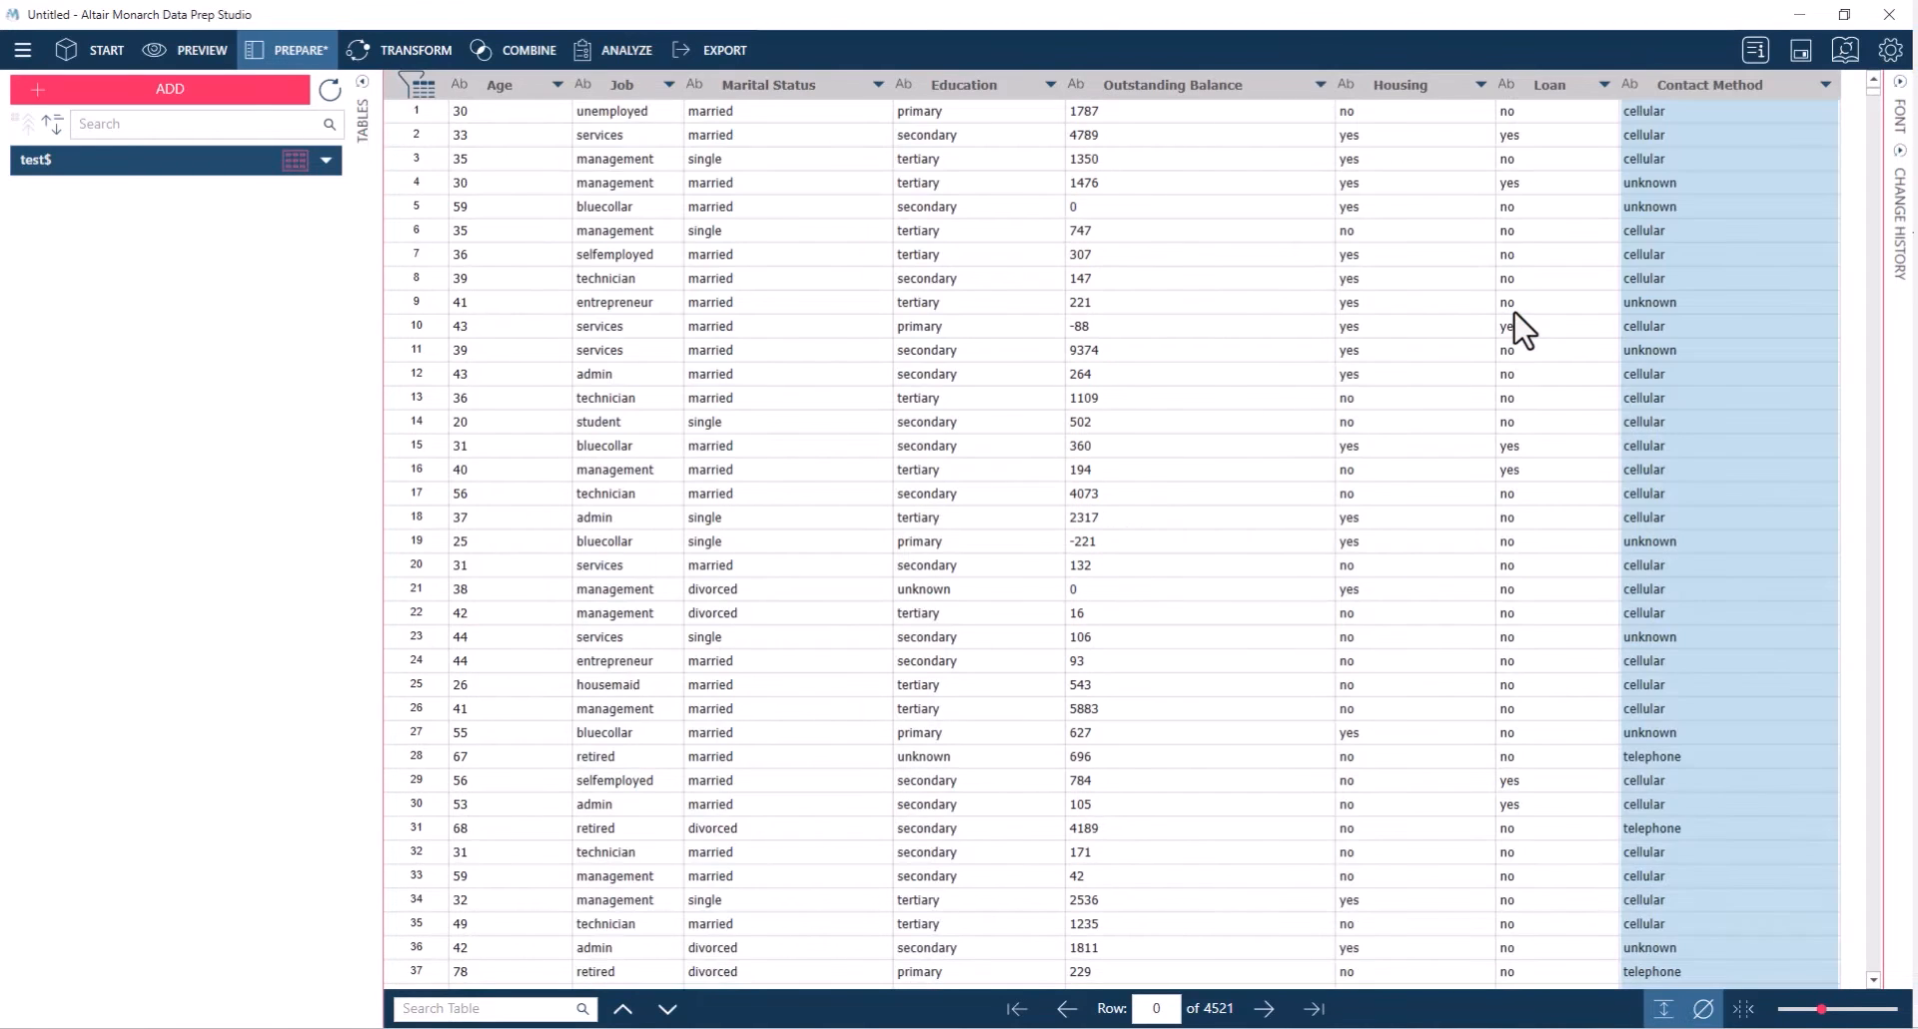
# Convert the Age and Outstanding Balance columns from text to numeric in one operation
pyautogui.click(1583, 376)
pyautogui.click(1244, 377)
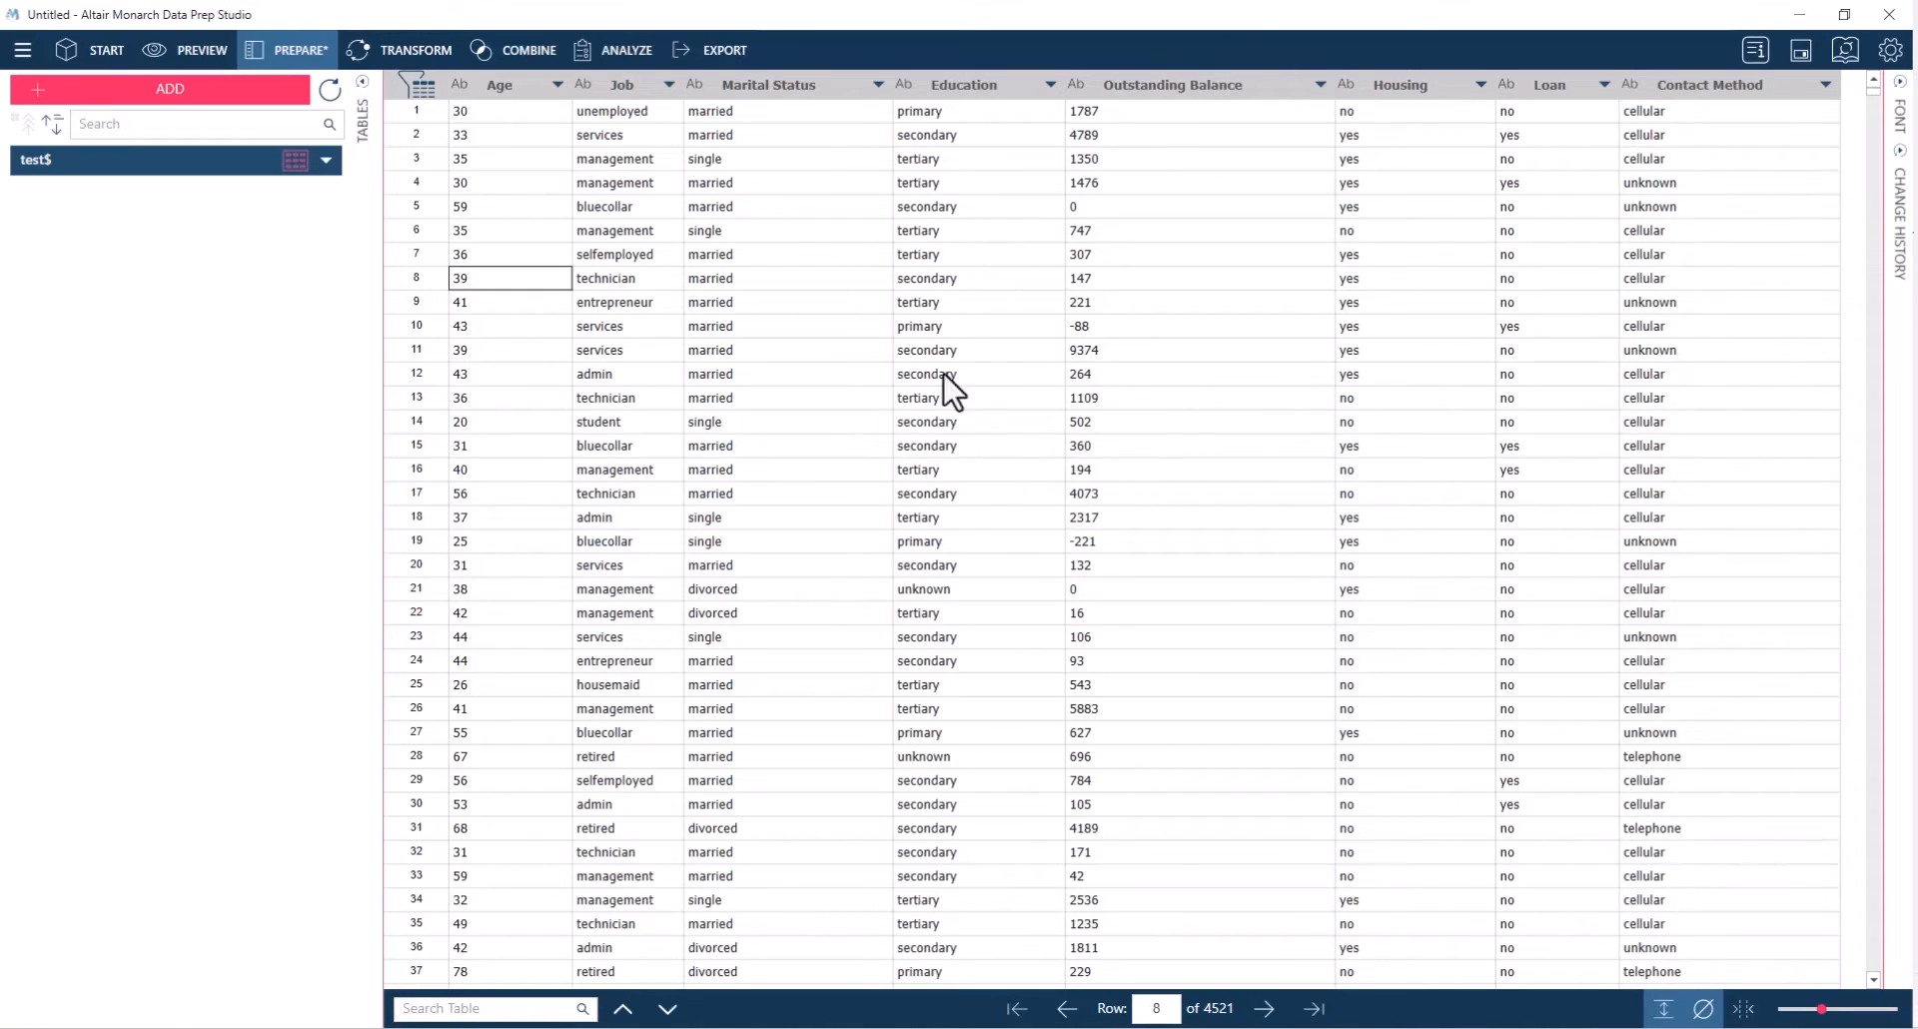
pyautogui.click(1158, 86)
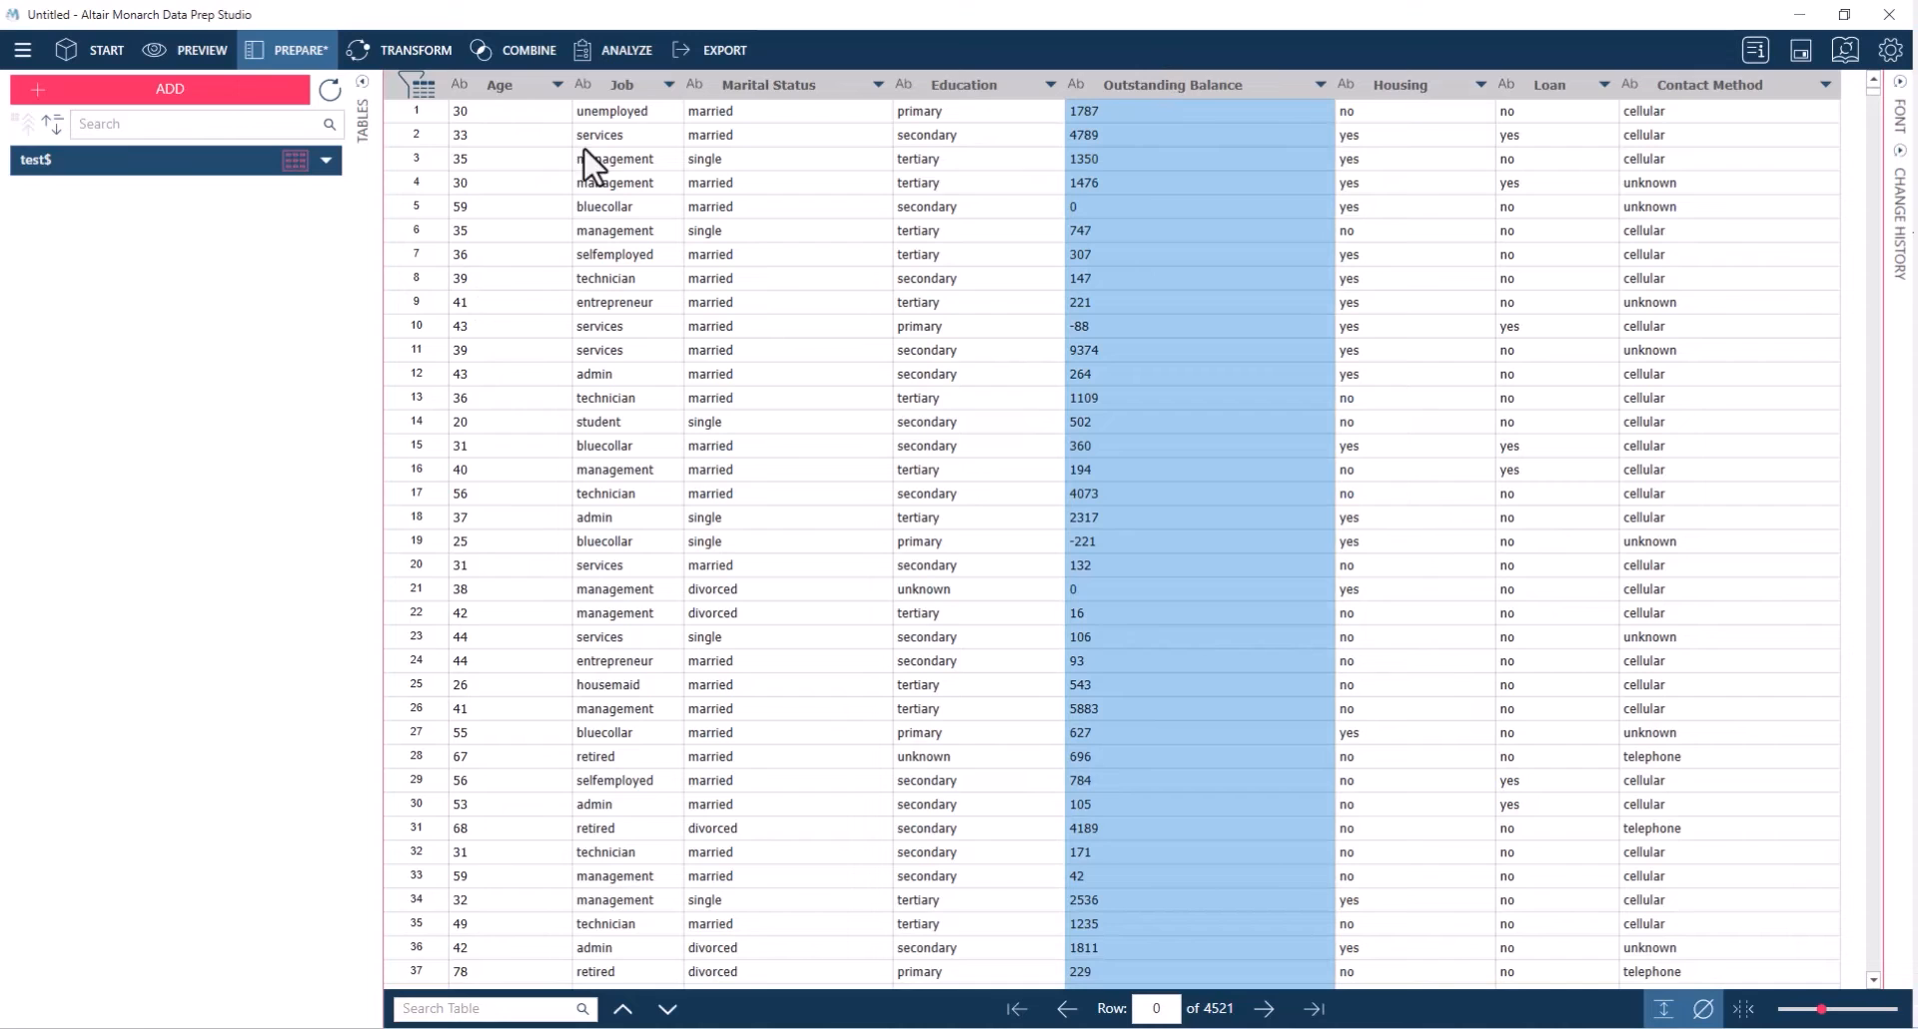
pyautogui.keyDown('ctrl'); pyautogui.click(509, 86); pyautogui.keyUp('ctrl')
pyautogui.rightClick(1292, 87)
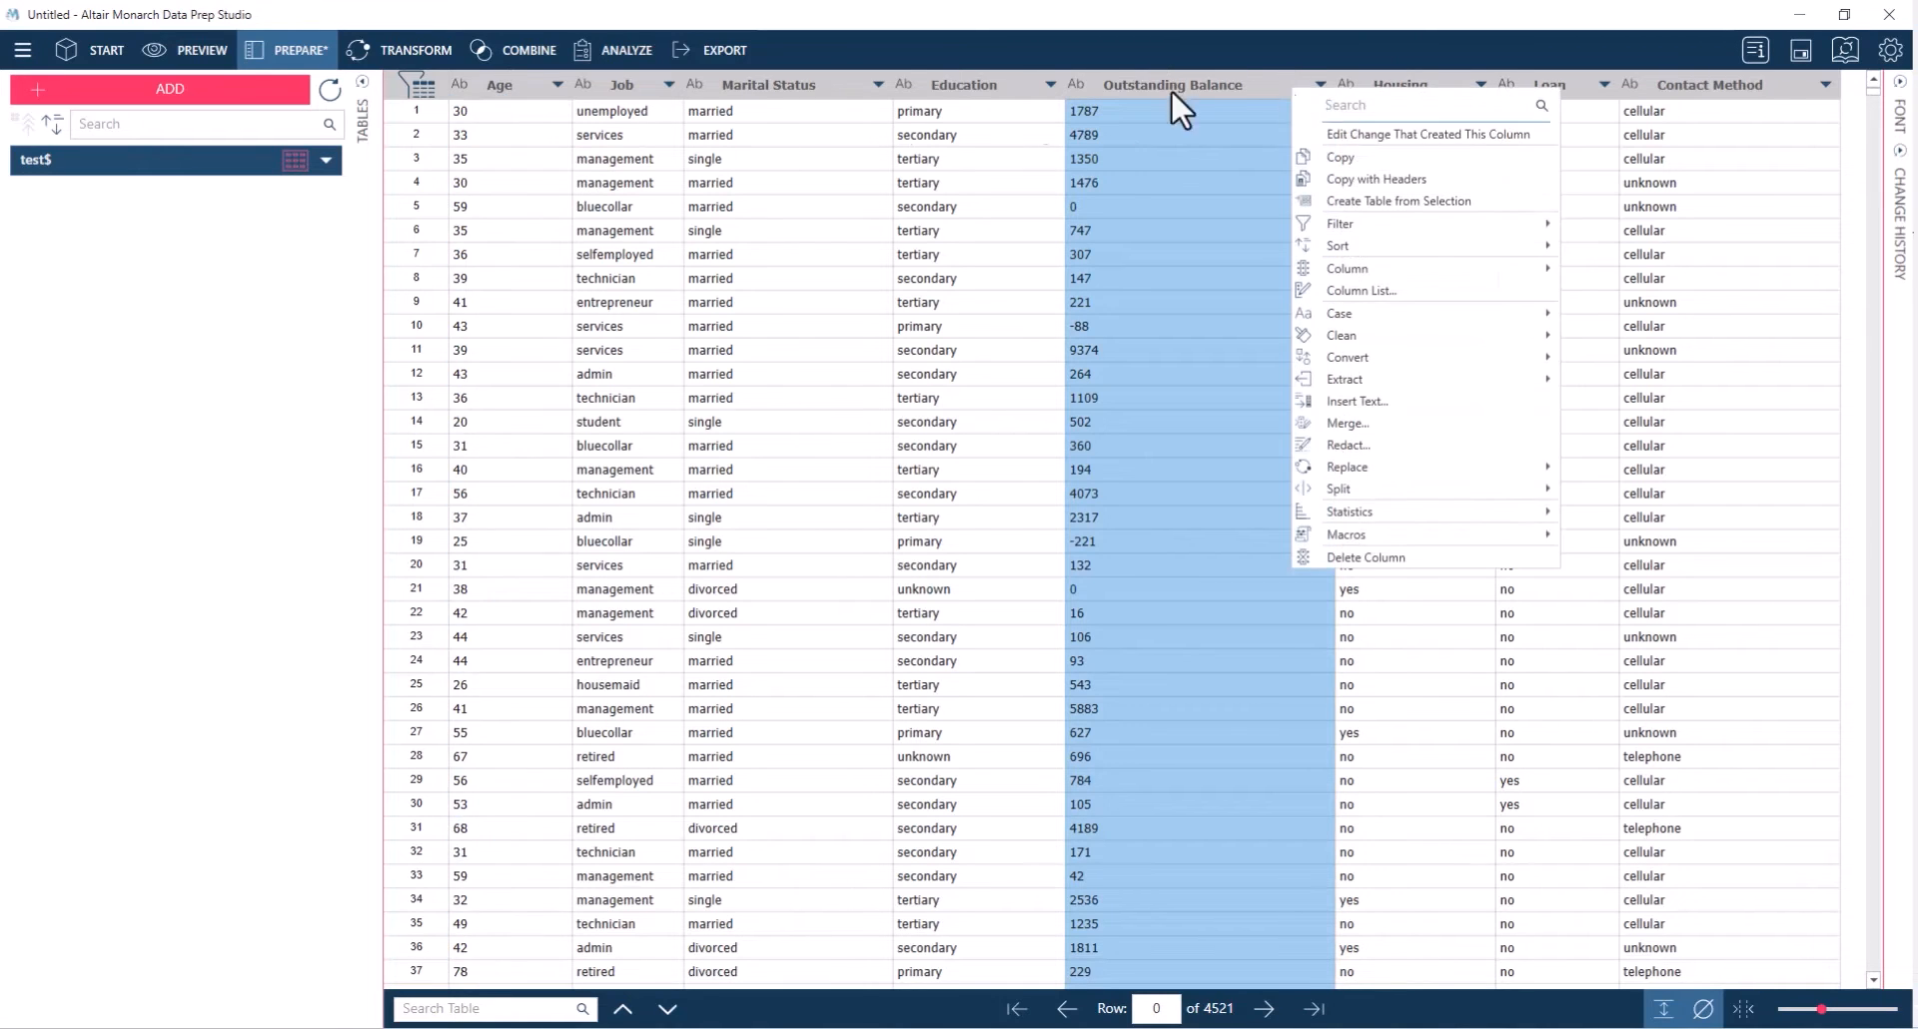
pyautogui.click(486, 88)
pyautogui.click(487, 86)
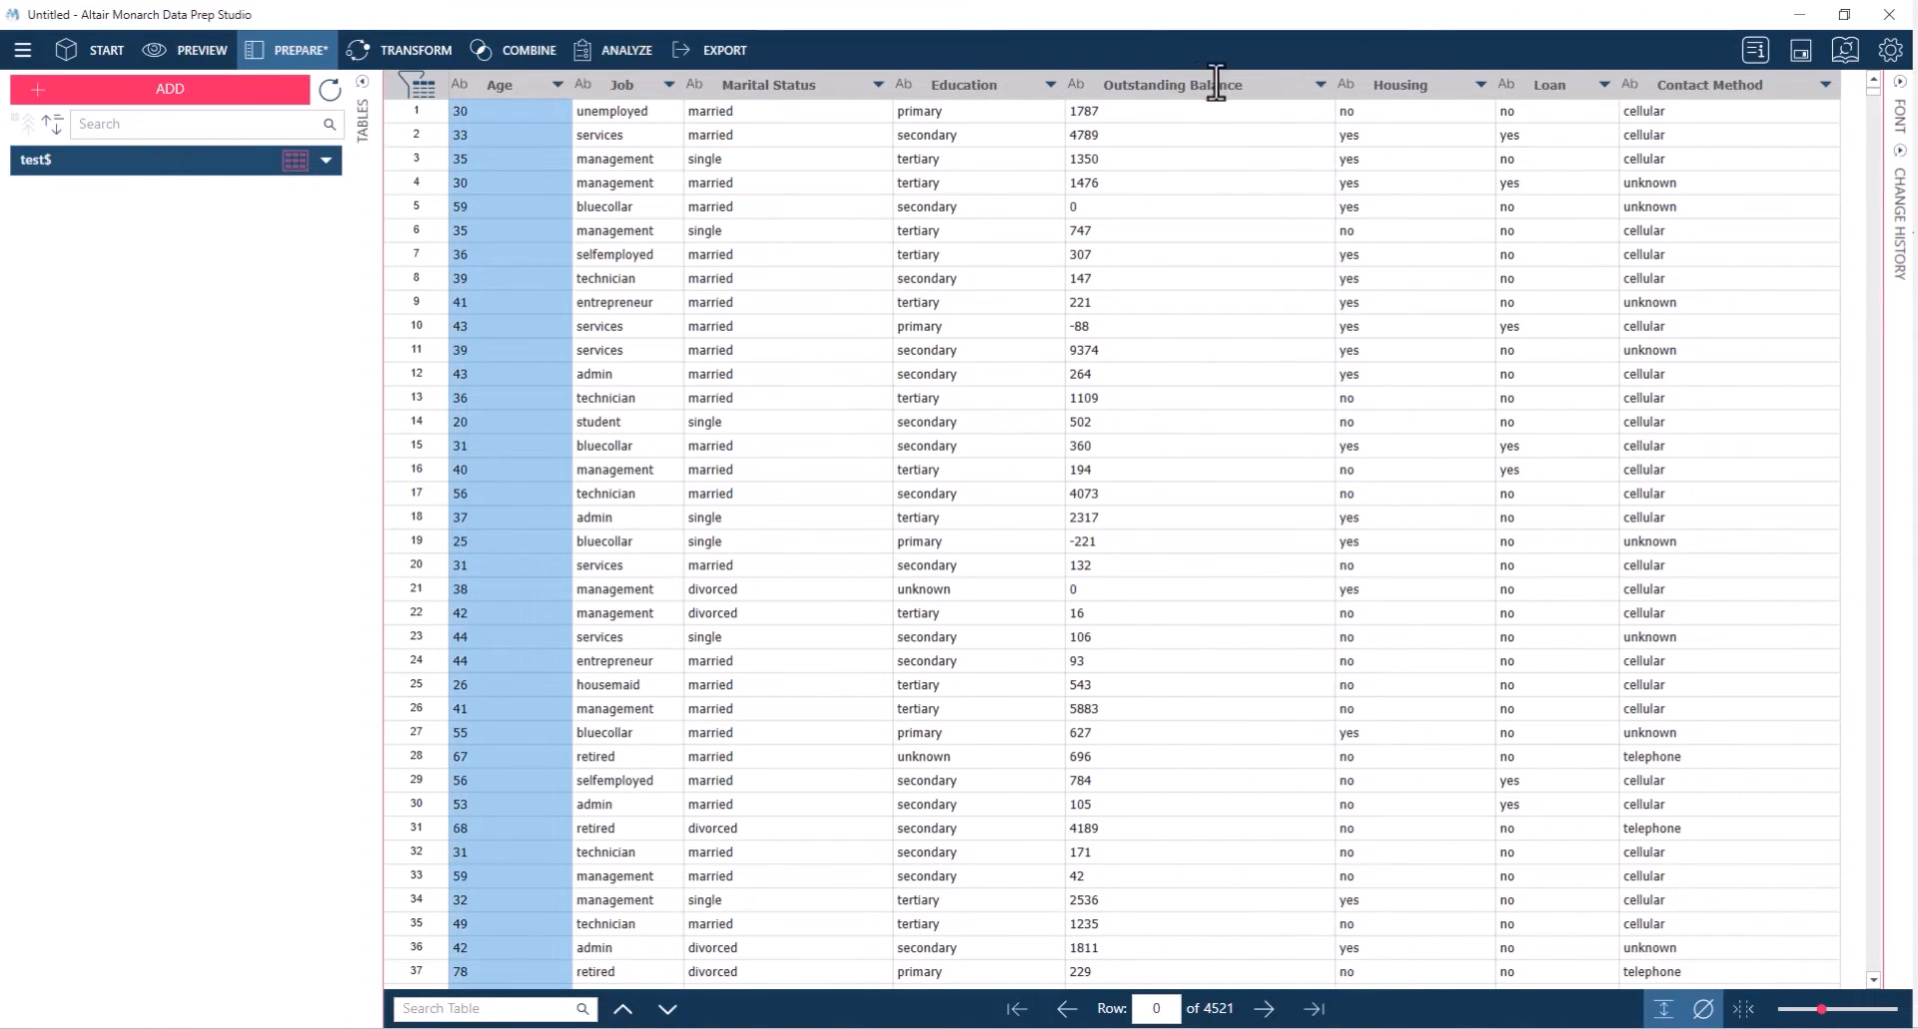
pyautogui.keyDown('ctrl'); pyautogui.click(1166, 88); pyautogui.keyUp('ctrl')
pyautogui.rightClick(1164, 89)
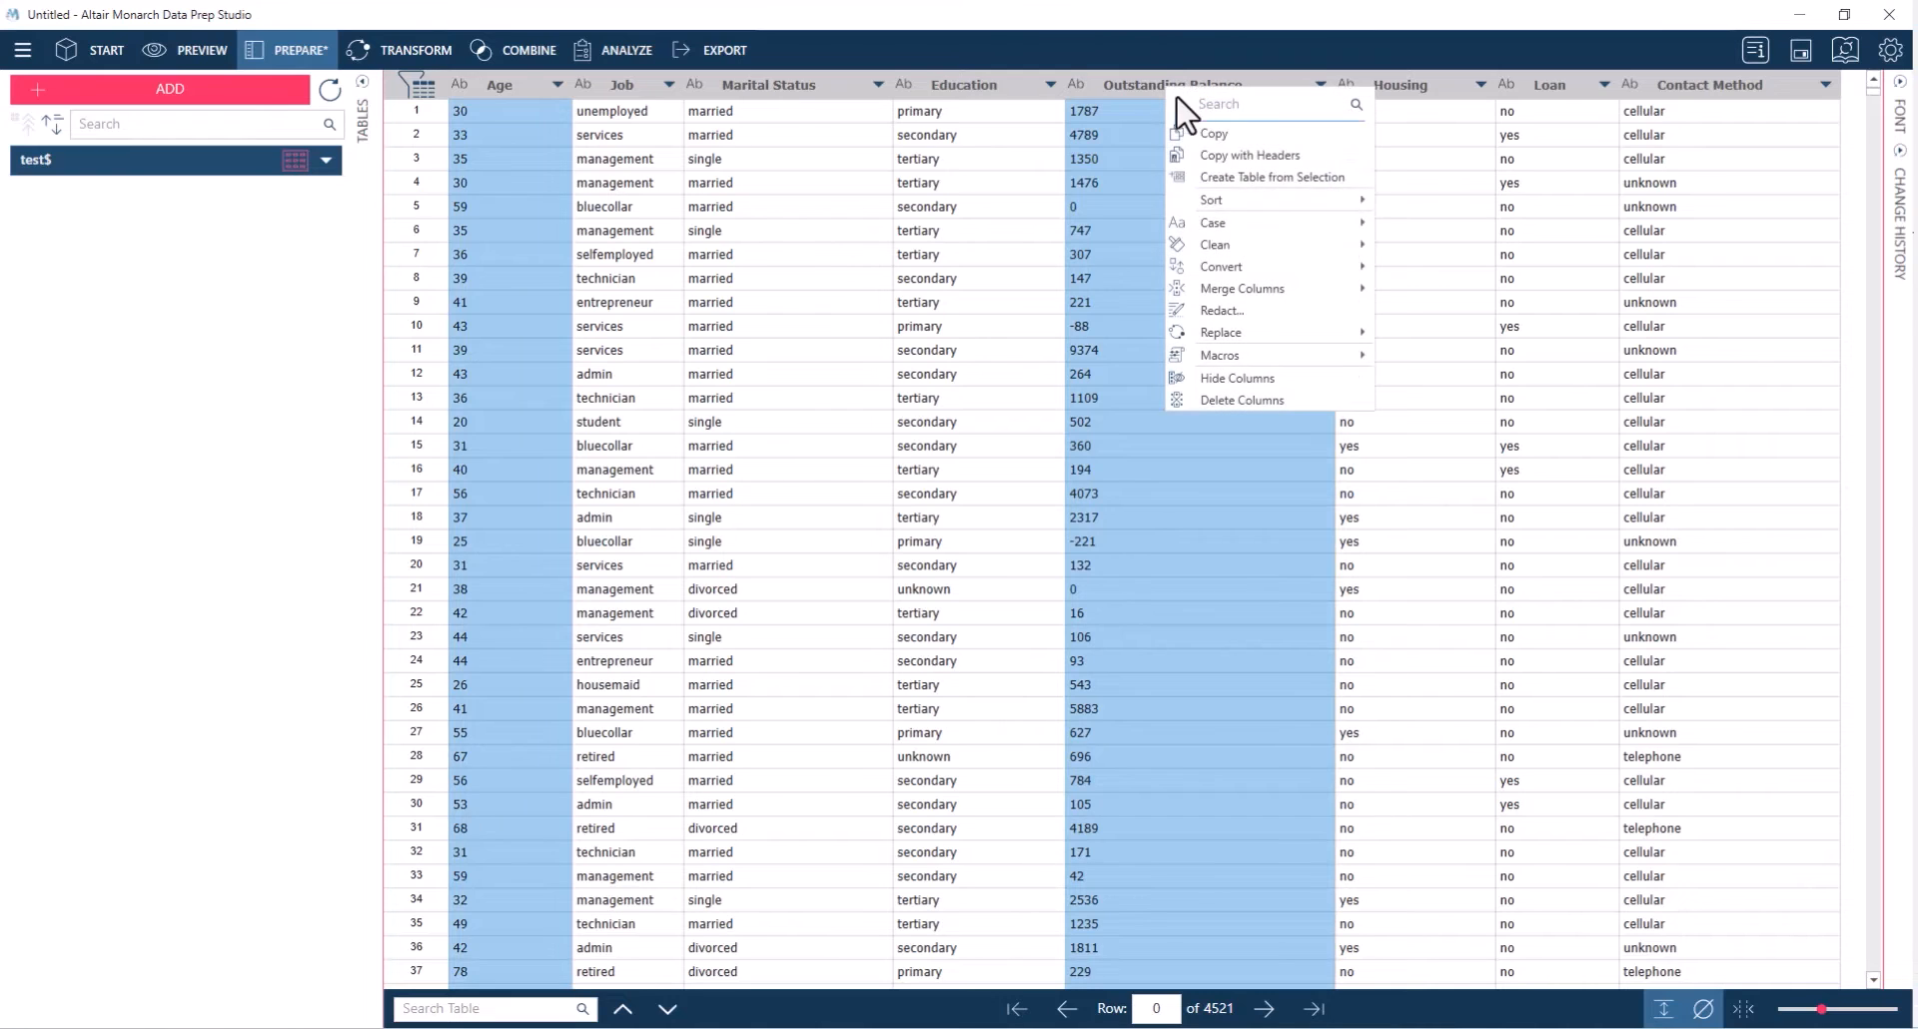
pyautogui.moveTo(1237, 268)
pyautogui.click(1429, 268)
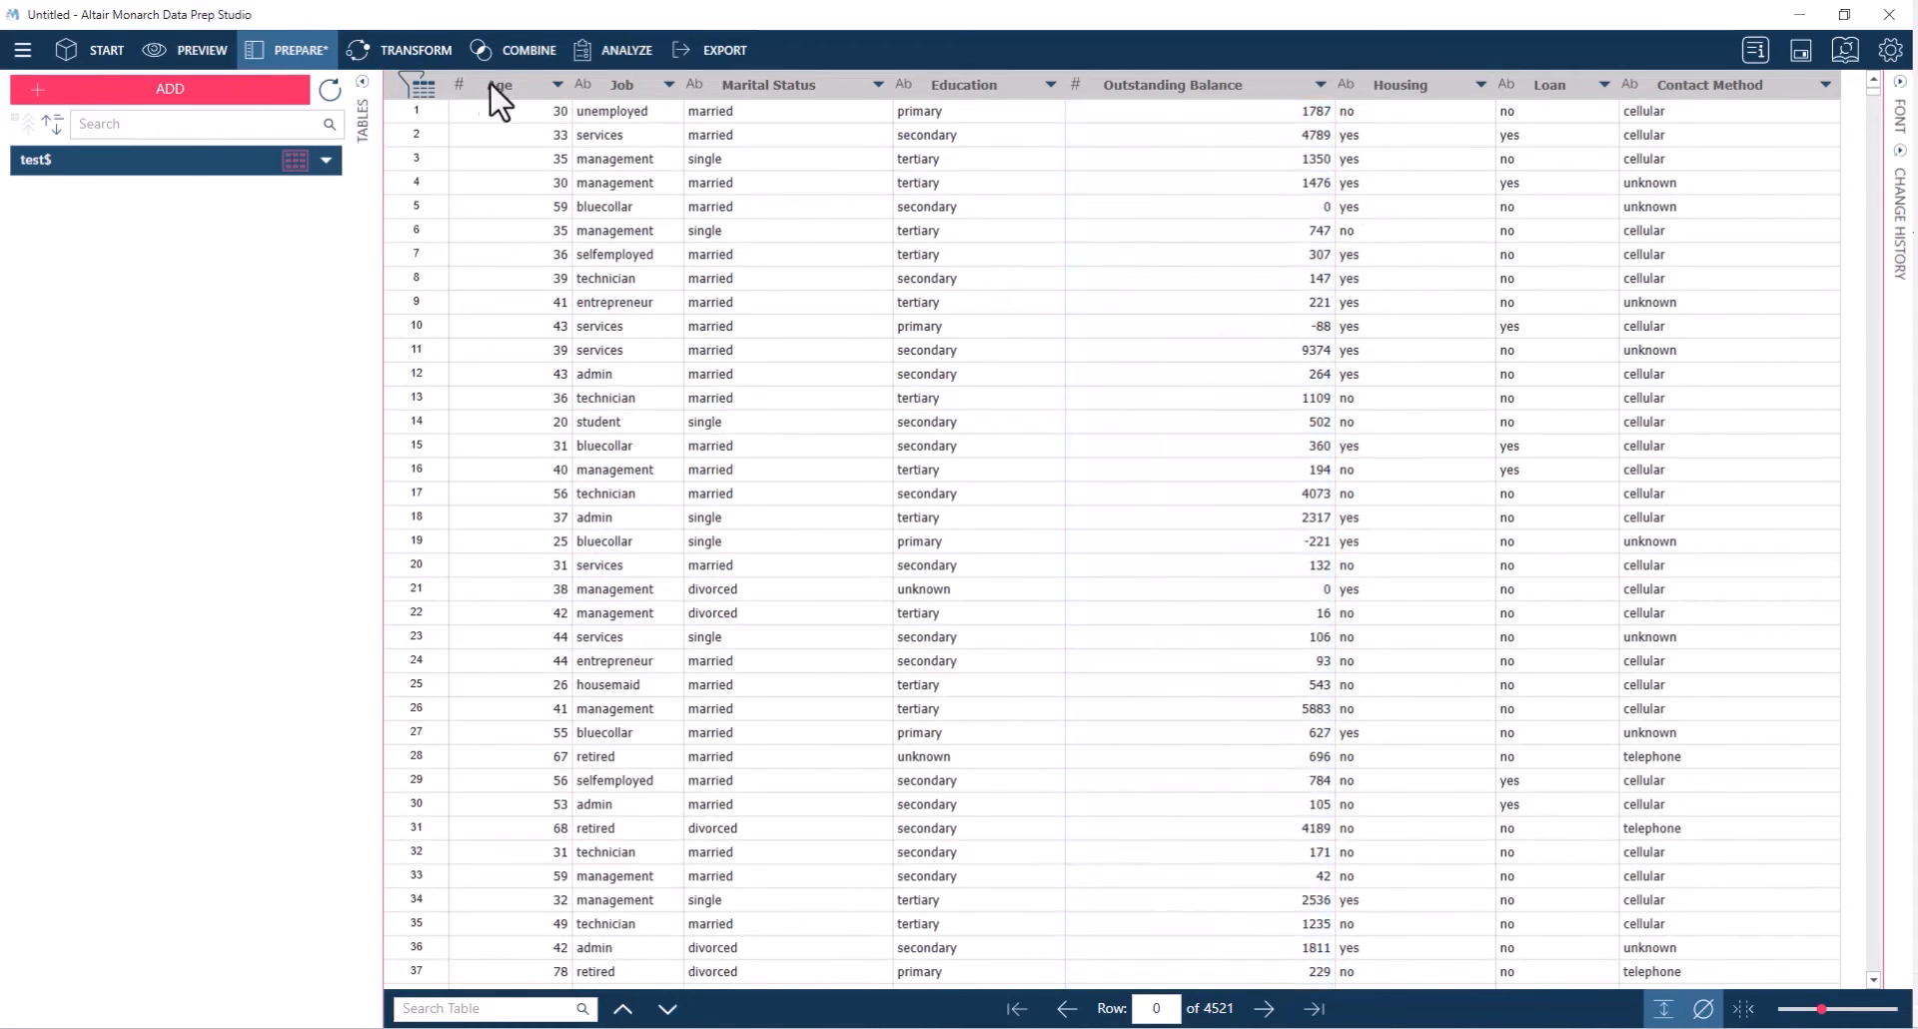
pyautogui.click(1164, 235)
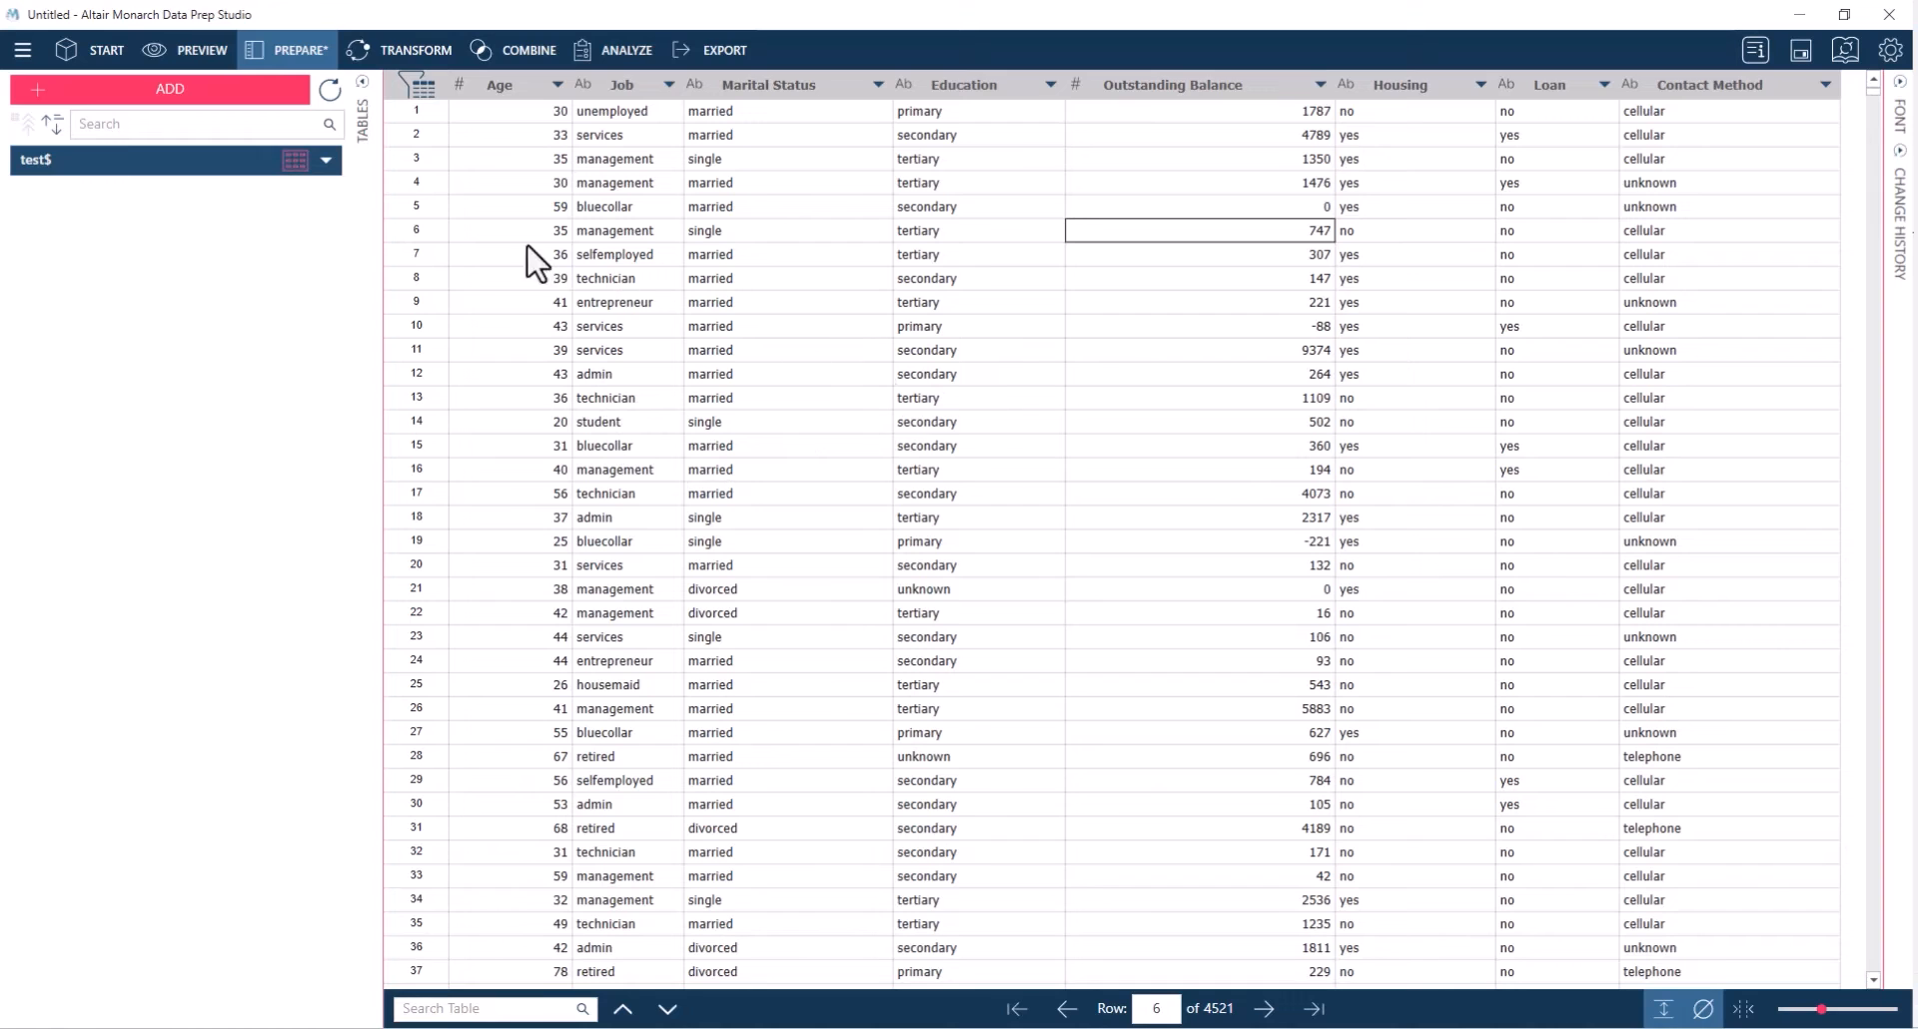
# Switch to the analysis view and start a new formula filter named Has Balance
pyautogui.click(434, 50)
pyautogui.click(528, 55)
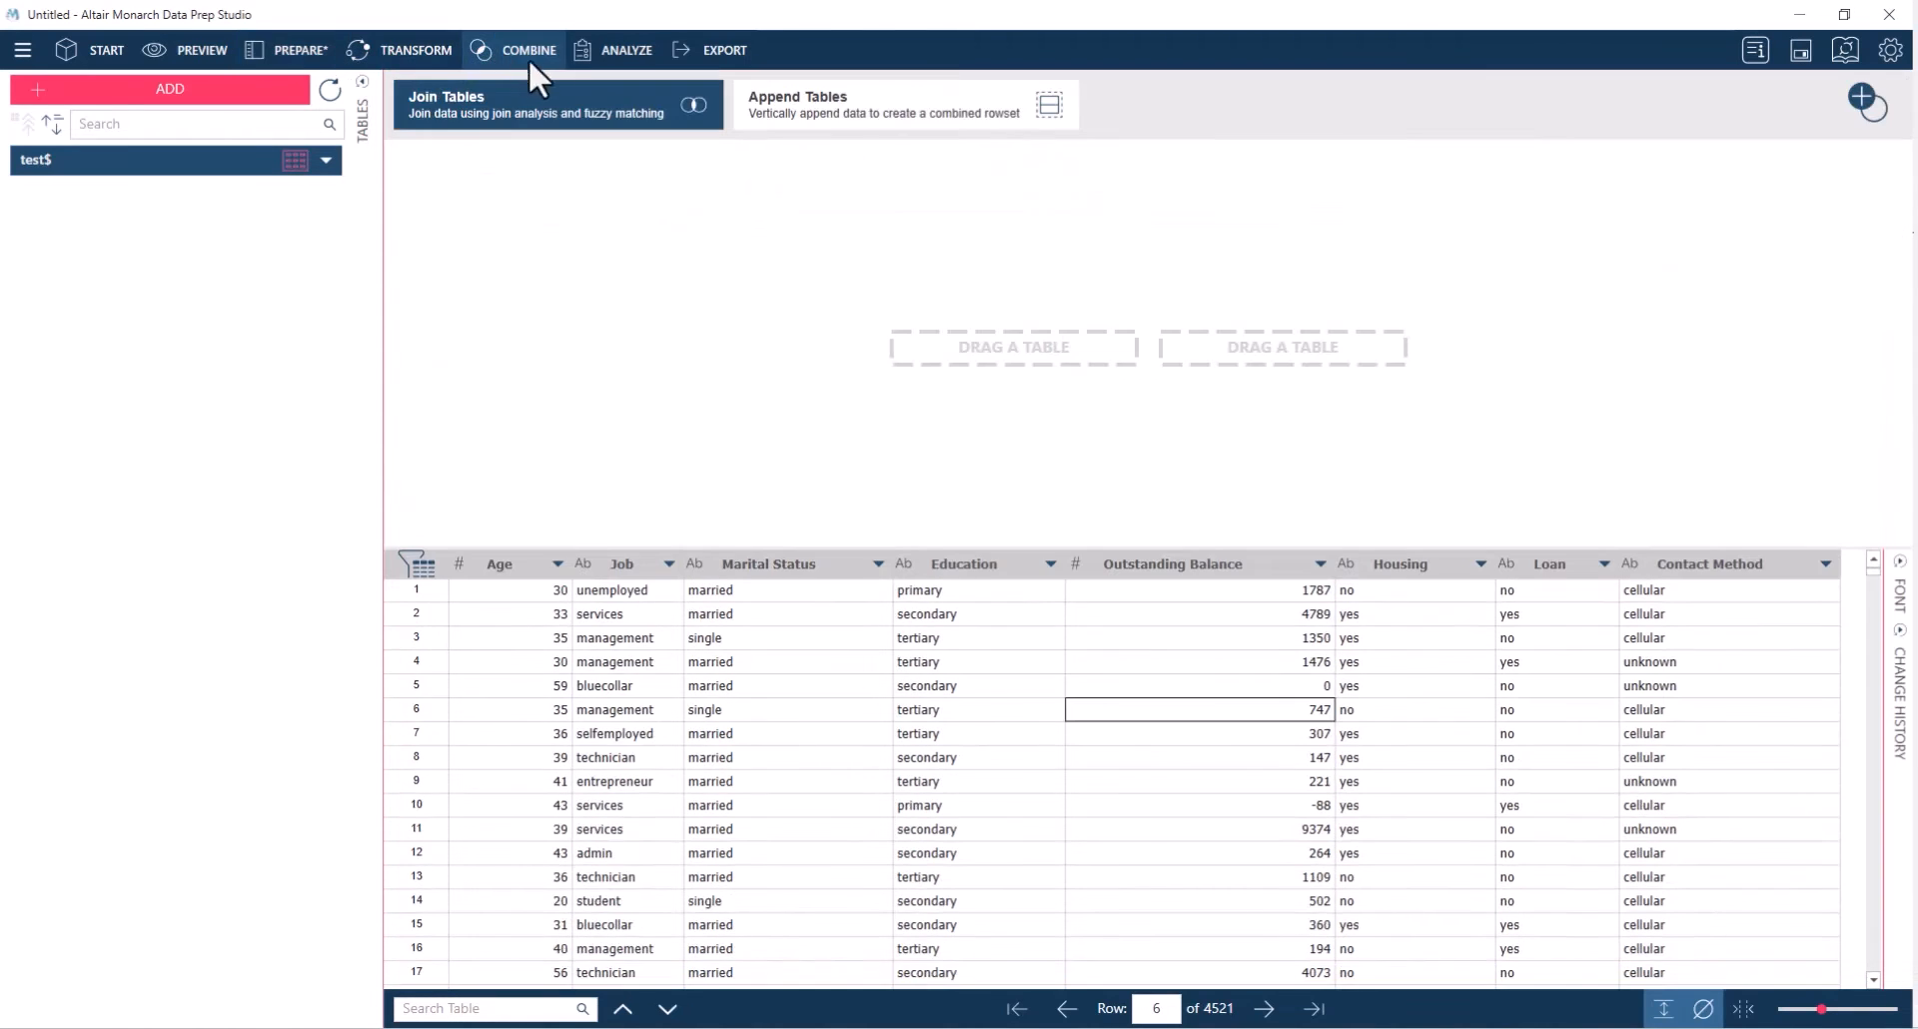
pyautogui.click(621, 52)
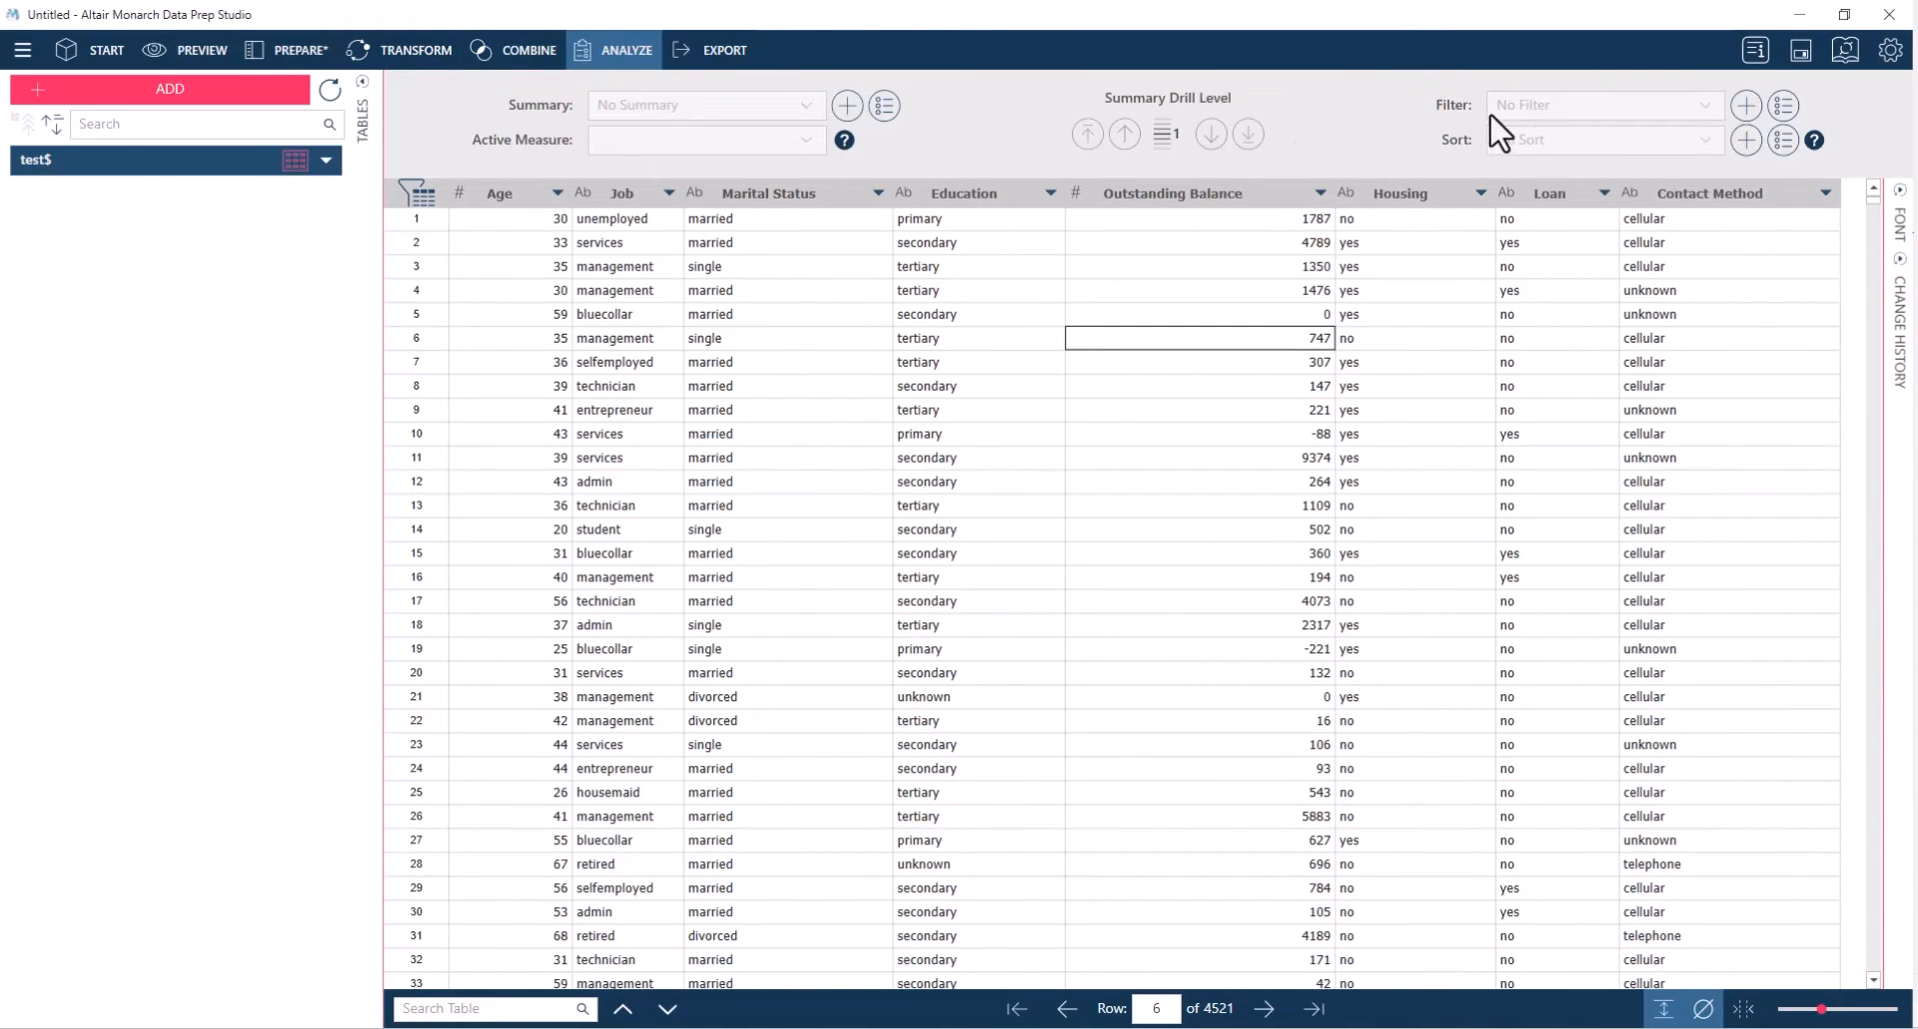
pyautogui.click(1747, 104)
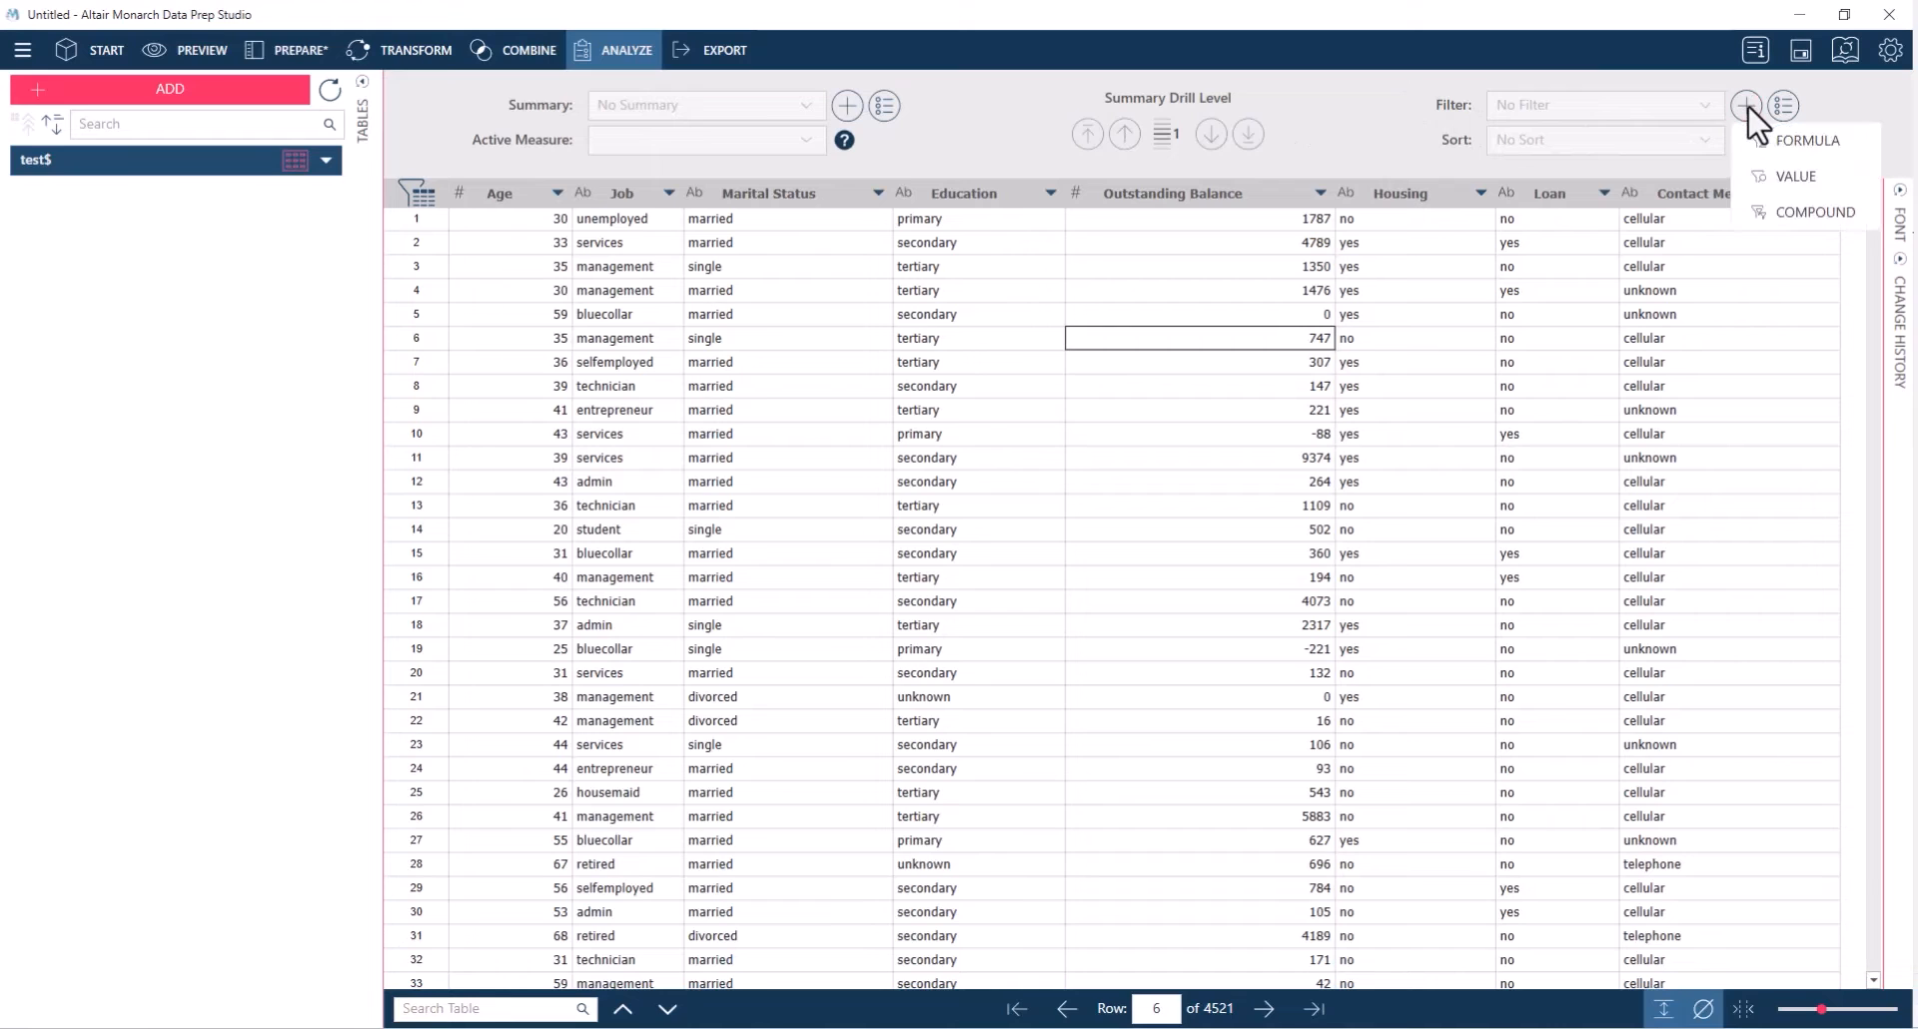
pyautogui.click(1787, 142)
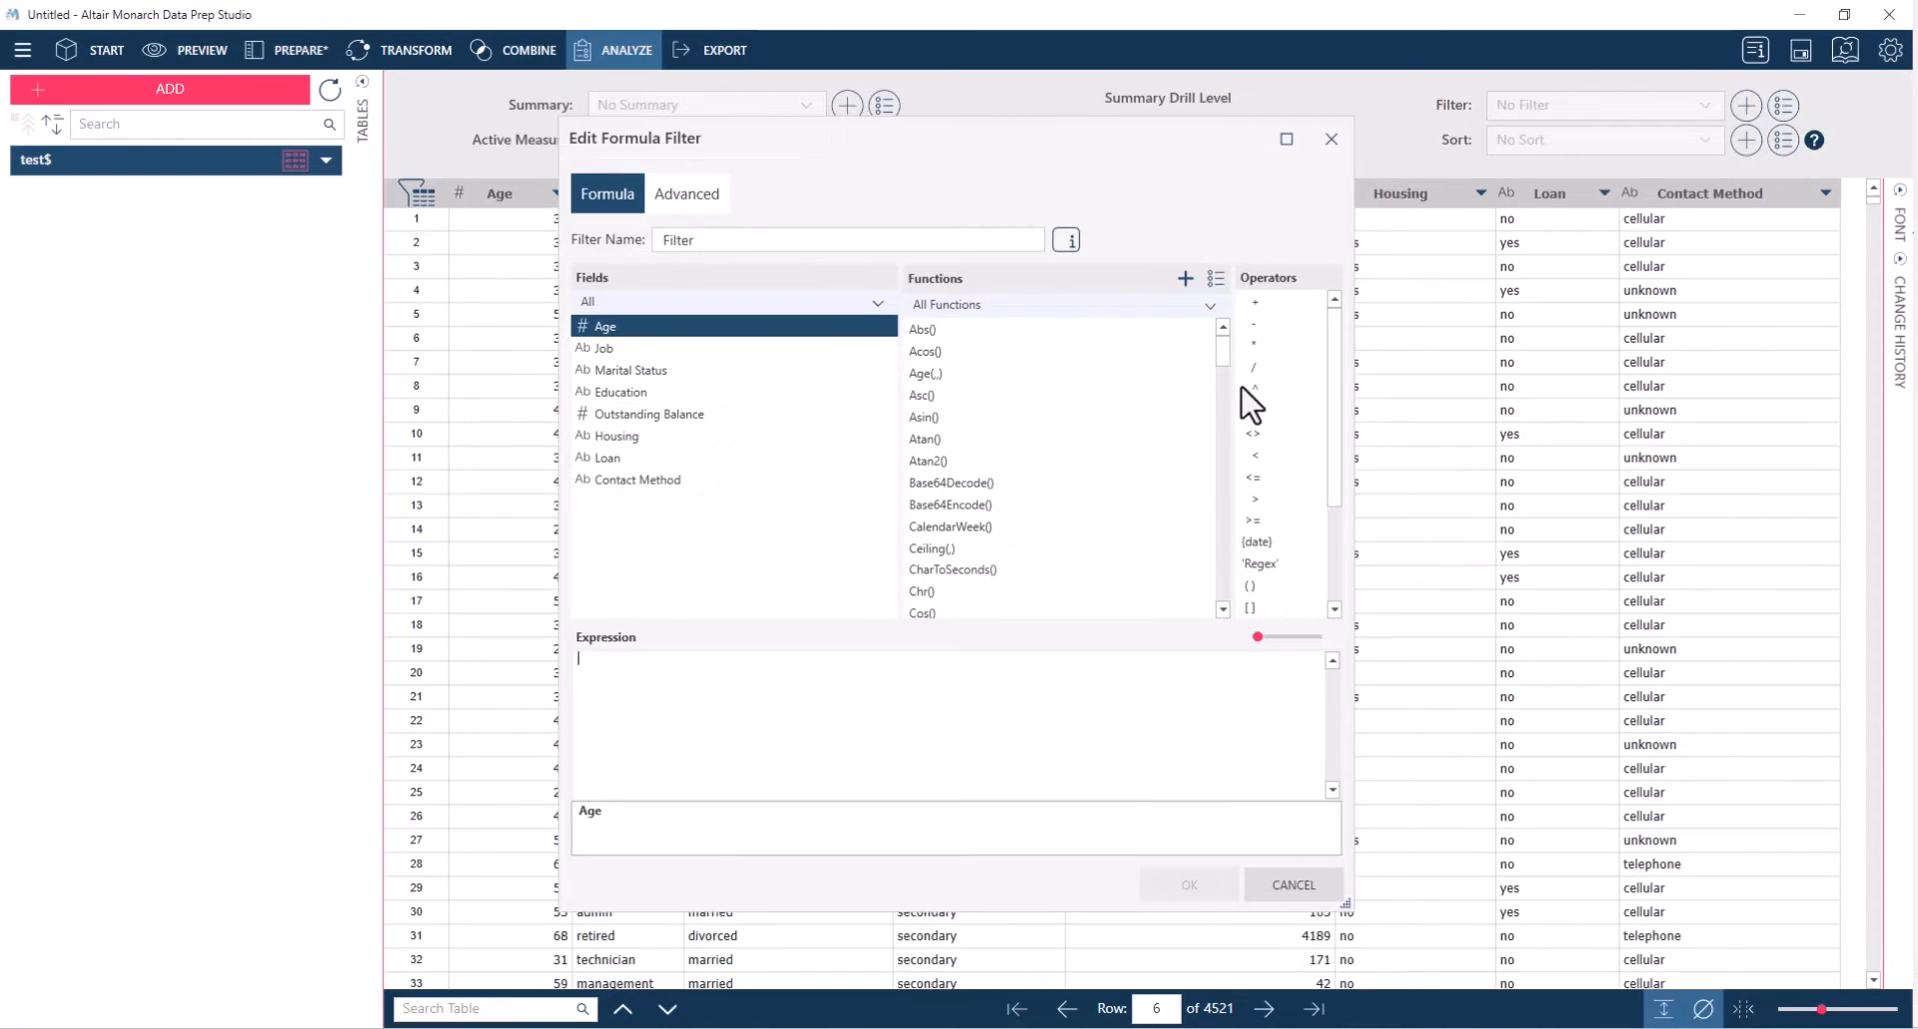
pyautogui.click(722, 240)
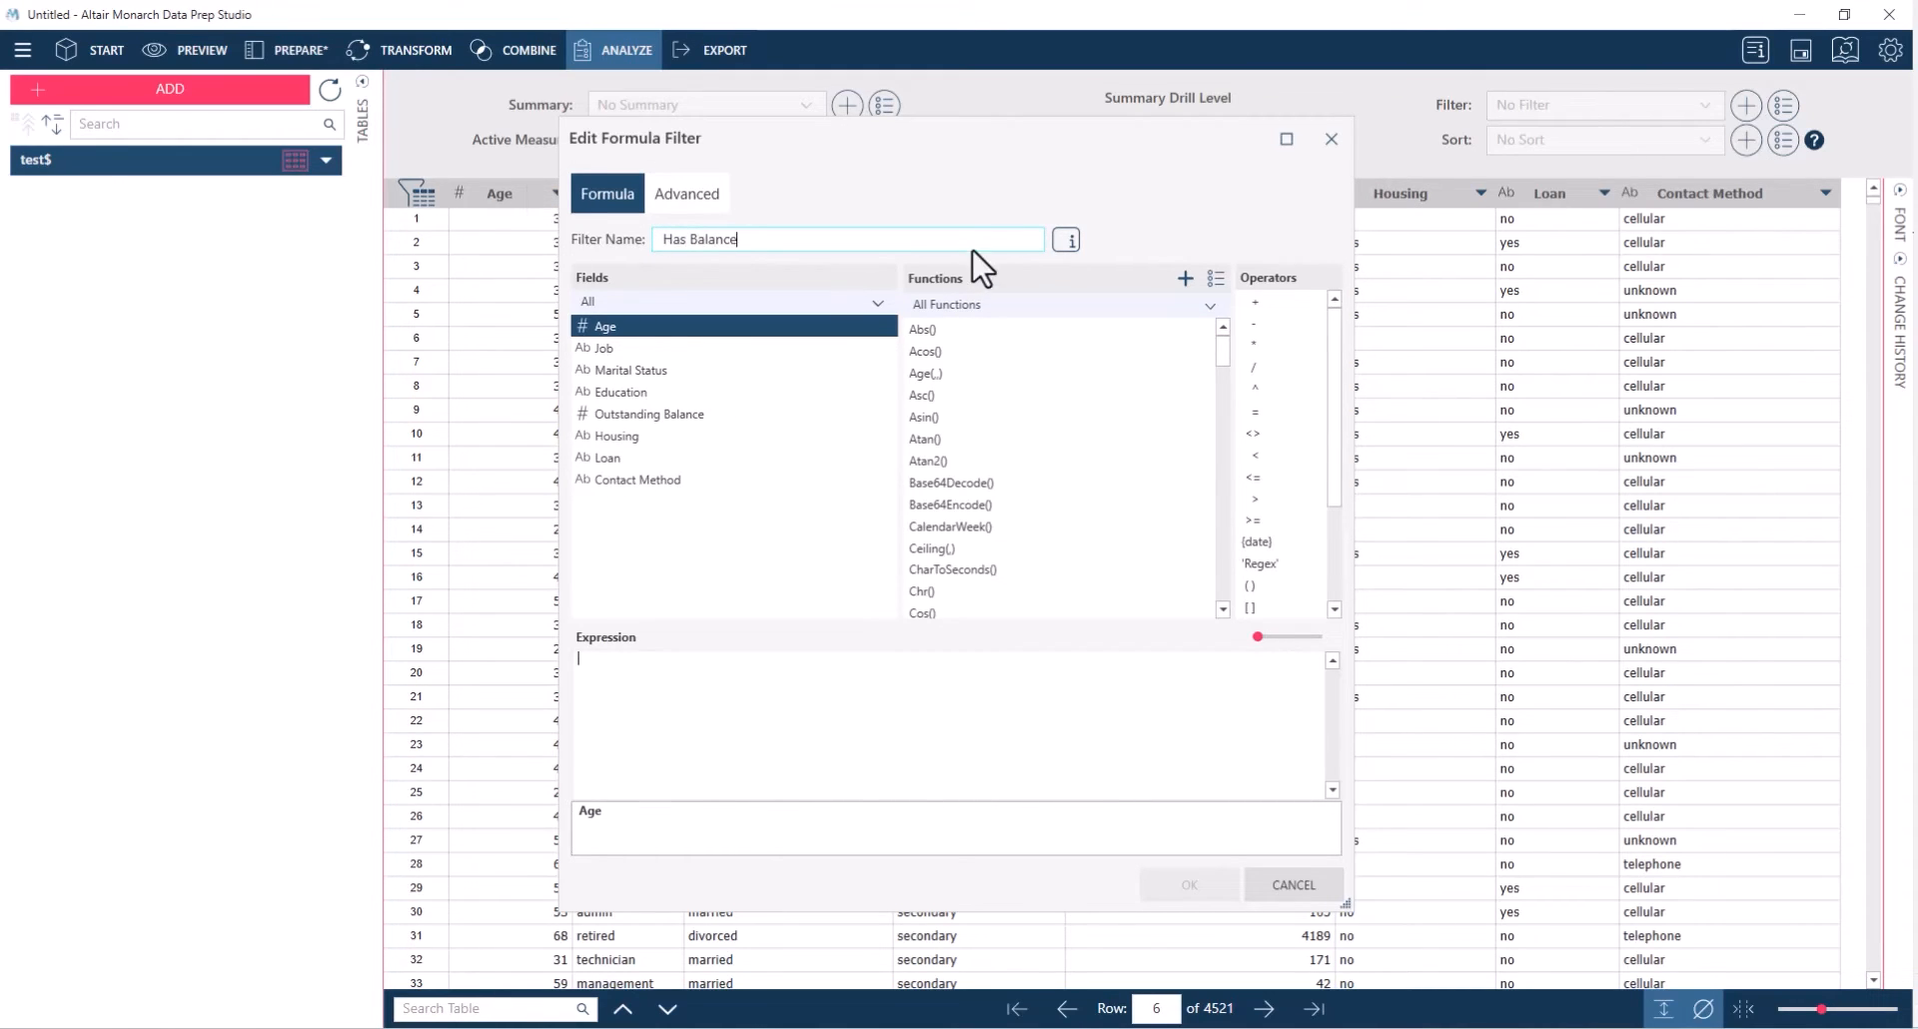
# Build the filter expression ZeroIfNull([Outstanding Balance])>0 from the function, field and operator
pyautogui.click(613, 414)
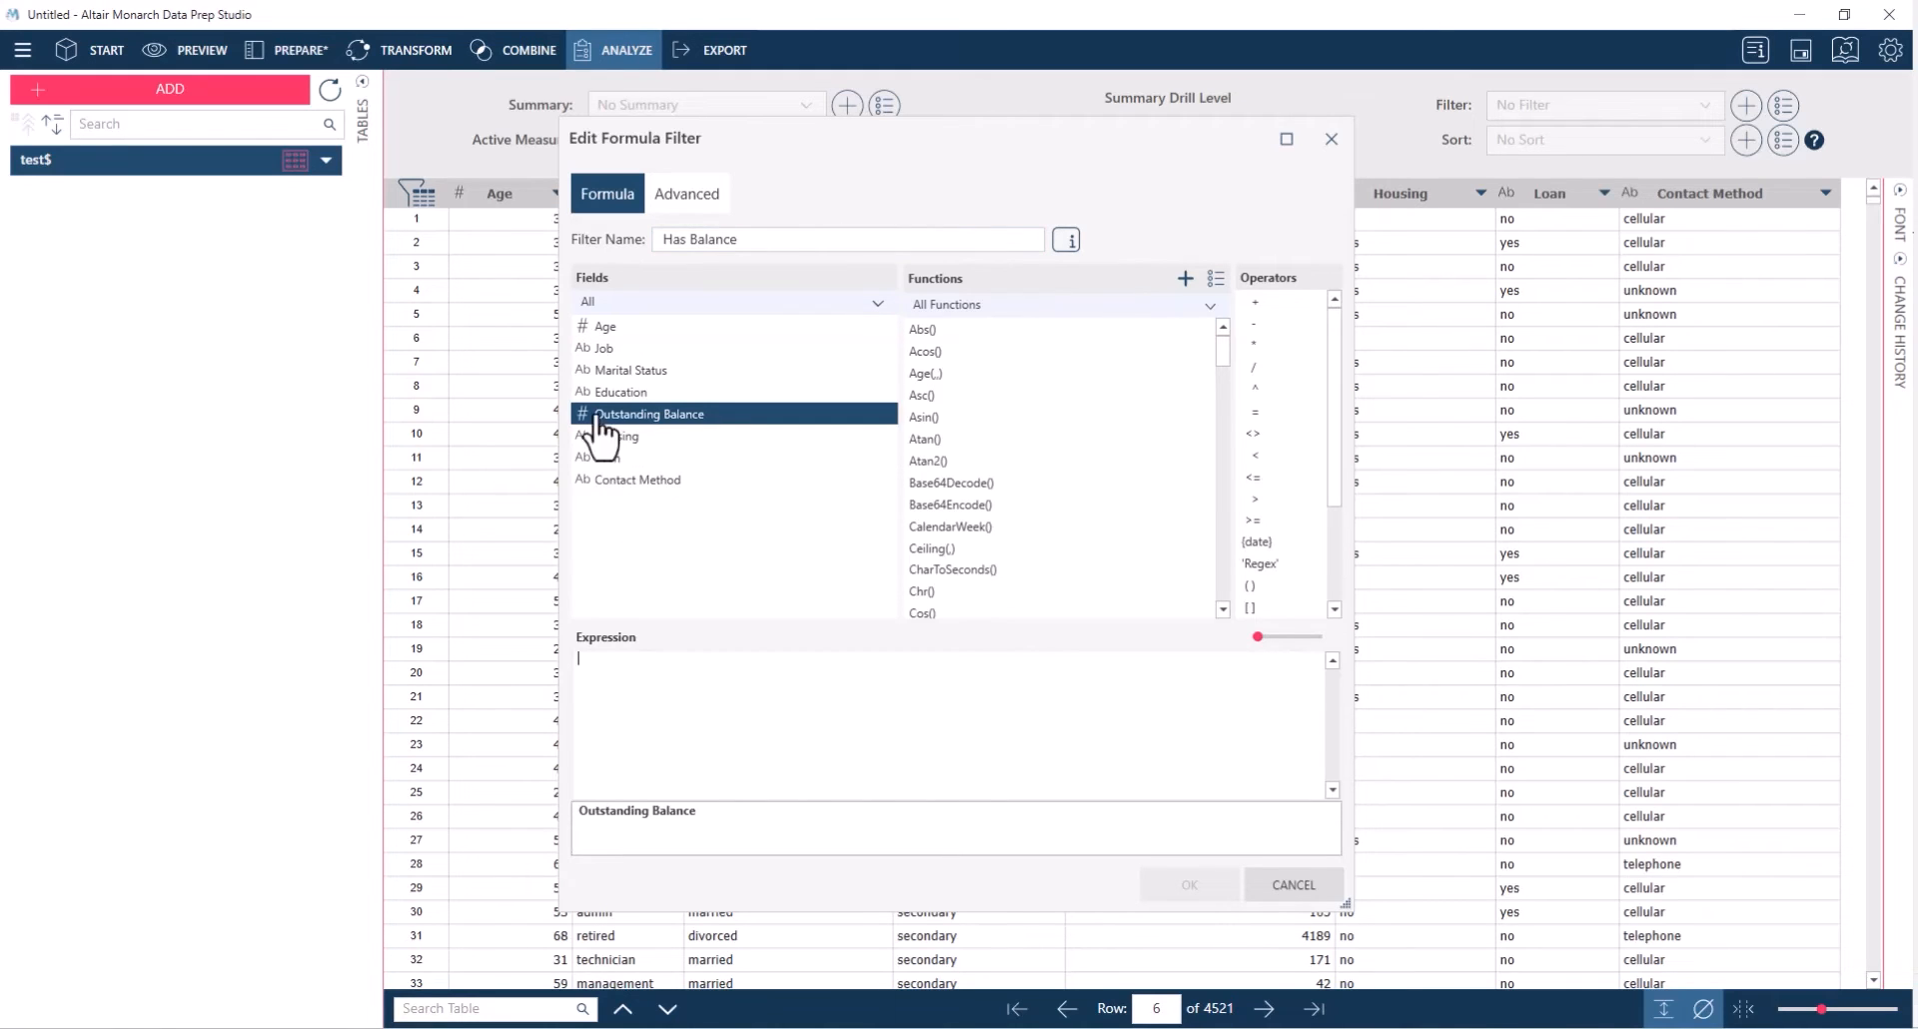
pyautogui.moveTo(1222, 354); pyautogui.dragTo(1229, 588)
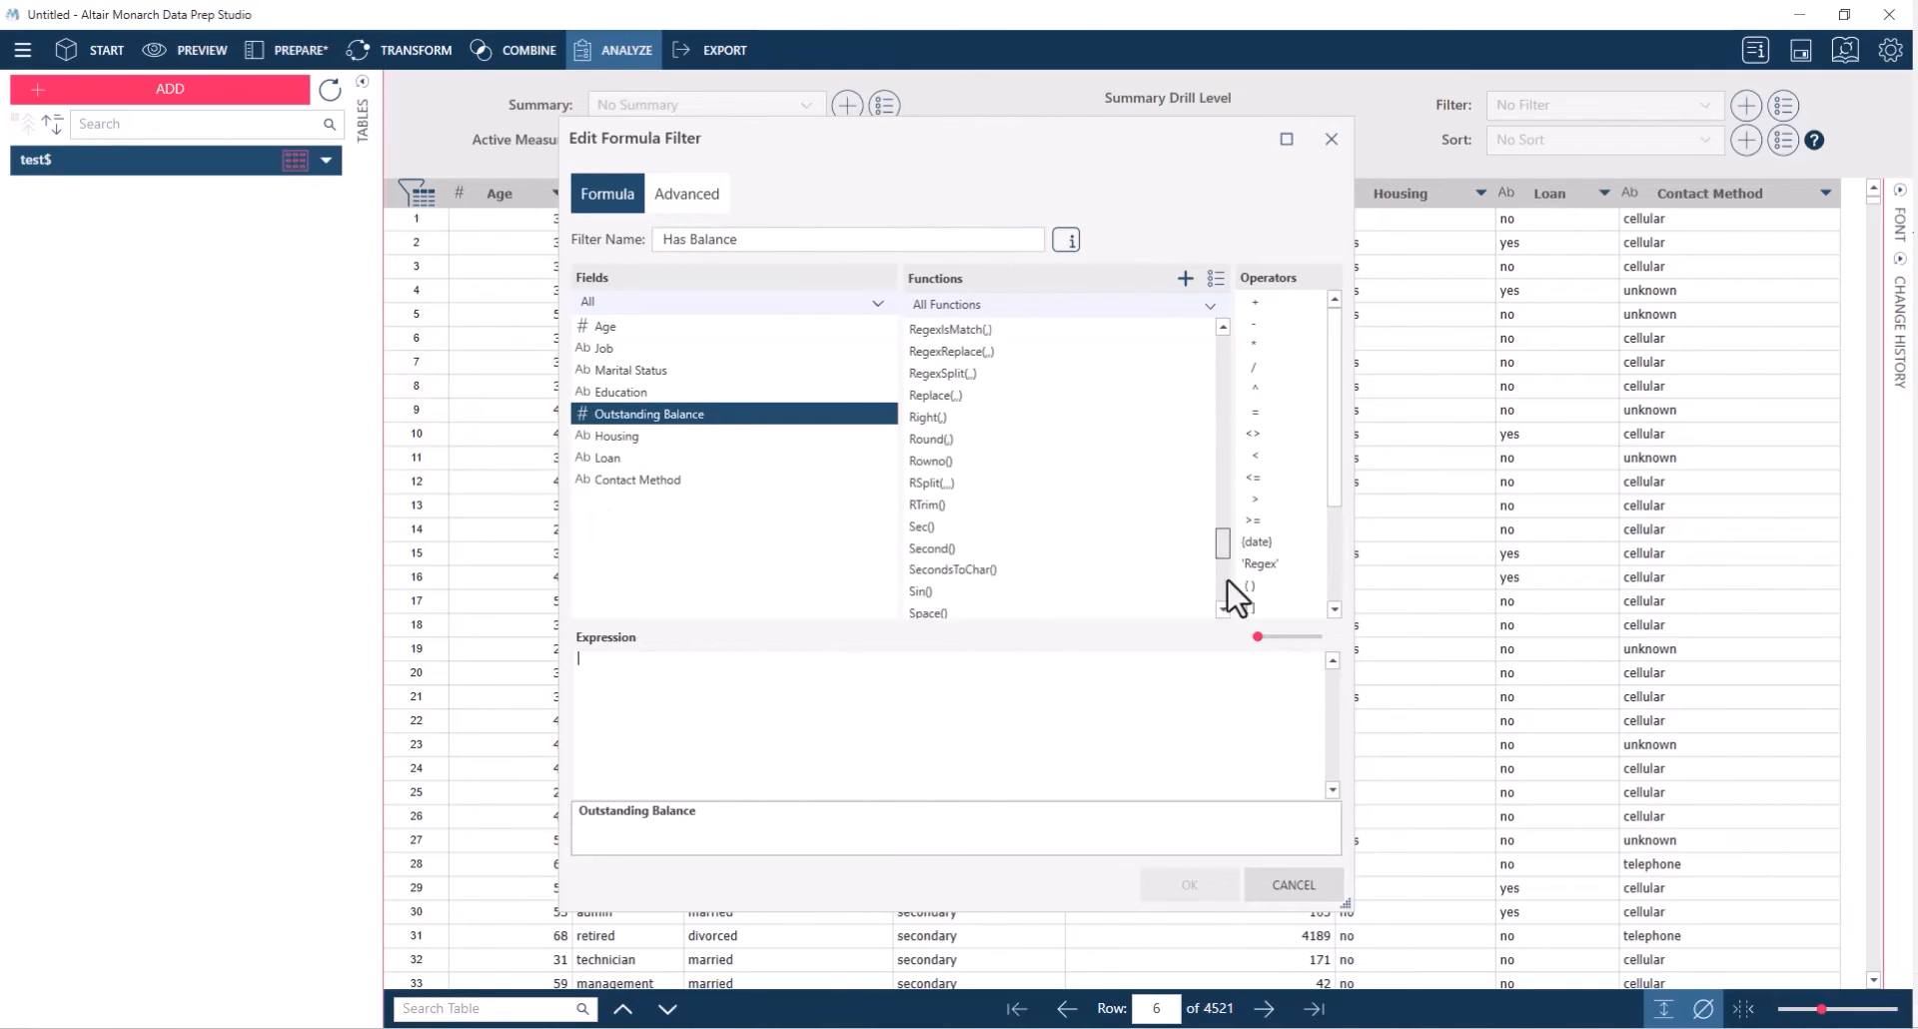
pyautogui.click(947, 593)
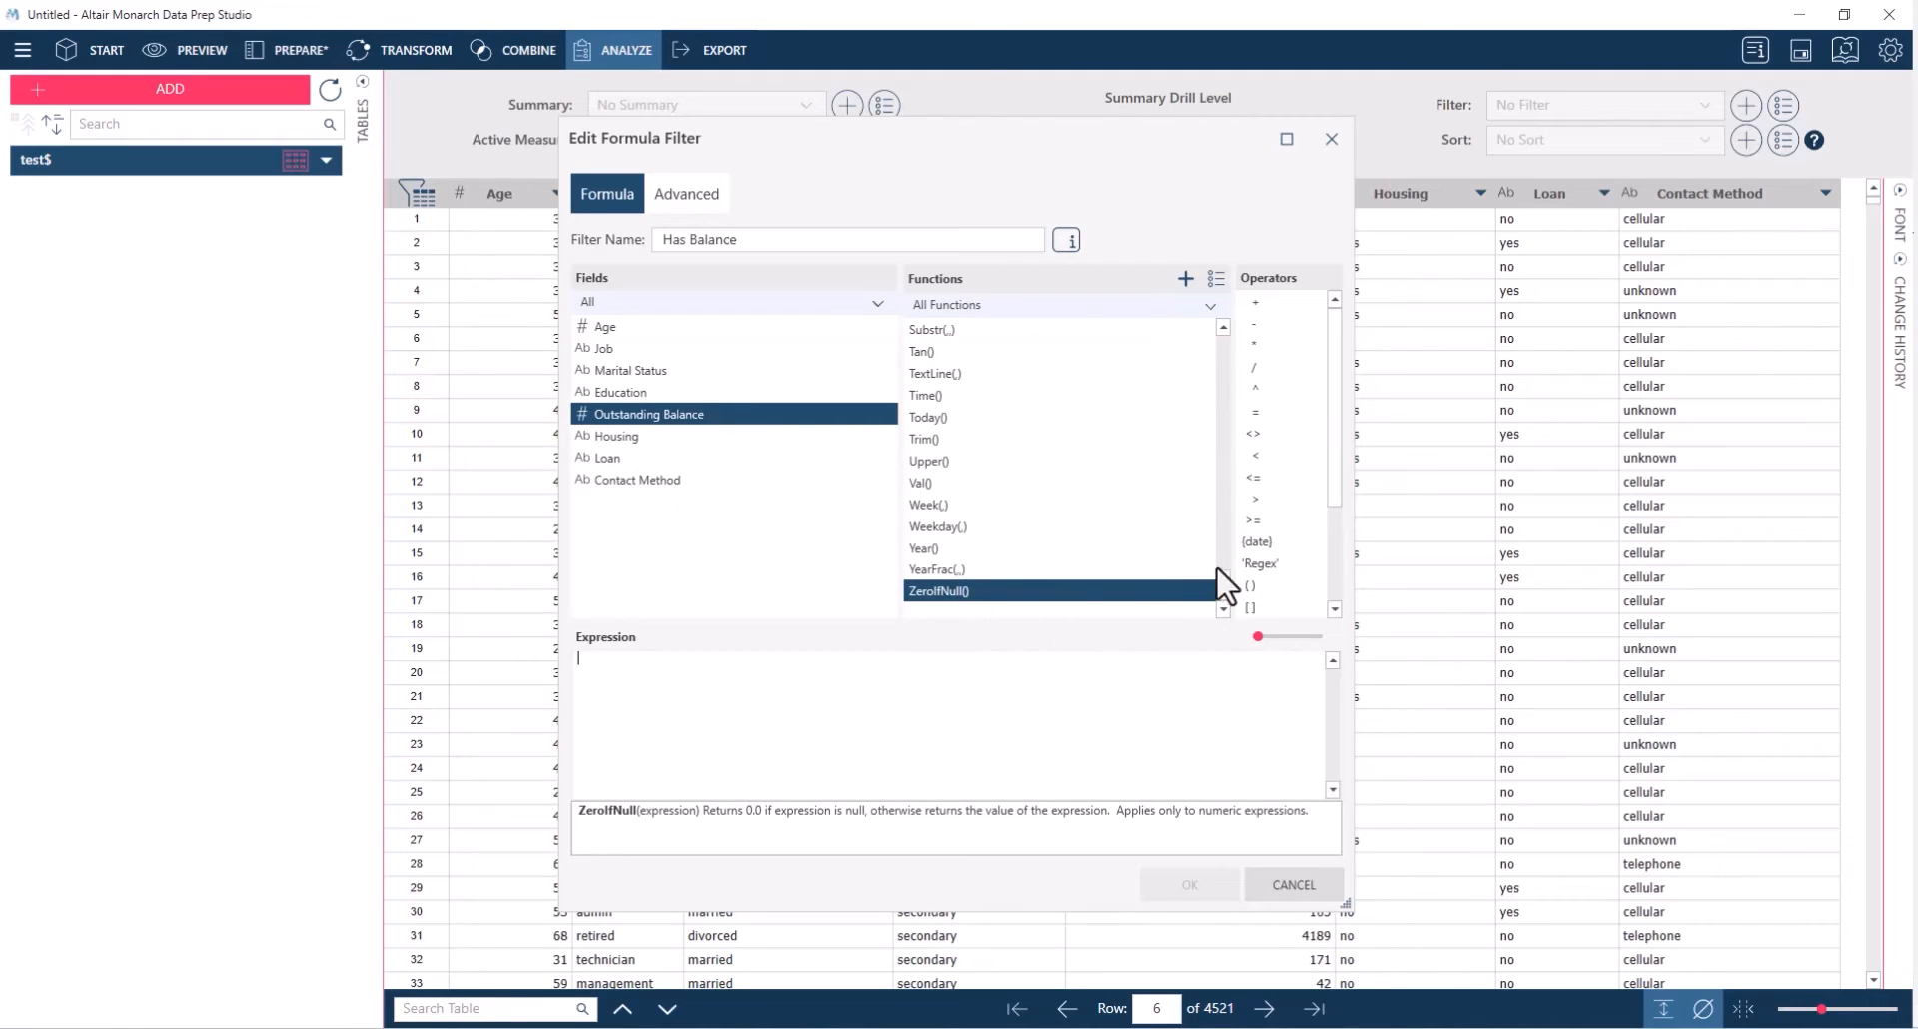
pyautogui.click(1260, 499)
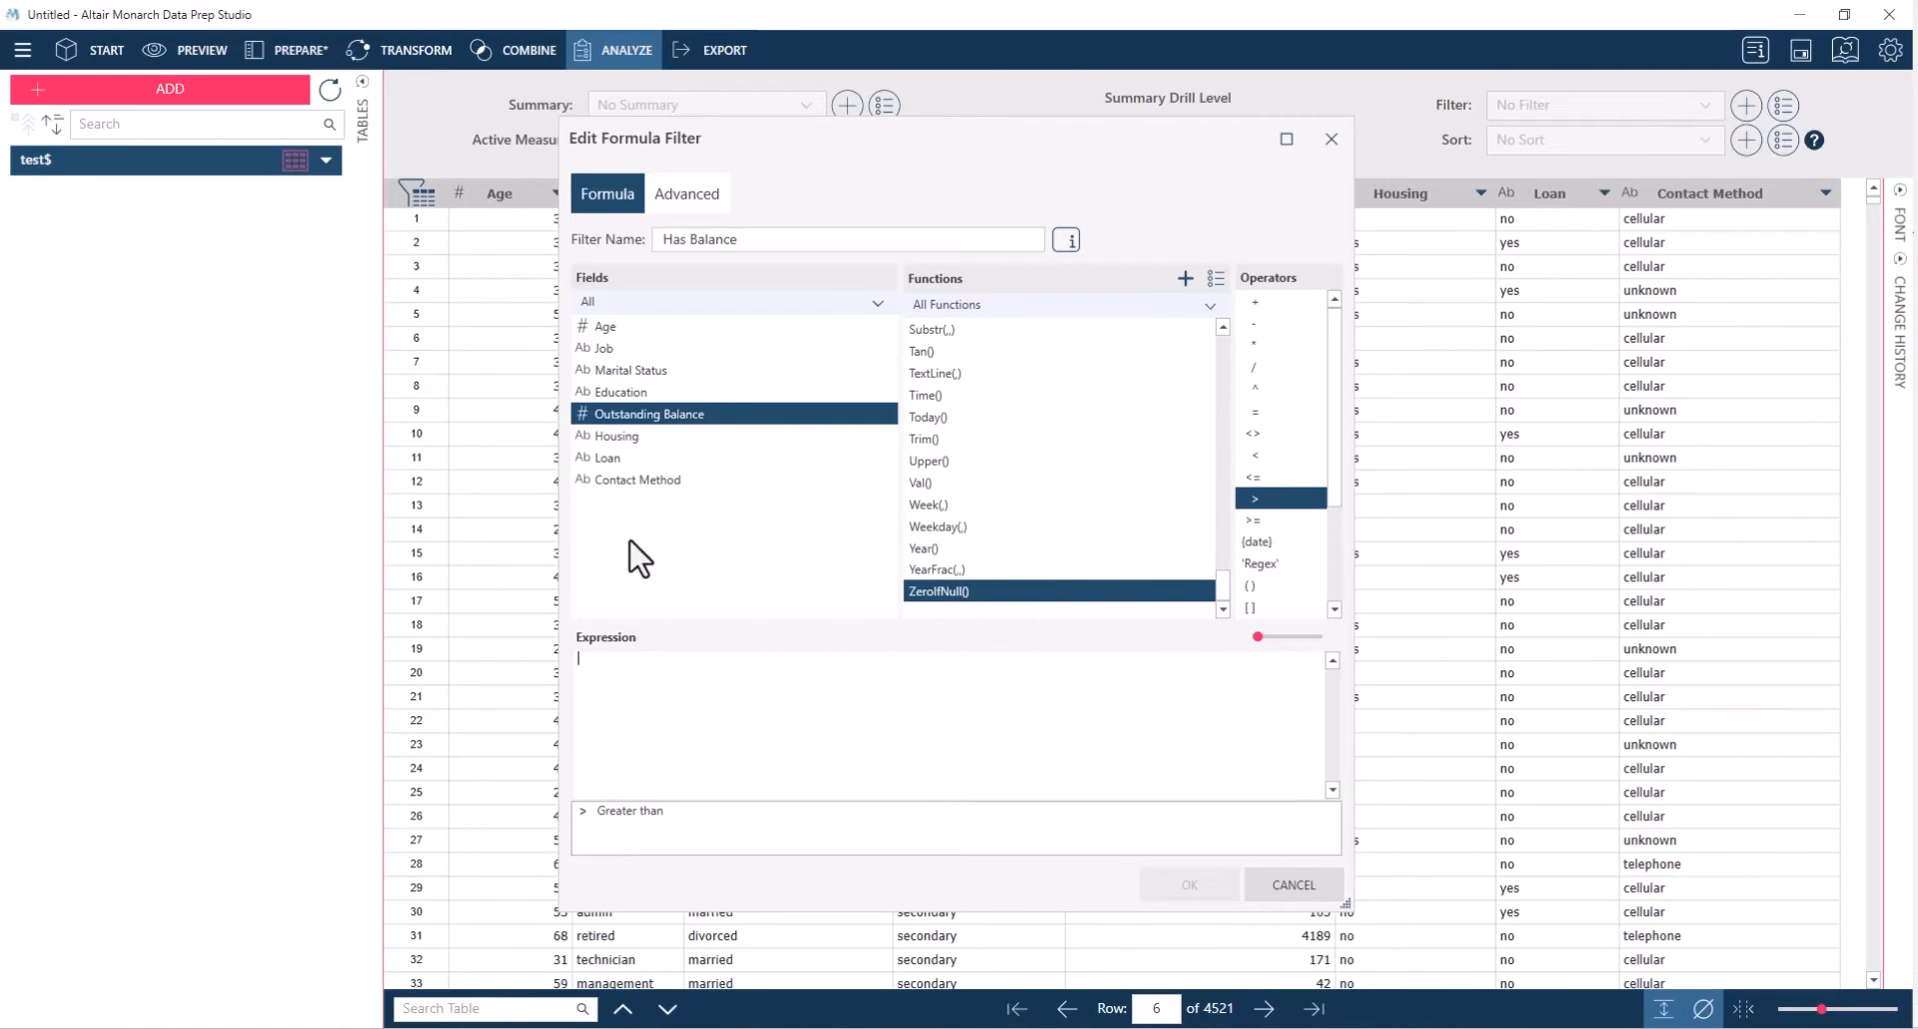
pyautogui.doubleClick(939, 592)
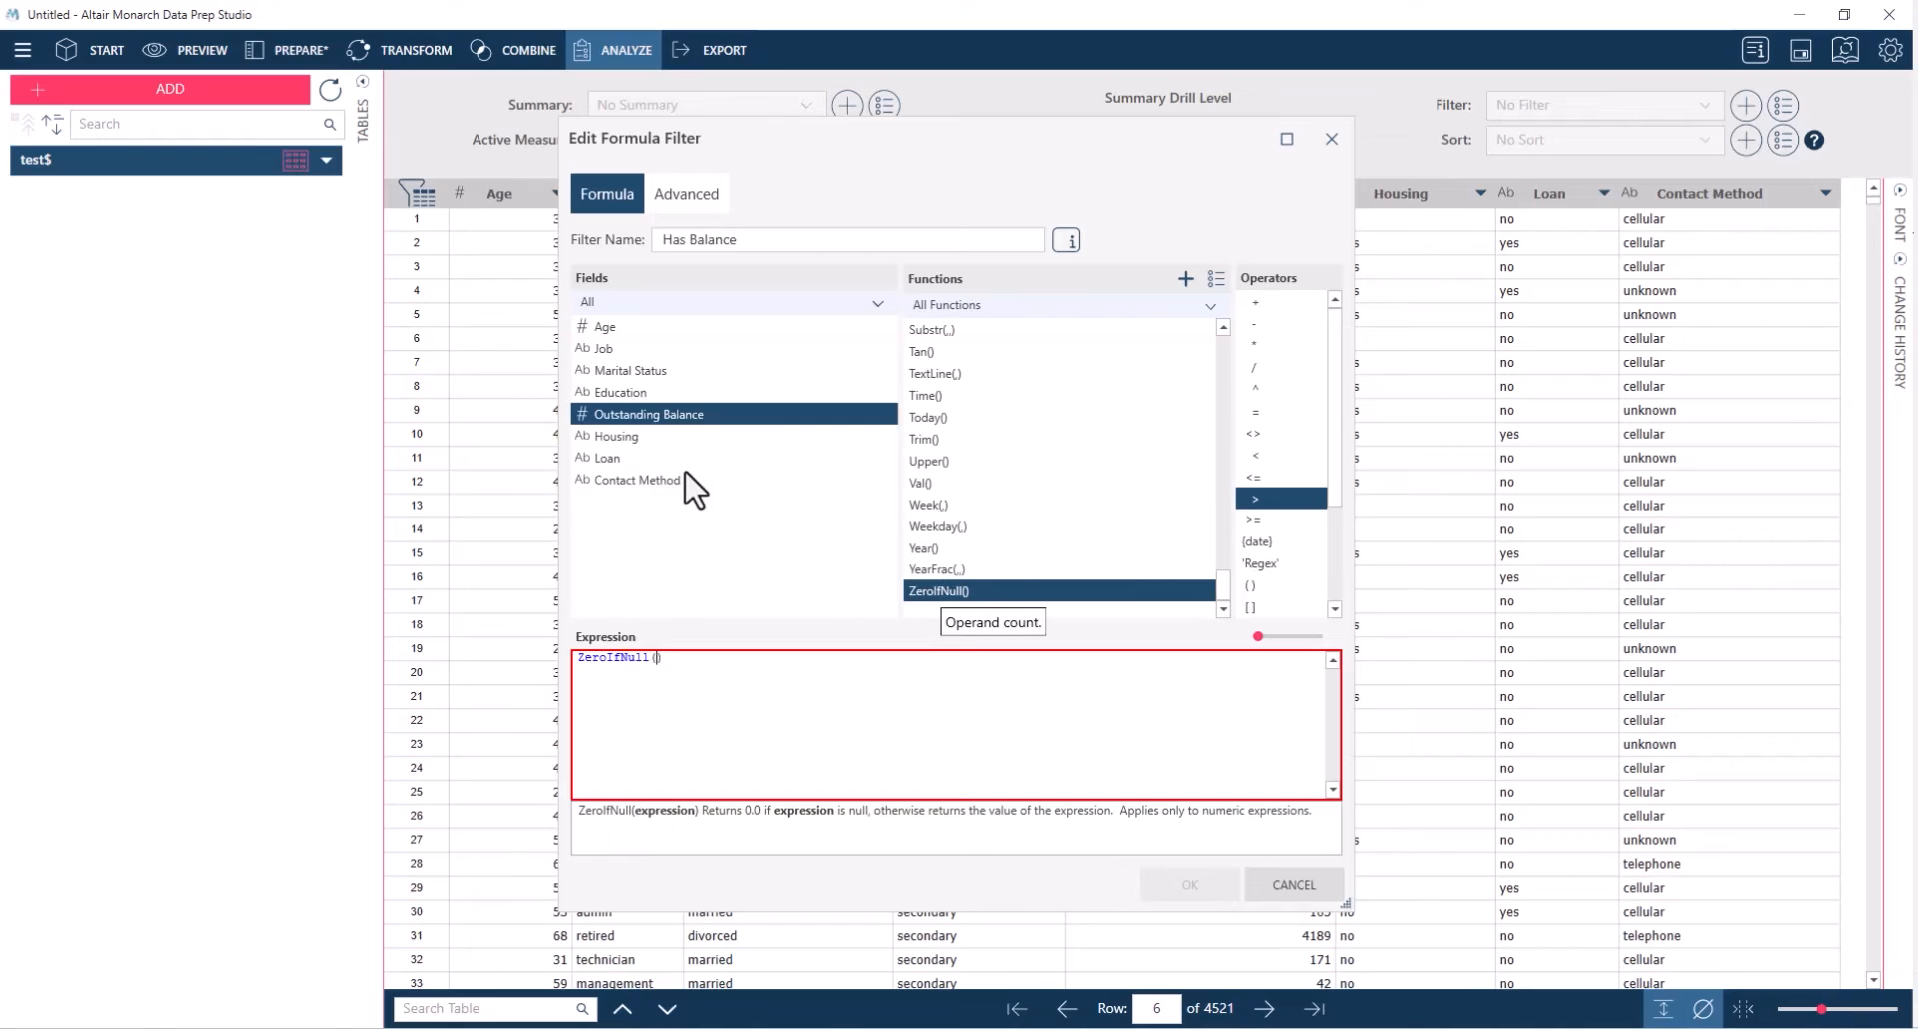
pyautogui.doubleClick(669, 417)
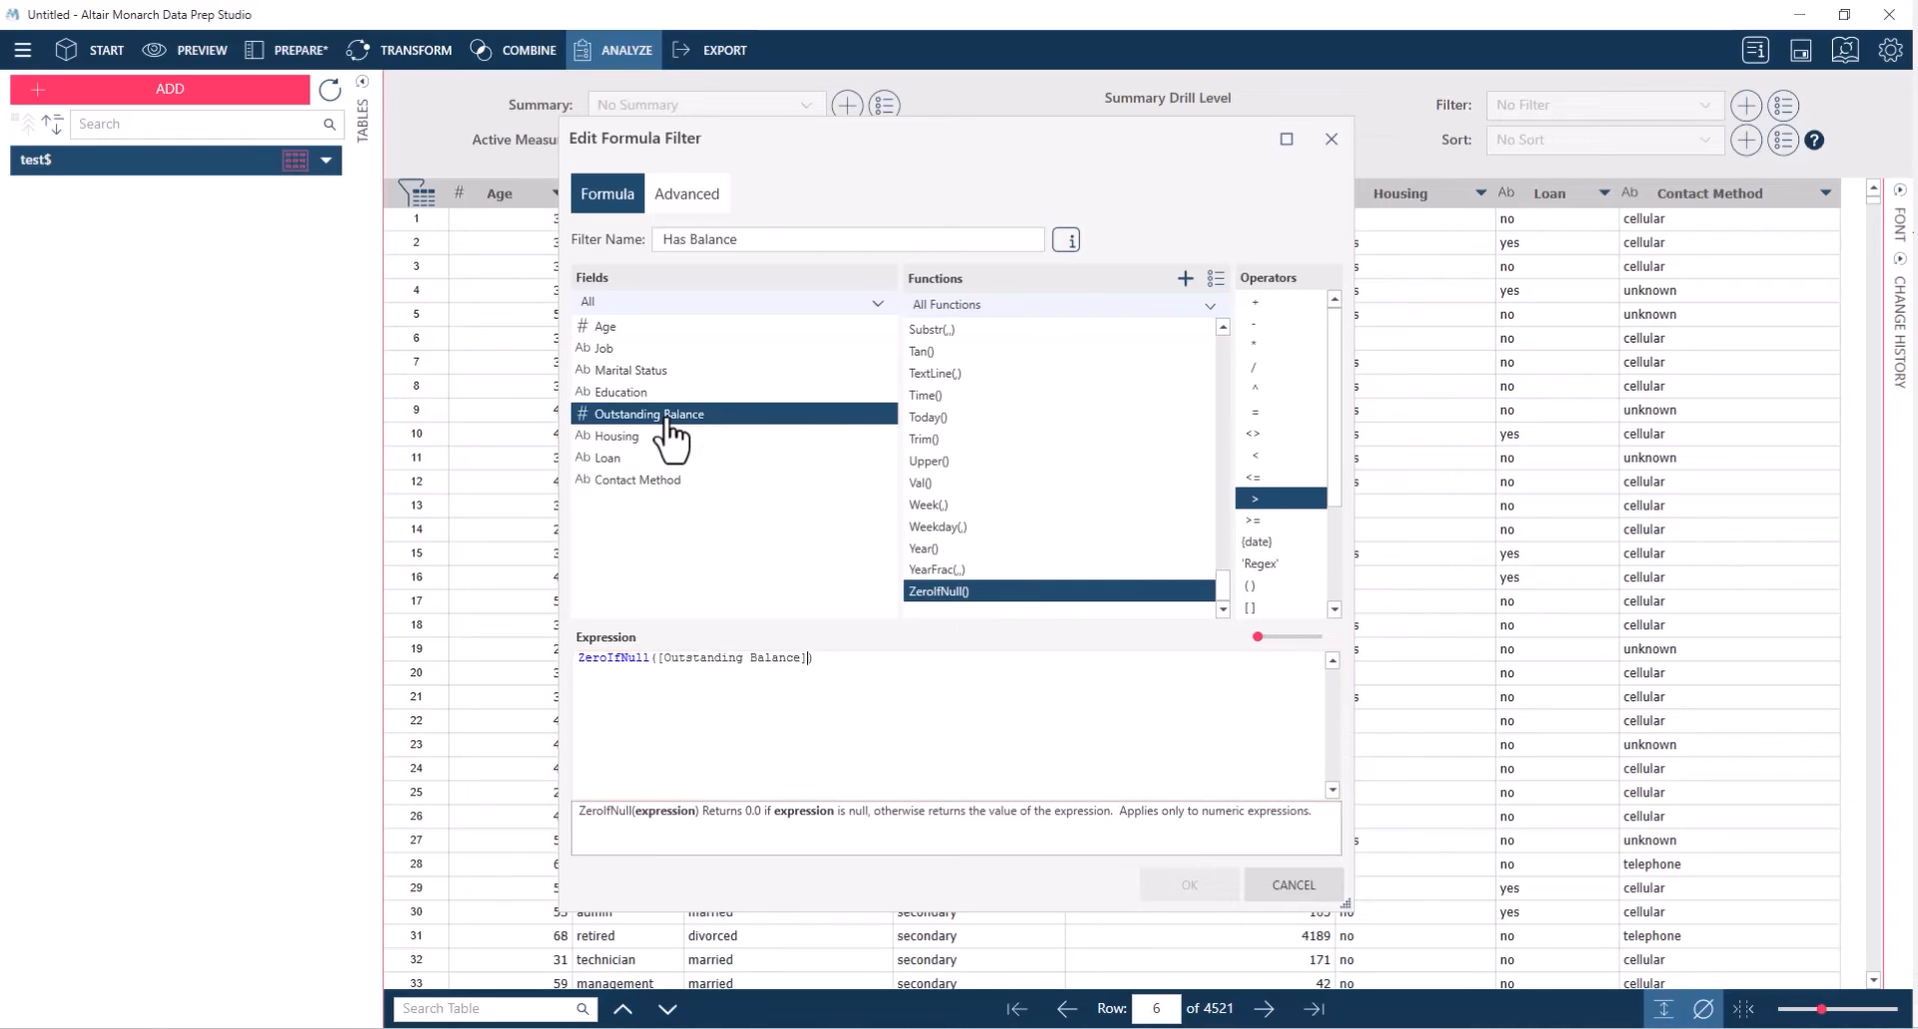
pyautogui.click(871, 659)
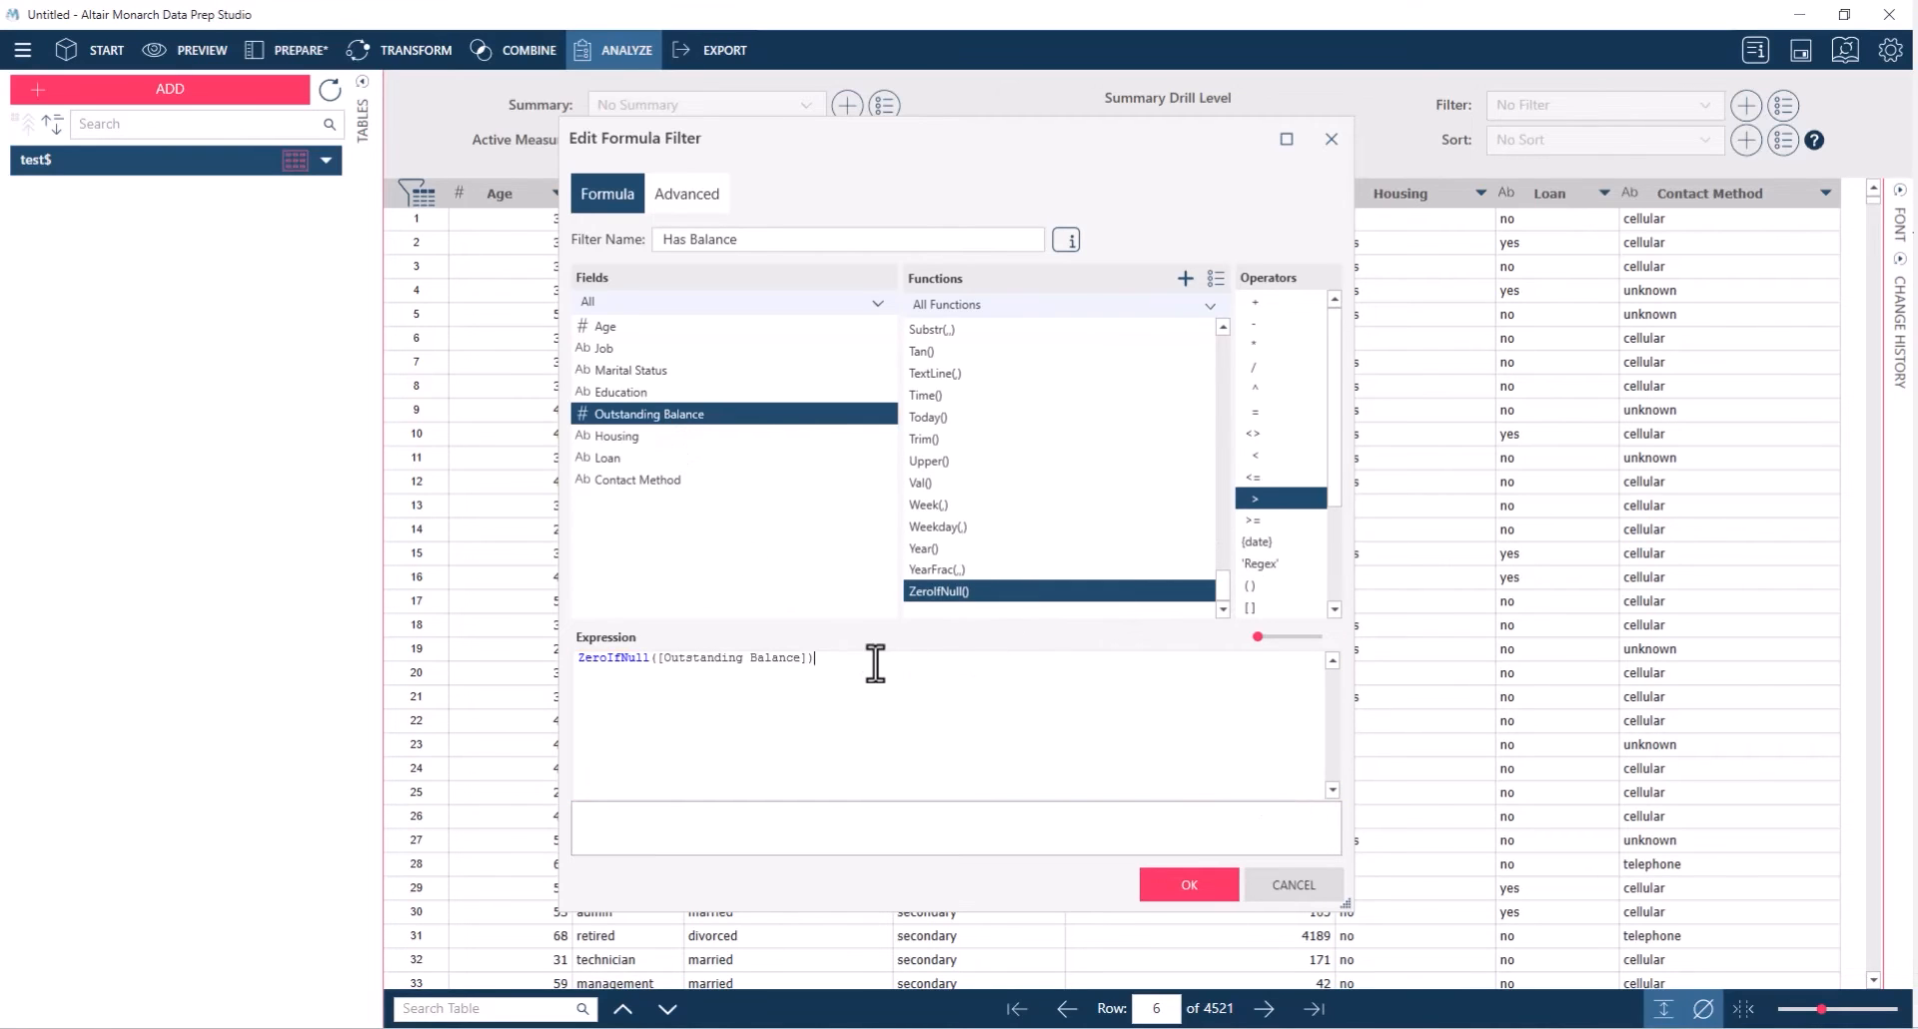
pyautogui.doubleClick(1255, 499)
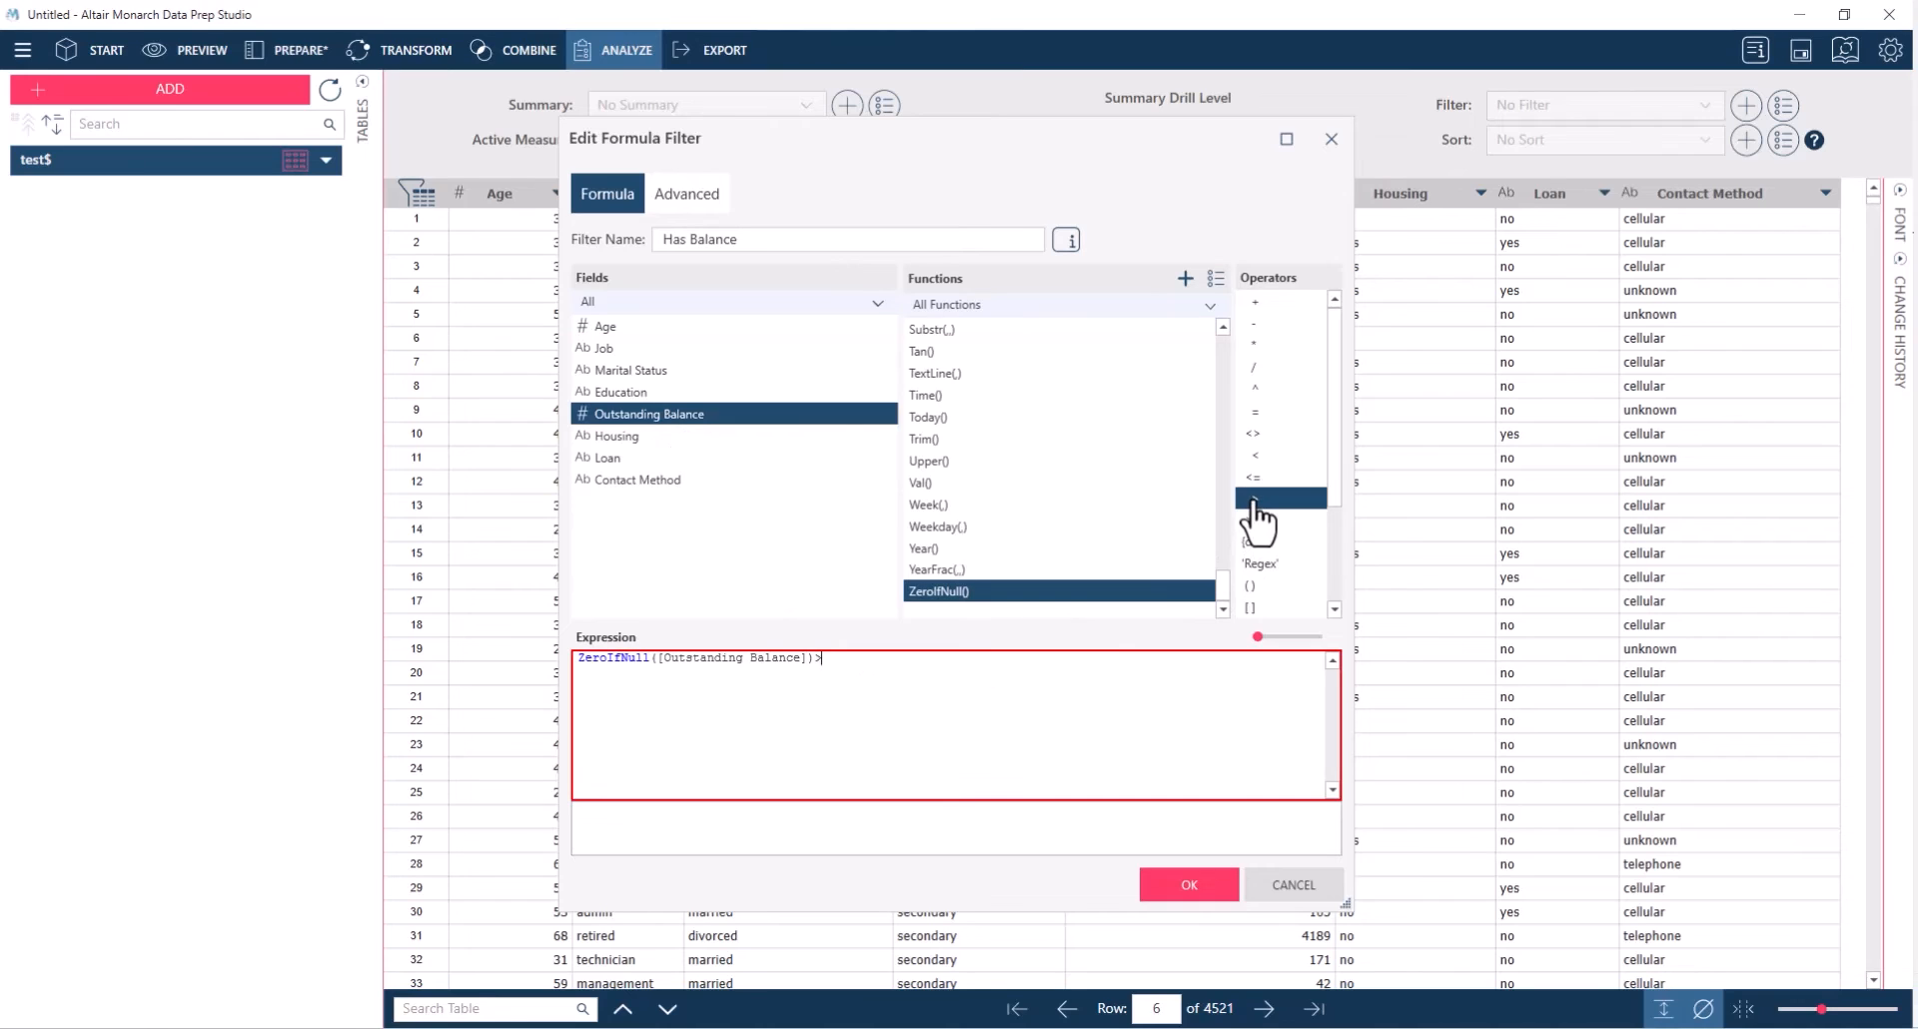
pyautogui.write('0')
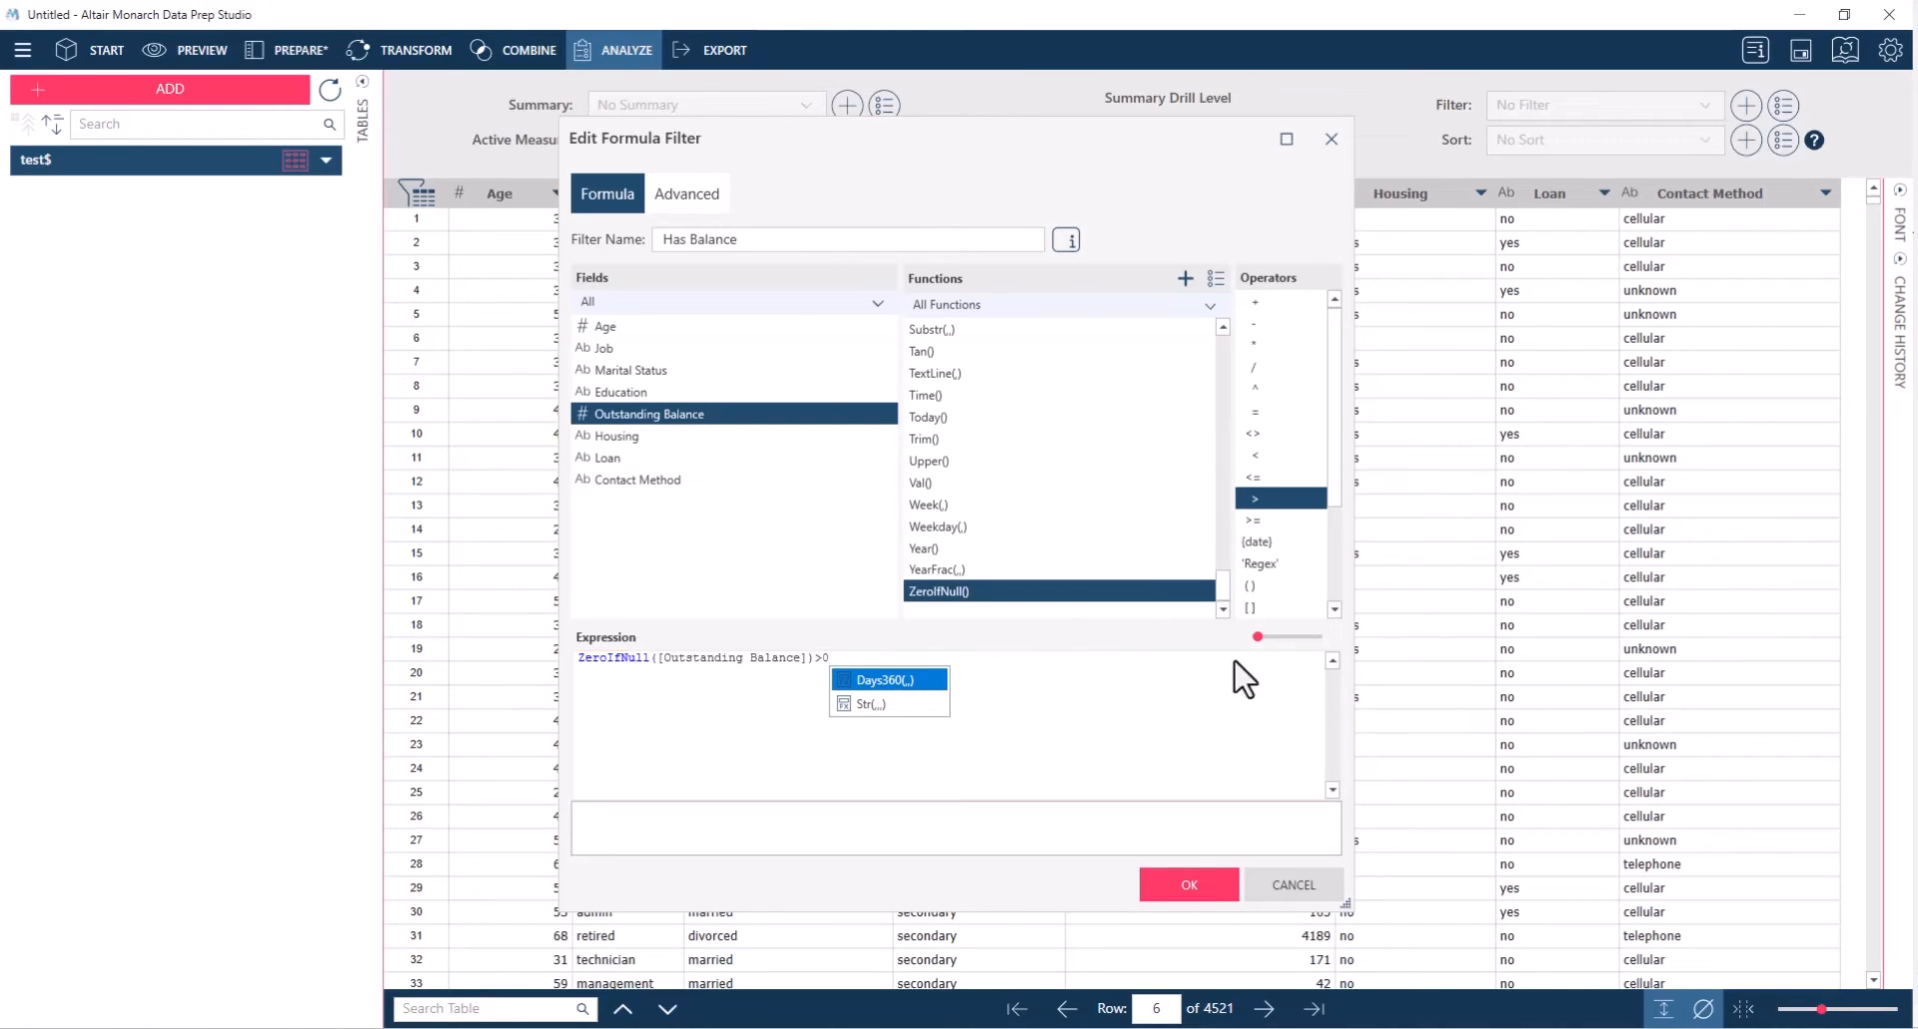
# Enlarge the expression text for review and save the Has Balance formula filter
pyautogui.moveTo(1258, 637); pyautogui.dragTo(1289, 637)
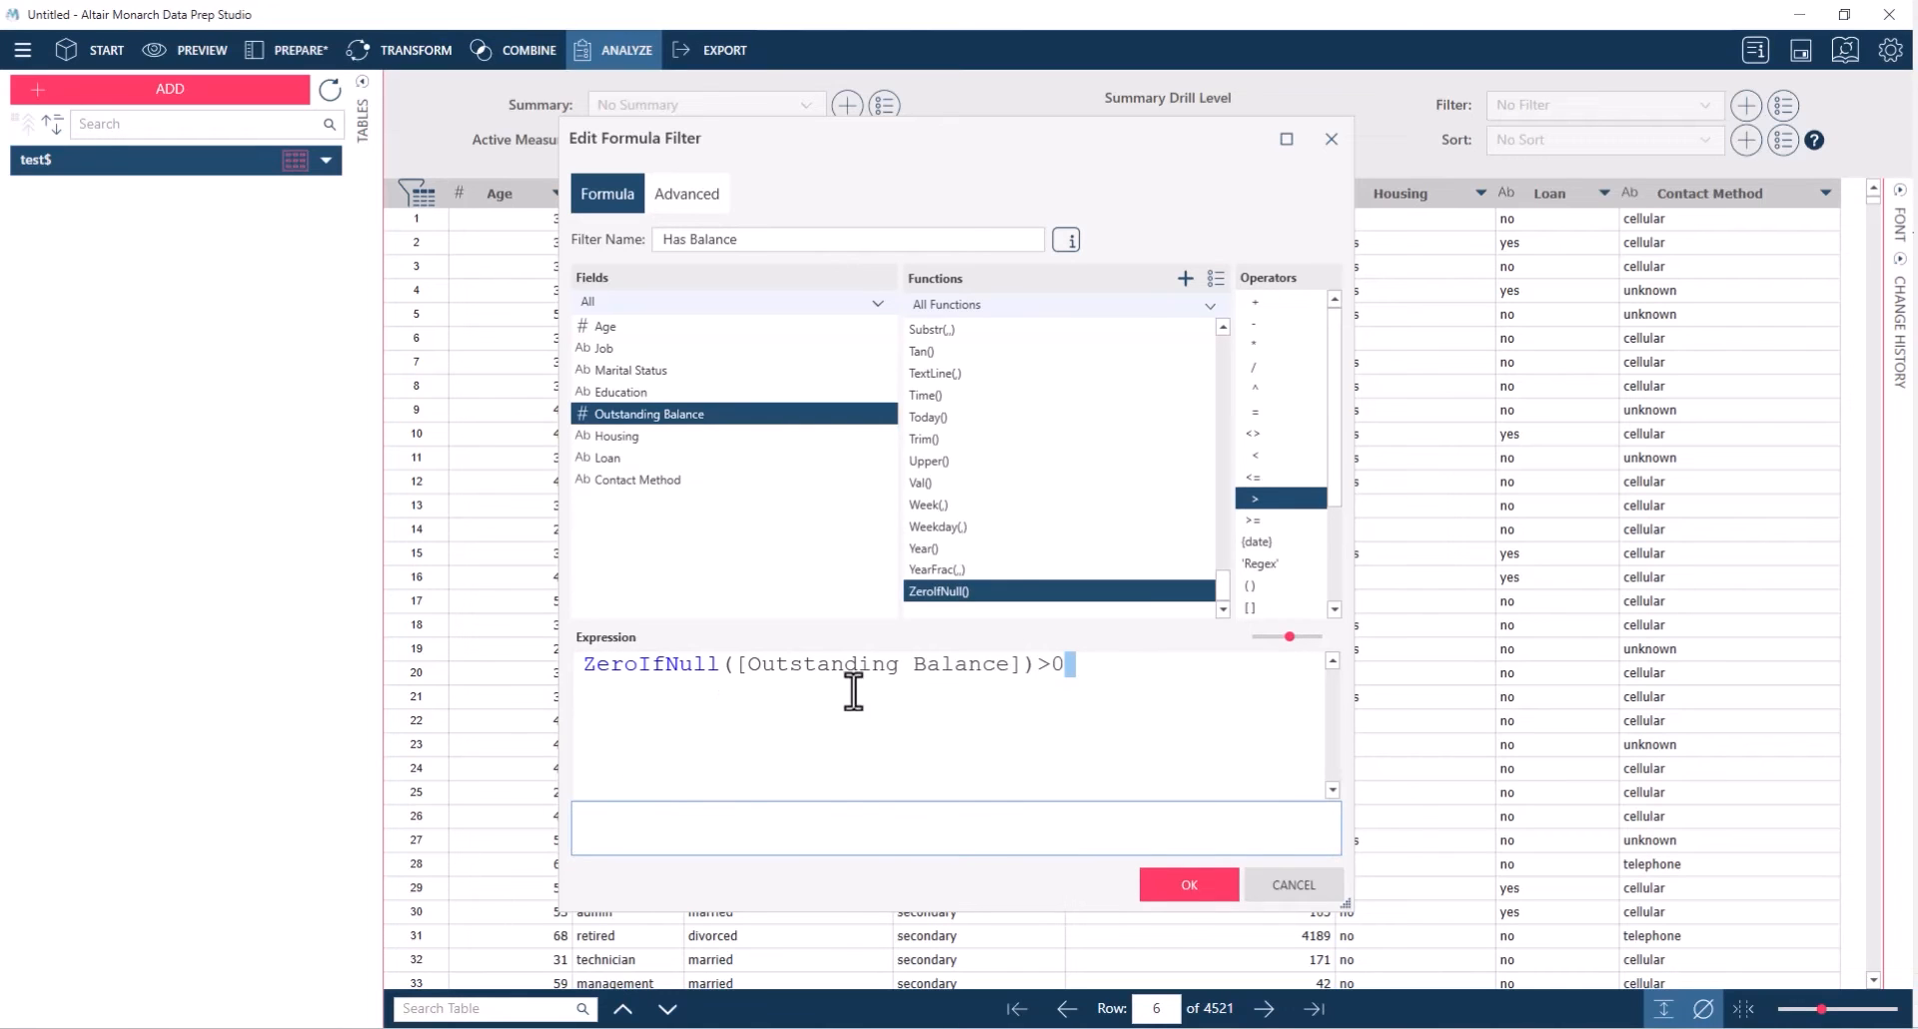
pyautogui.moveTo(1088, 673); pyautogui.dragTo(571, 697)
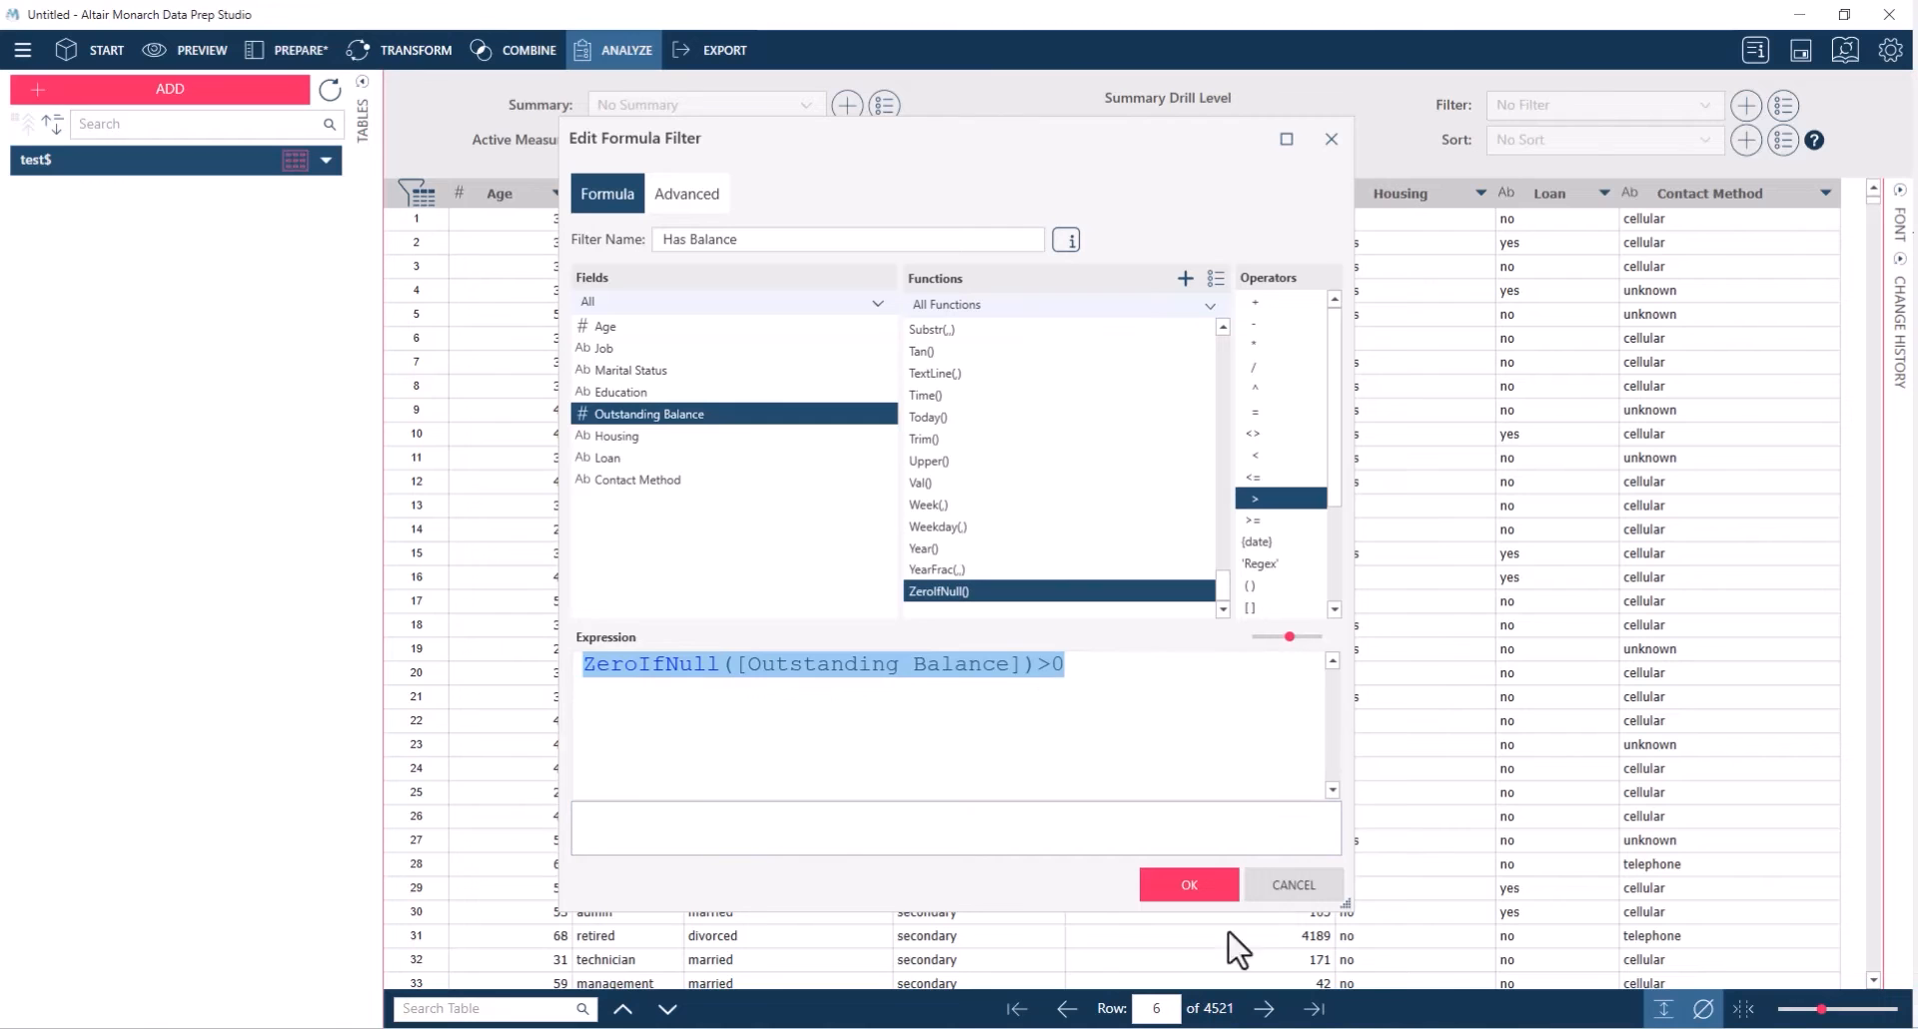
pyautogui.moveTo(1211, 784); pyautogui.dragTo(1202, 826)
pyautogui.click(1190, 884)
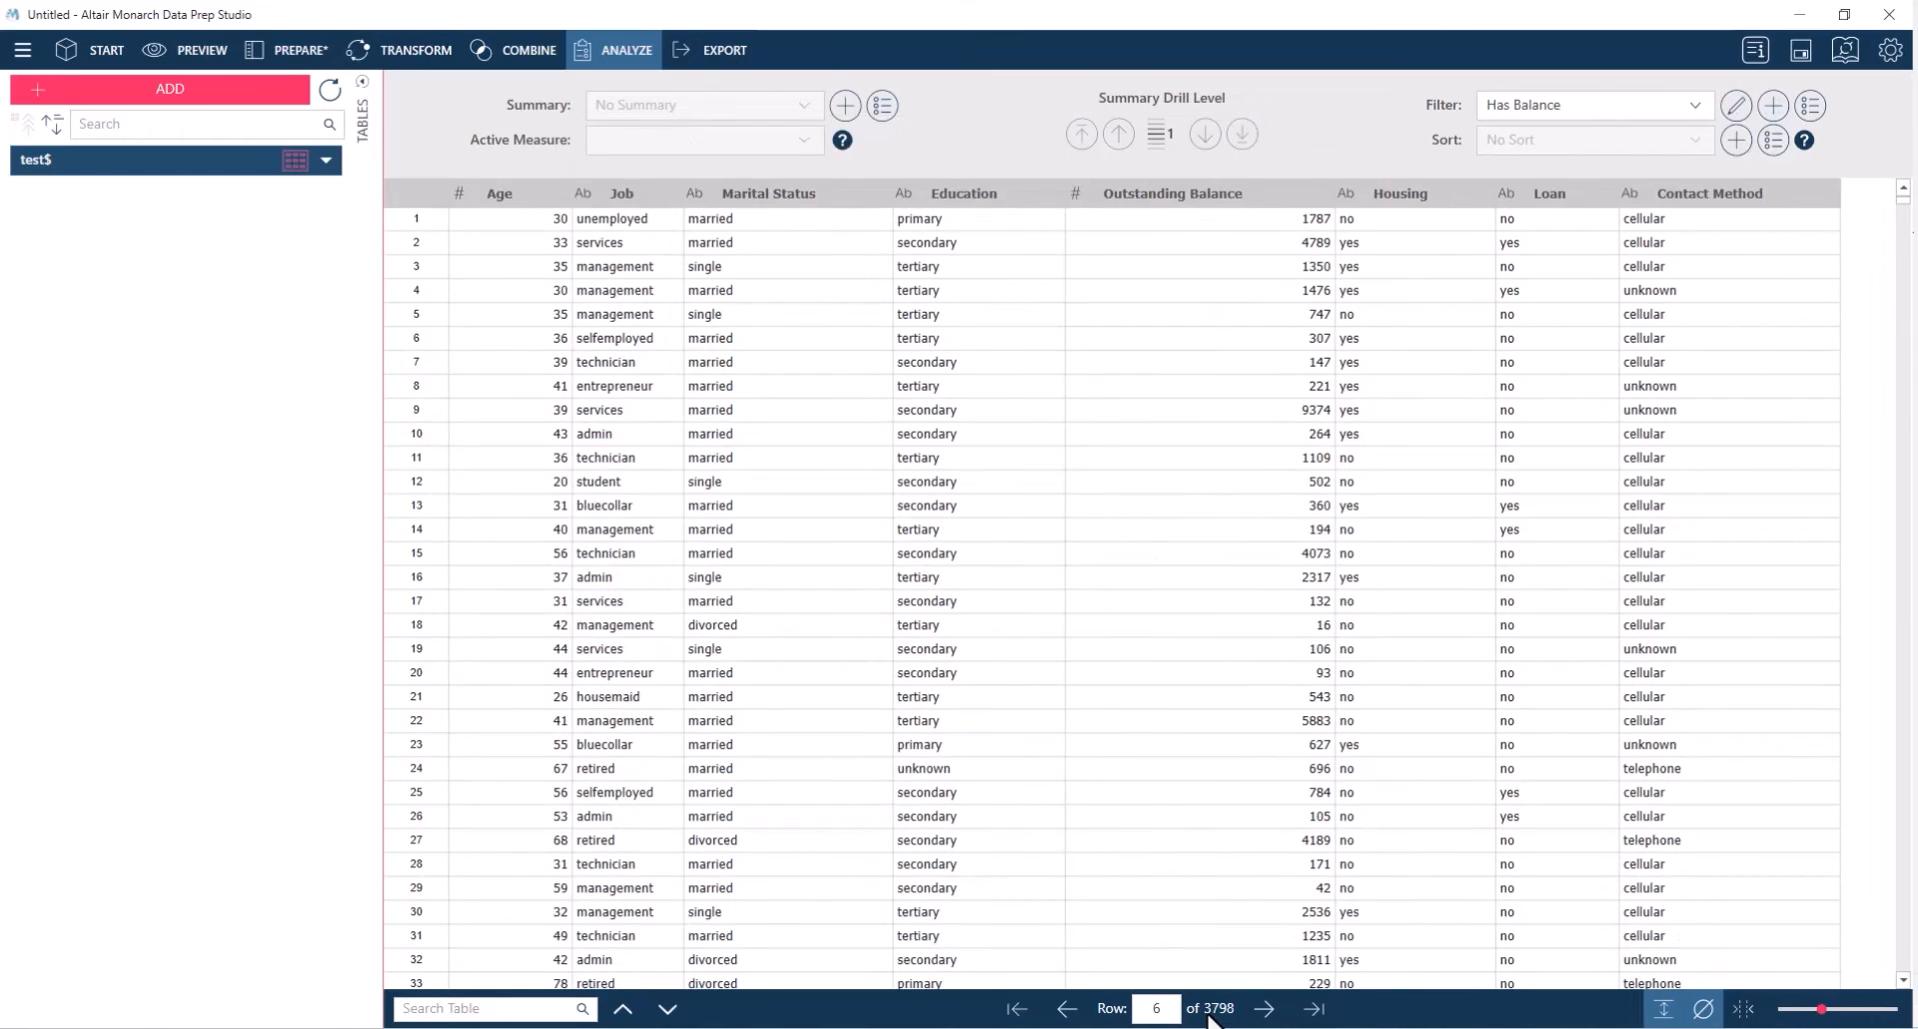
# Compare the table's row count with No Filter against the Has Balance filter, leaving Has Balance applied
pyautogui.click(1689, 108)
pyautogui.click(1649, 138)
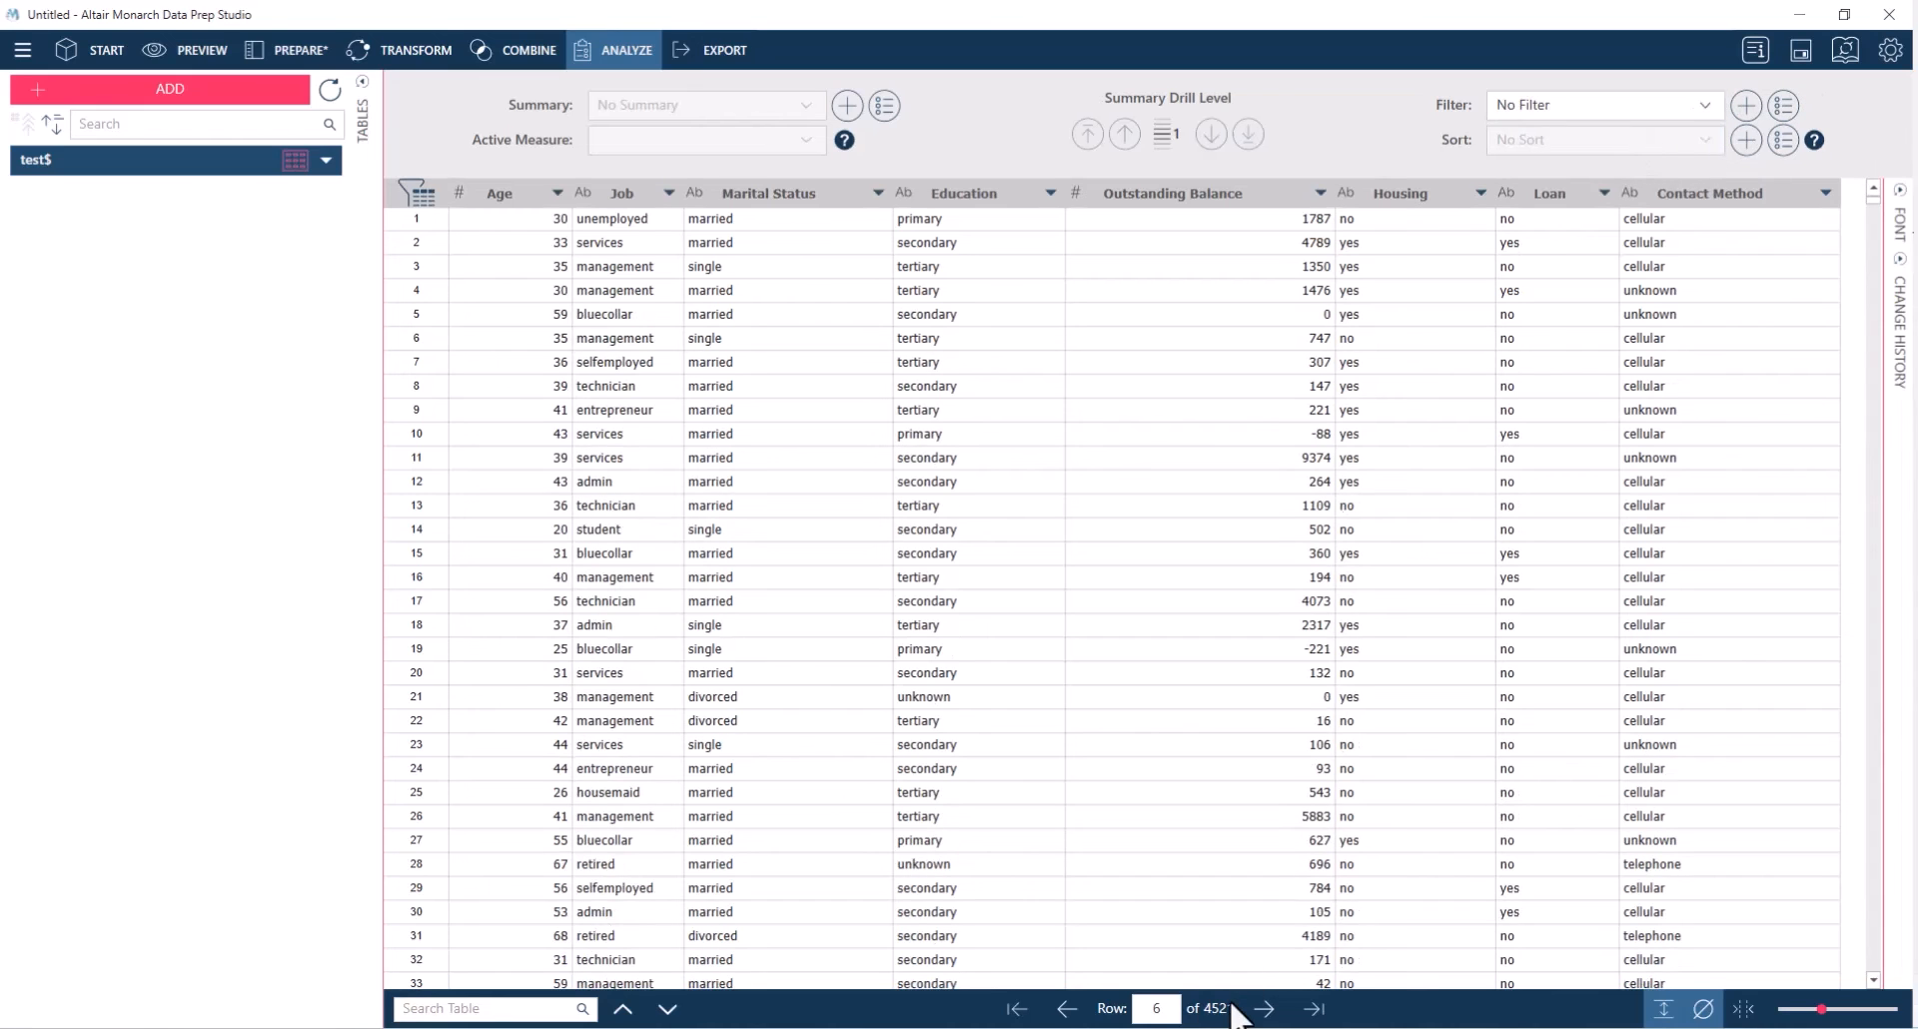
pyautogui.click(1623, 160)
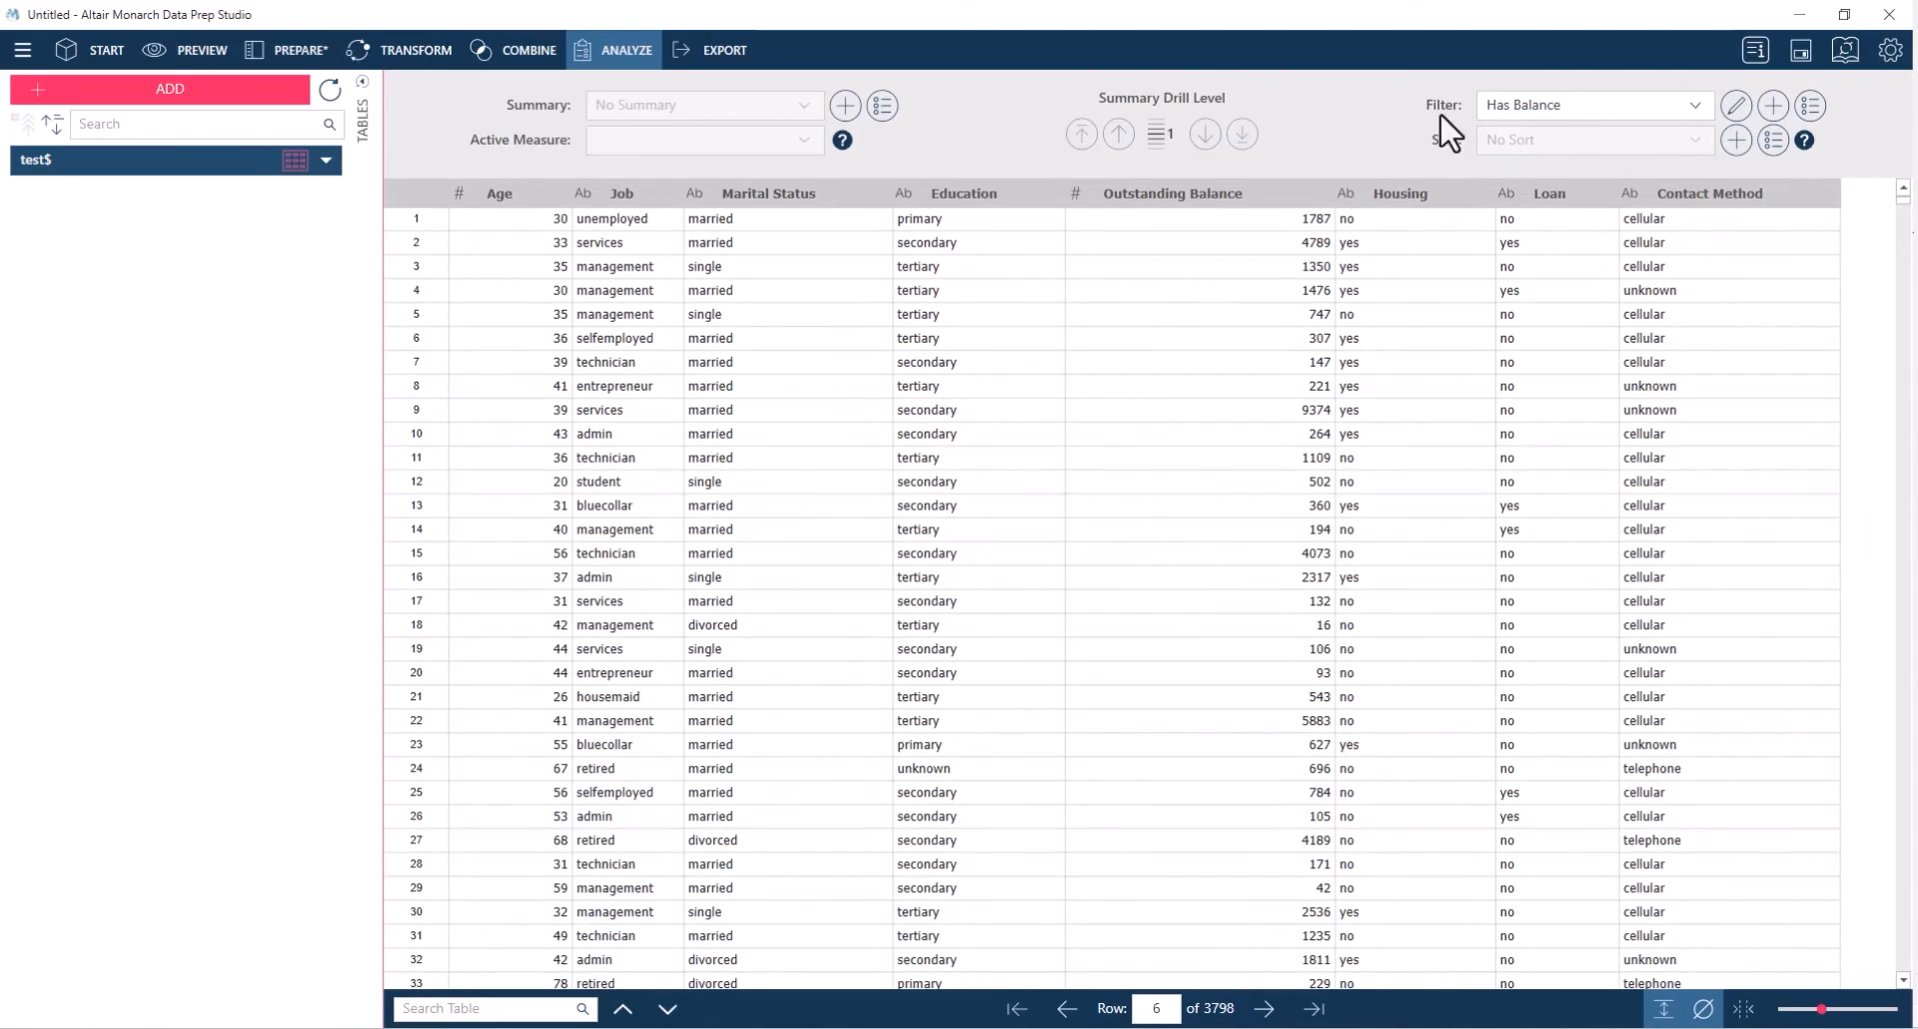
# Create a value filter named Married on the Marital Status field that includes rows matching M*
pyautogui.click(1774, 104)
pyautogui.click(1822, 180)
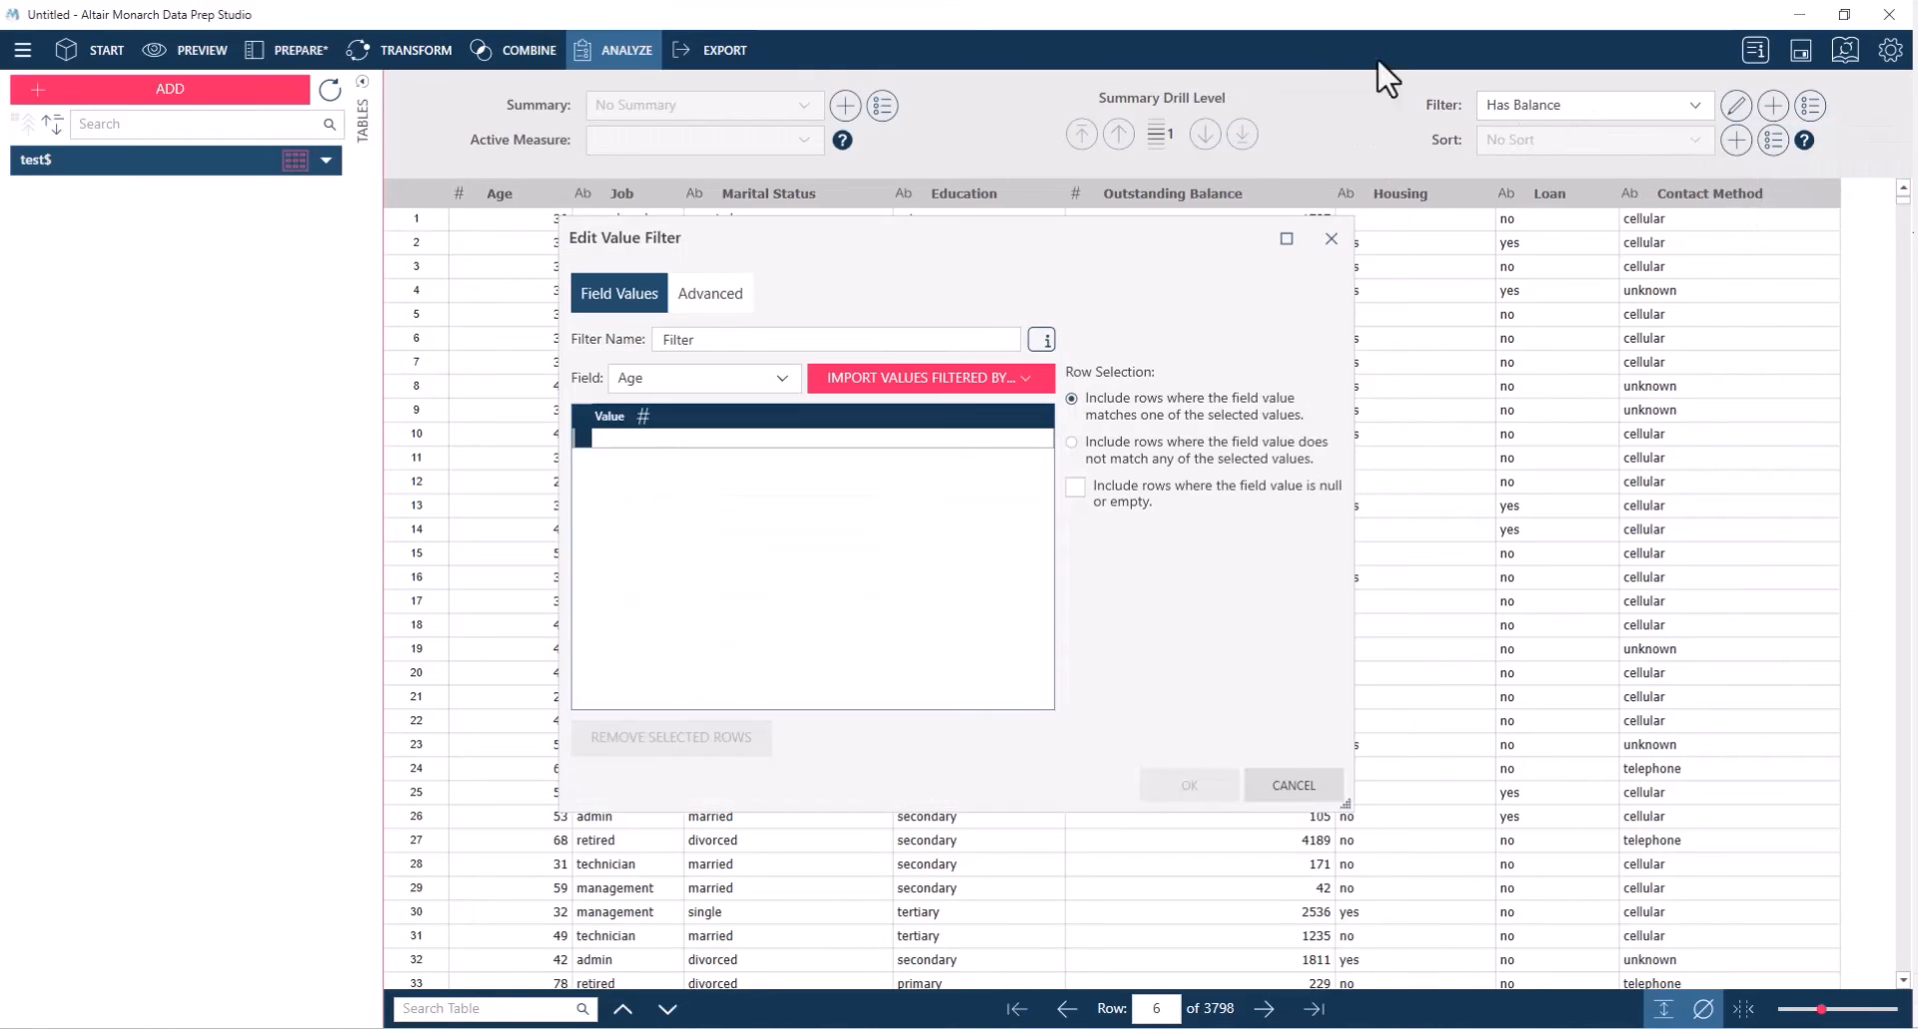
pyautogui.click(711, 341)
pyautogui.click(751, 378)
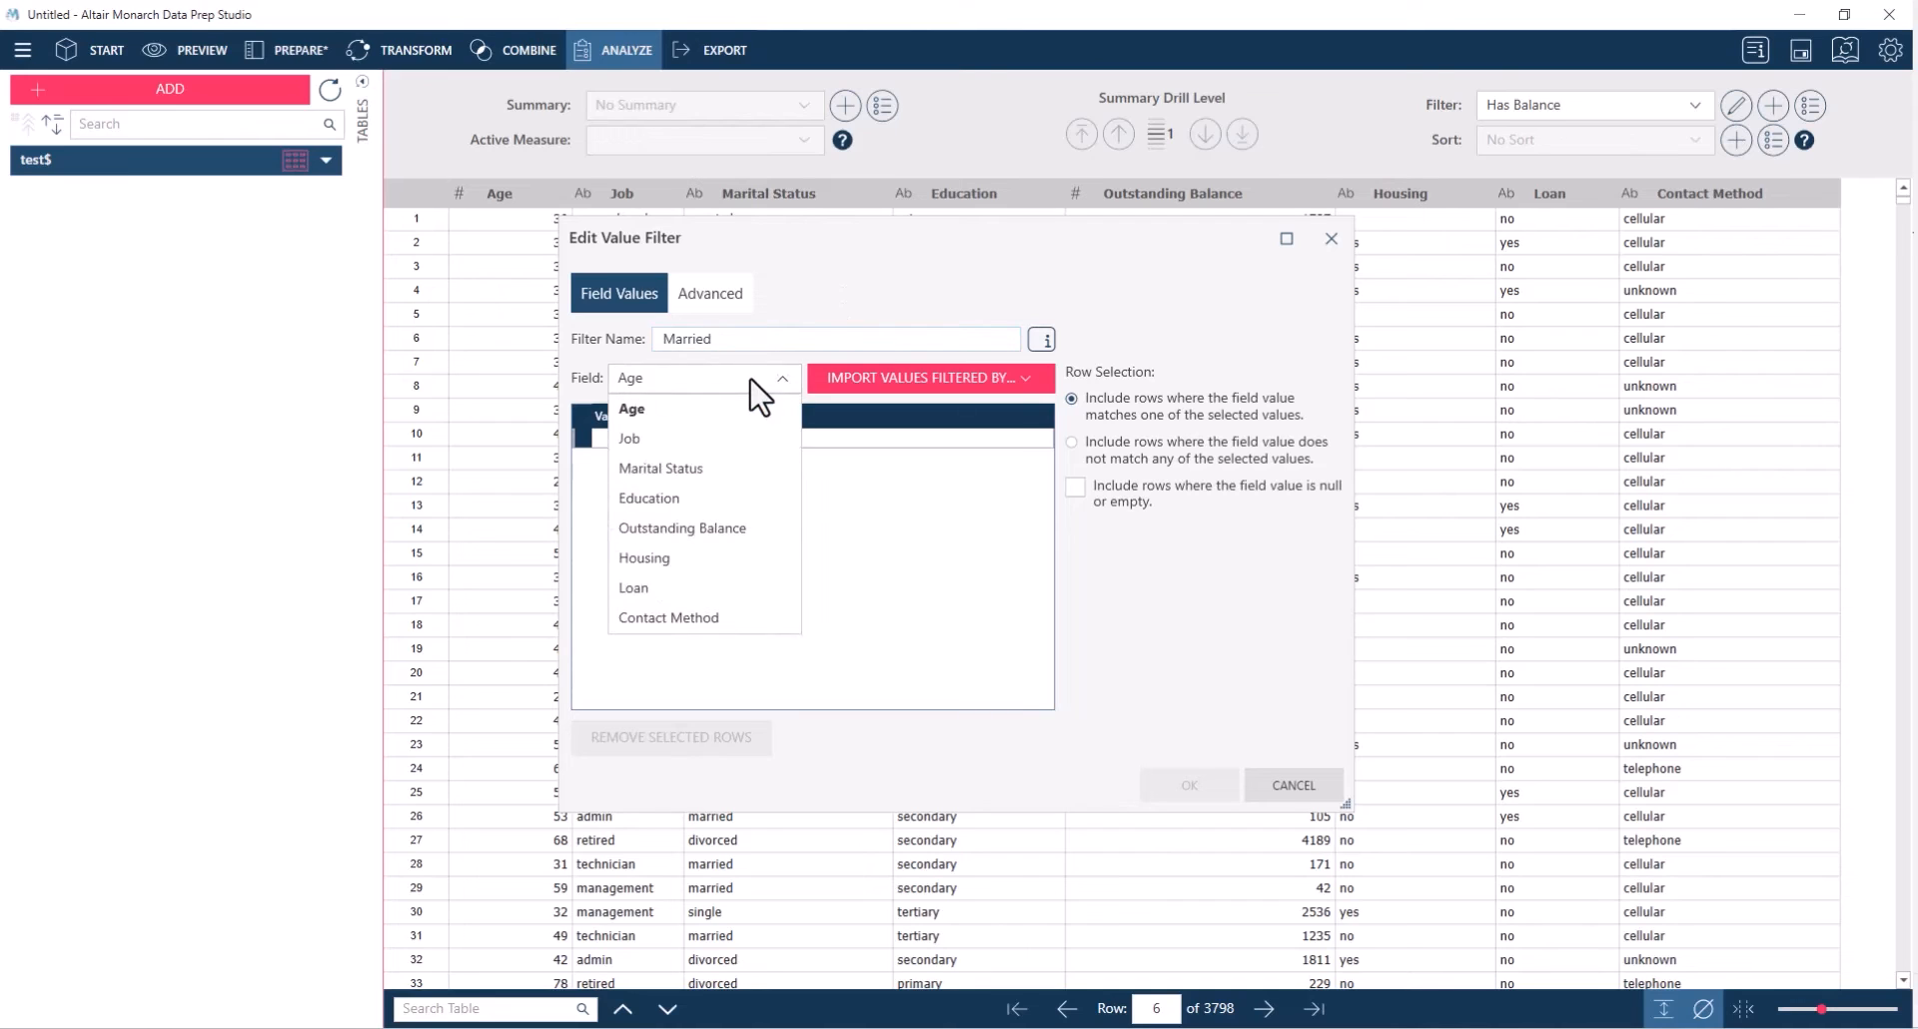
pyautogui.click(661, 469)
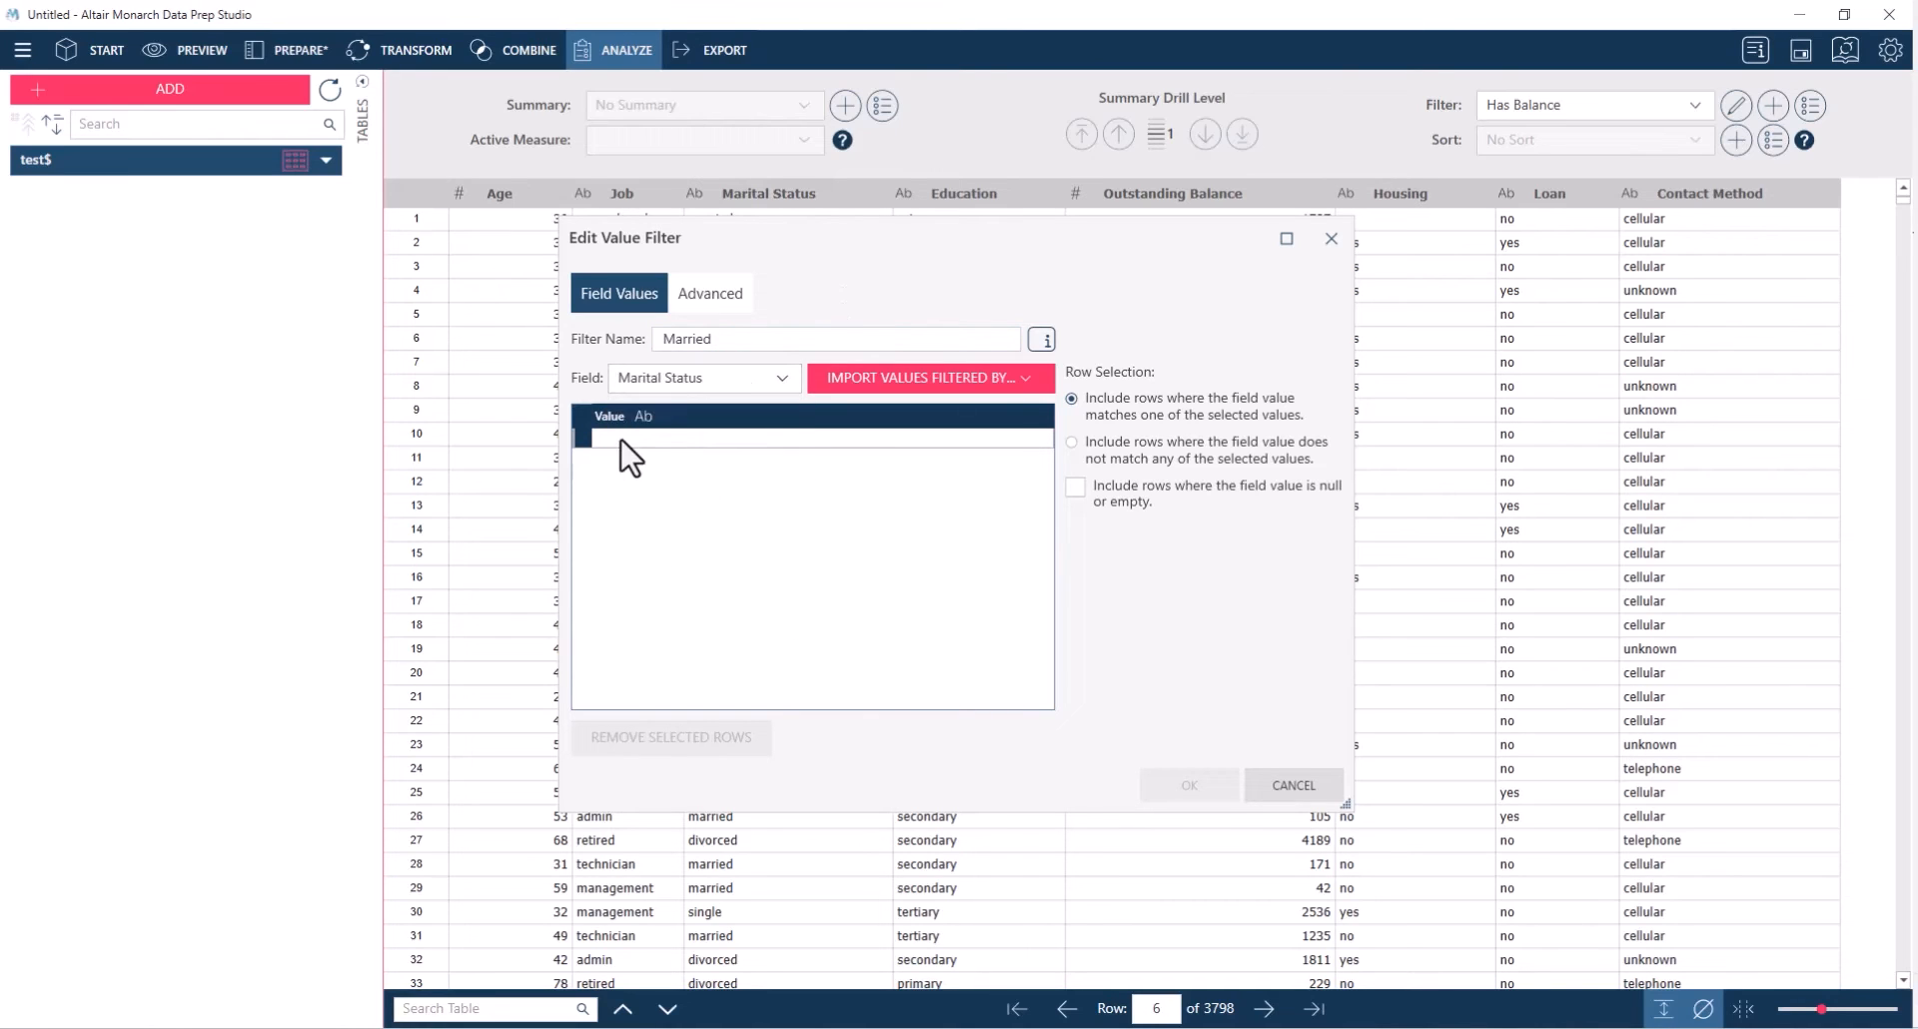
pyautogui.click(620, 440)
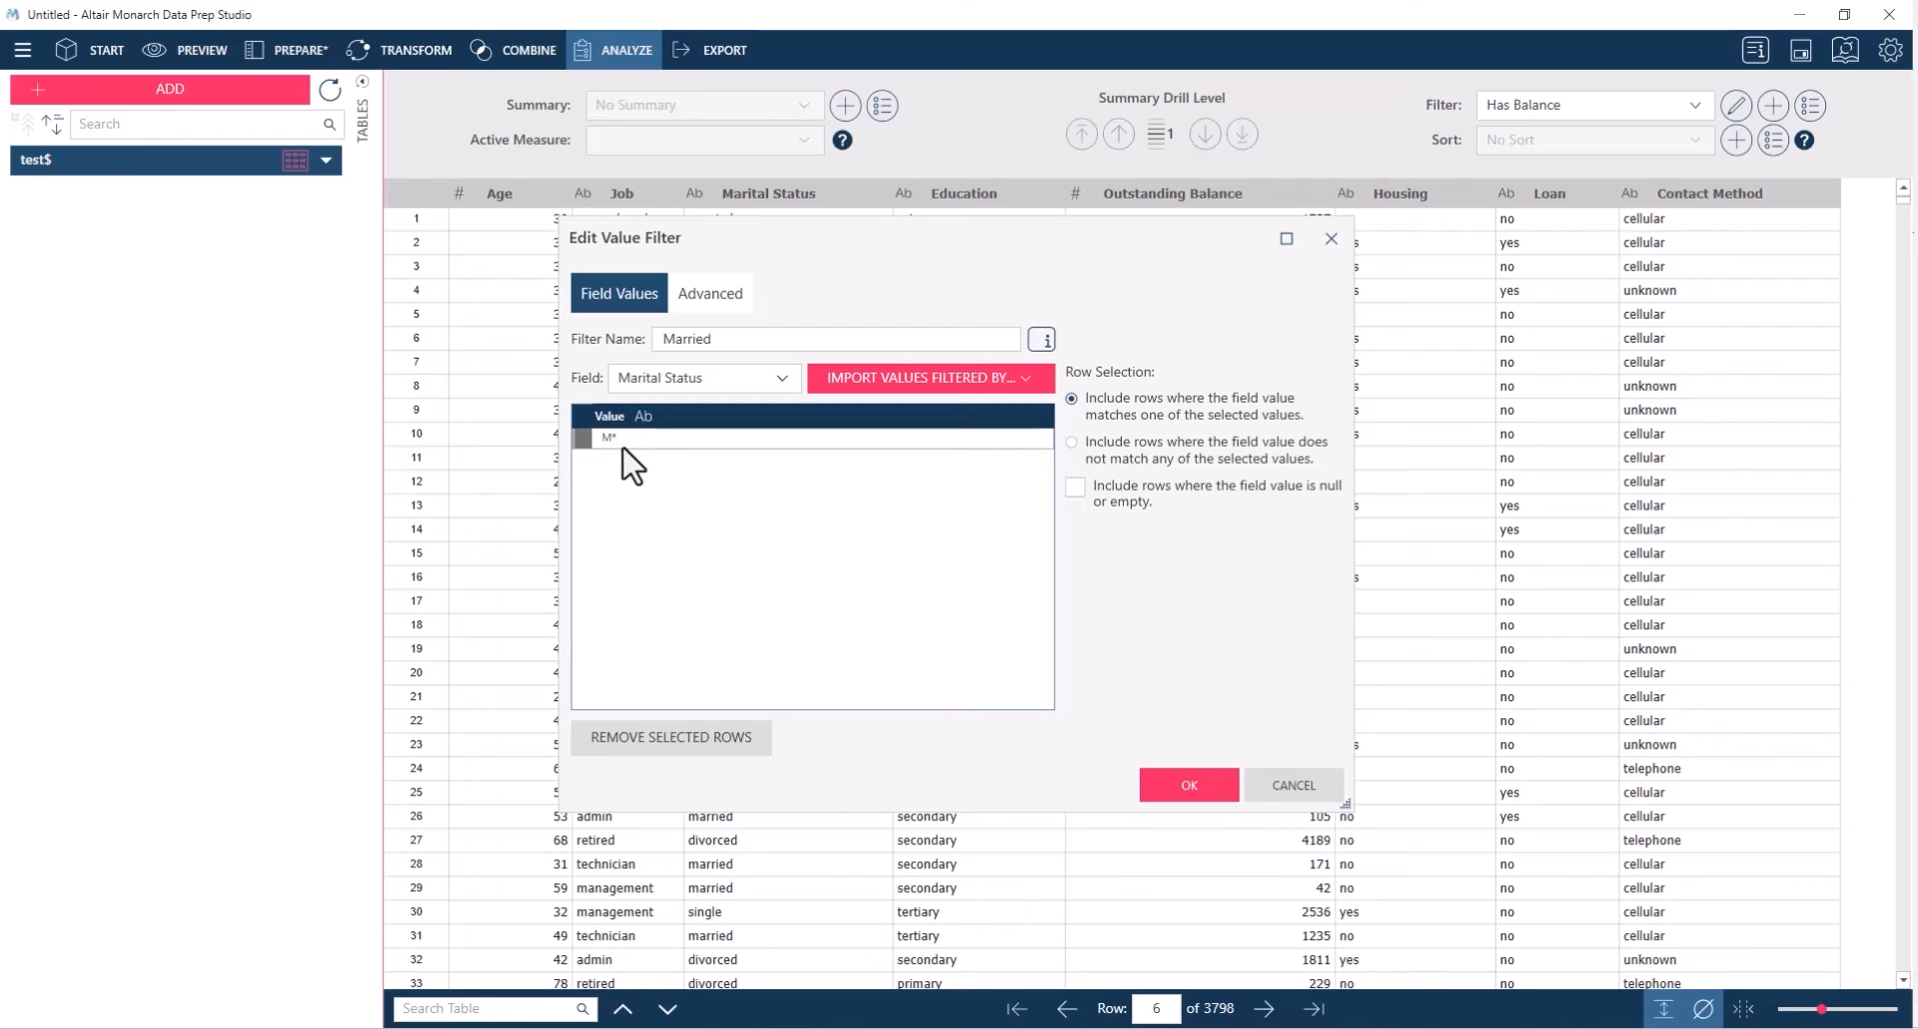
pyautogui.click(1188, 785)
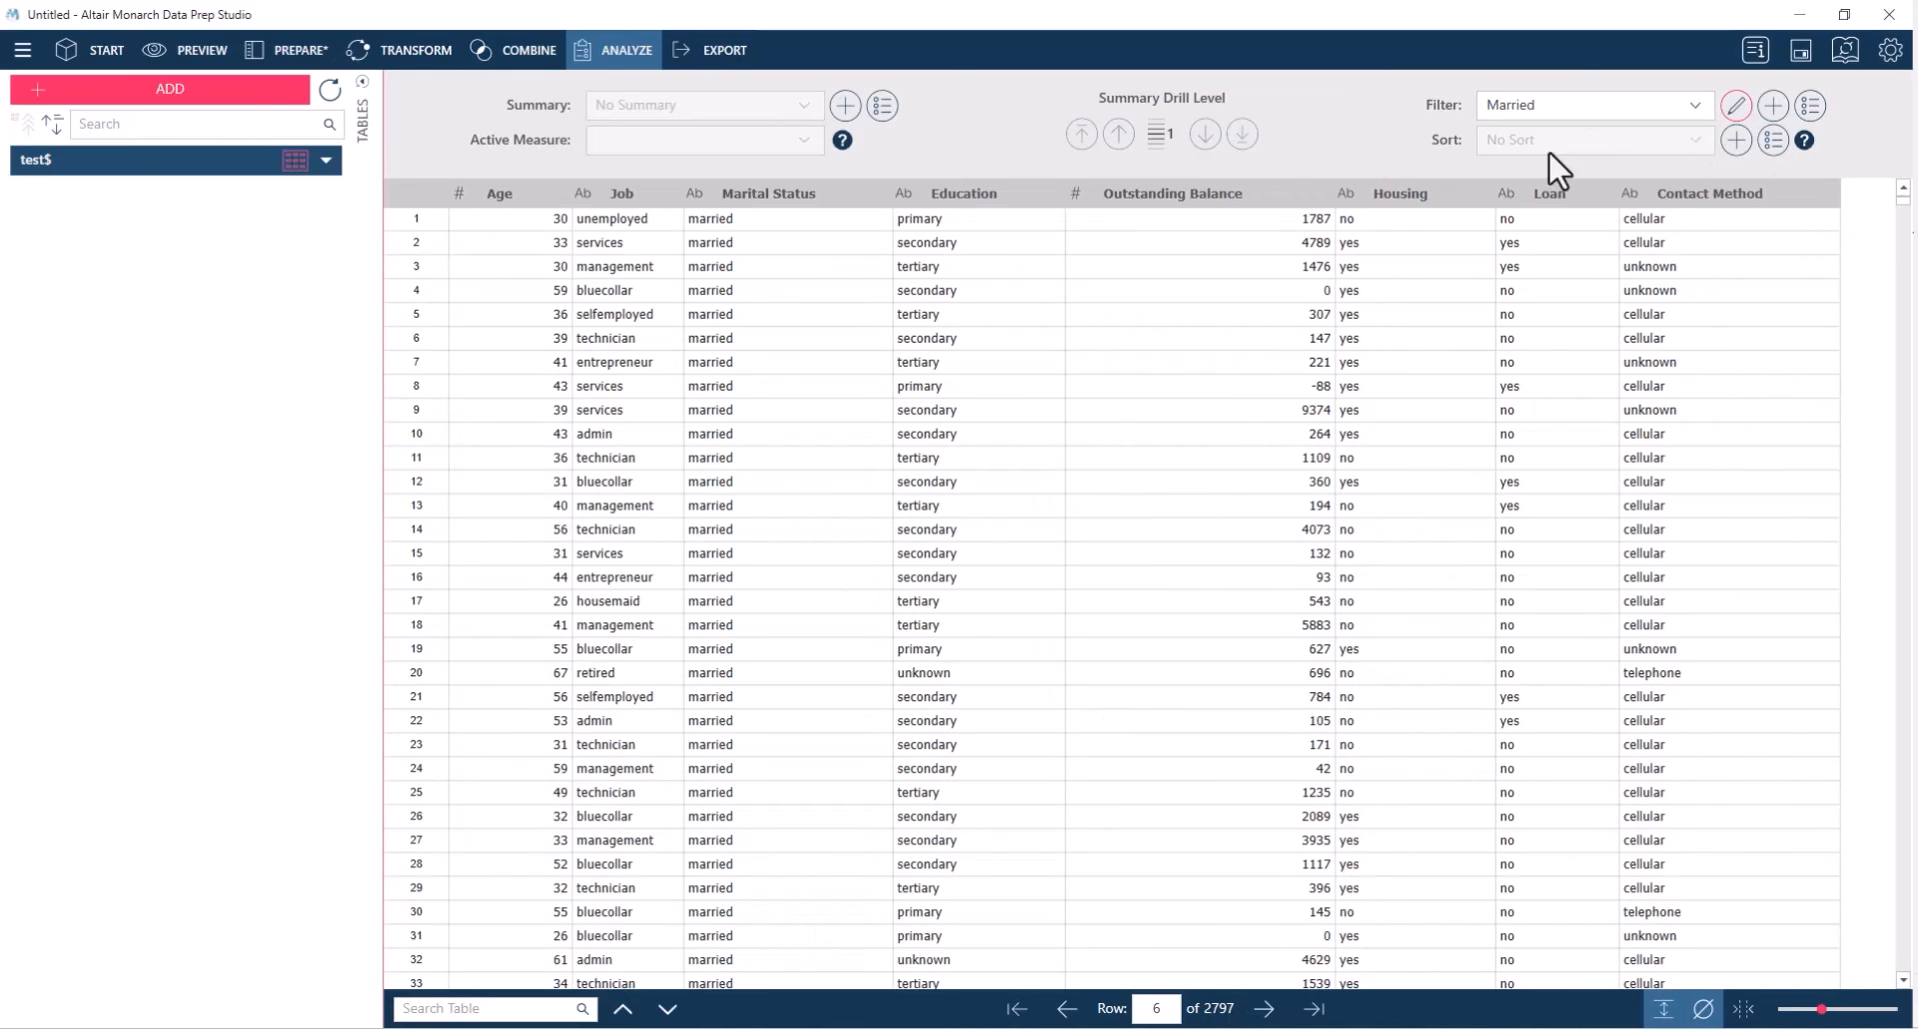
# Reopen the Married value filter and set its match value to Married
pyautogui.doubleClick(619, 440)
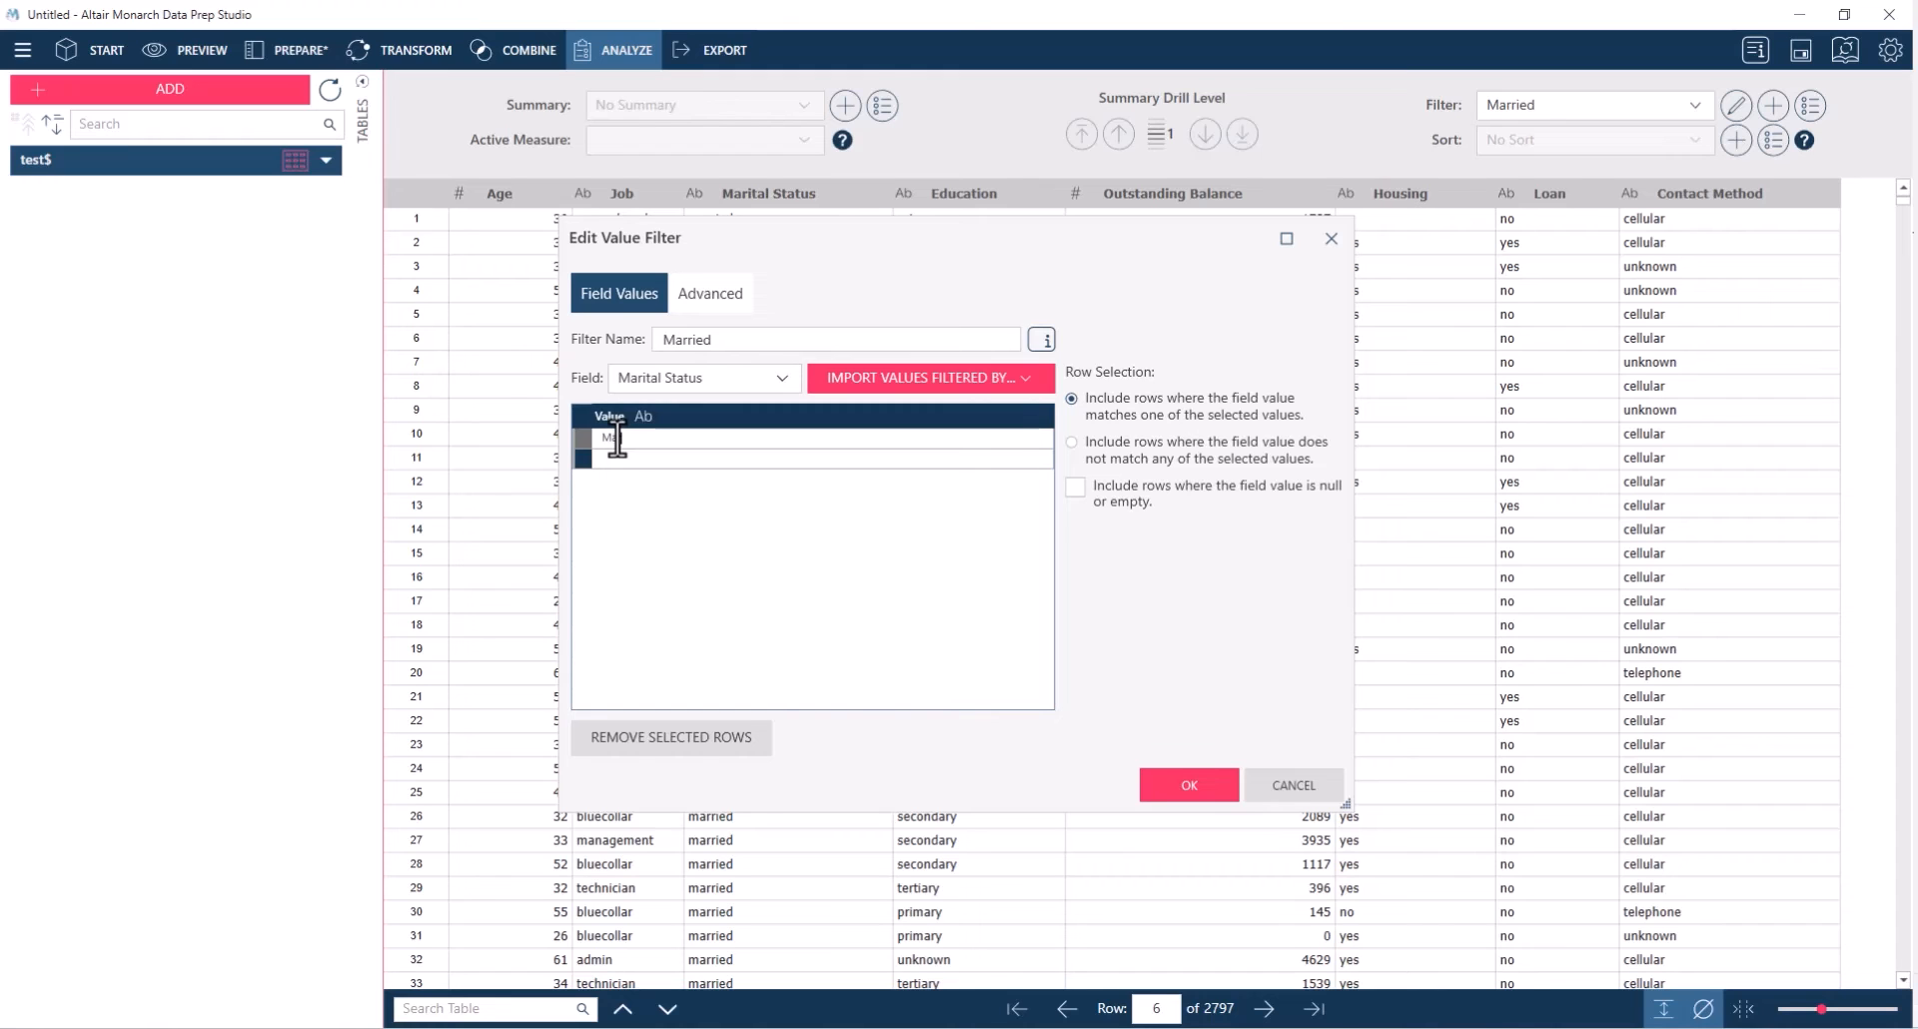
pyautogui.write('Married')
pyautogui.click(1199, 787)
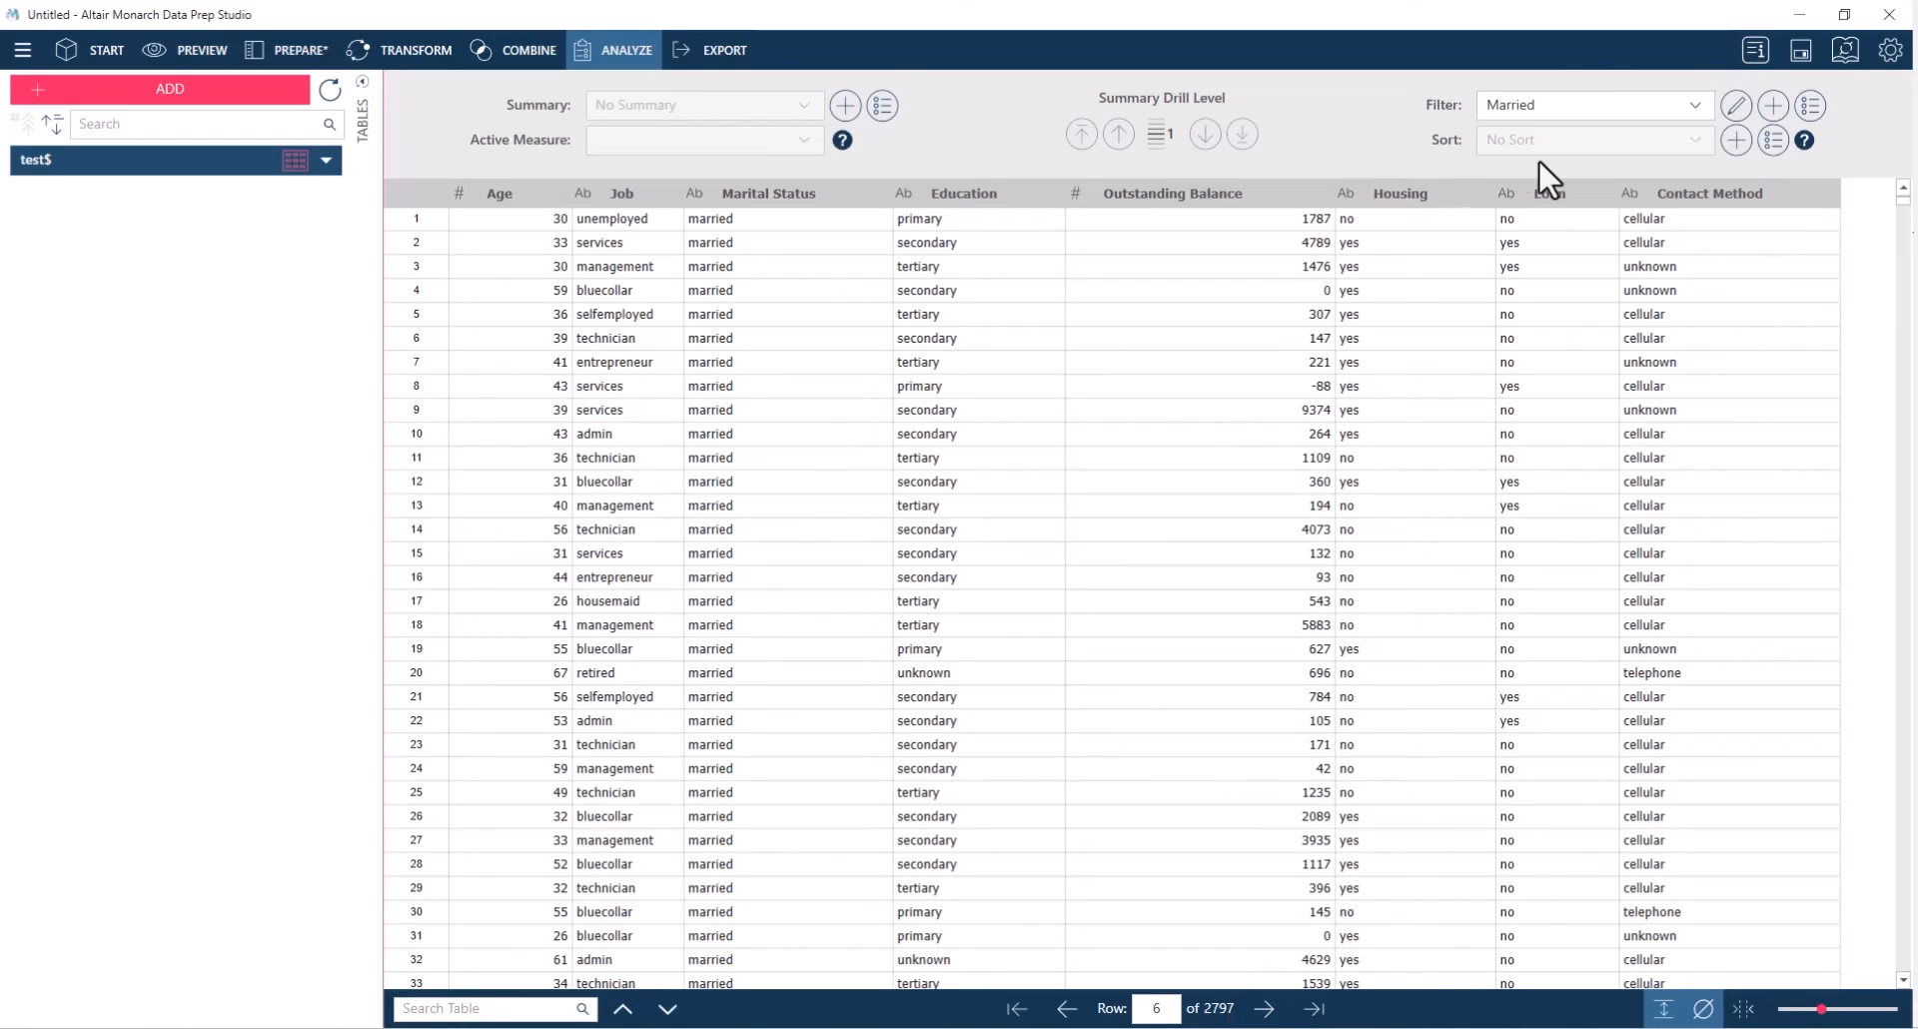
# Apply the Has Balance and Married filters in turn, and finish by setting the table to No Filter
pyautogui.click(1599, 112)
pyautogui.click(1564, 165)
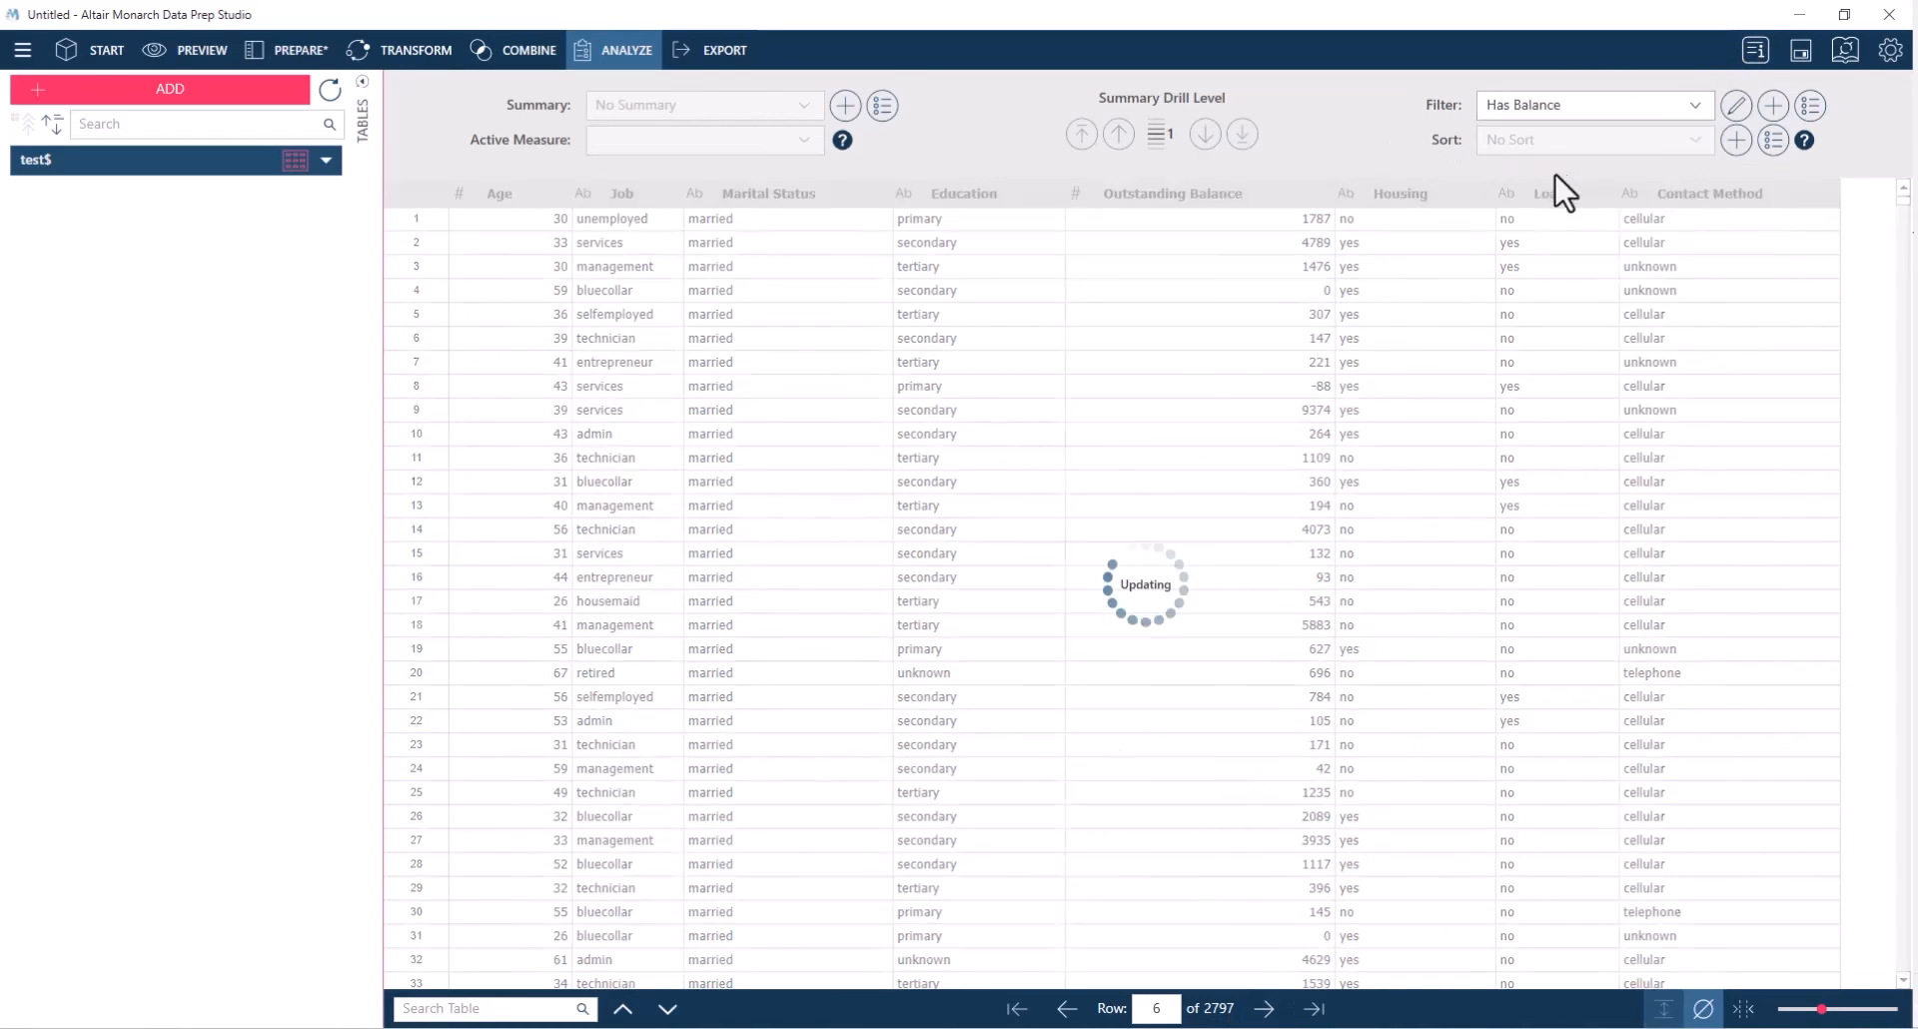
pyautogui.click(1570, 116)
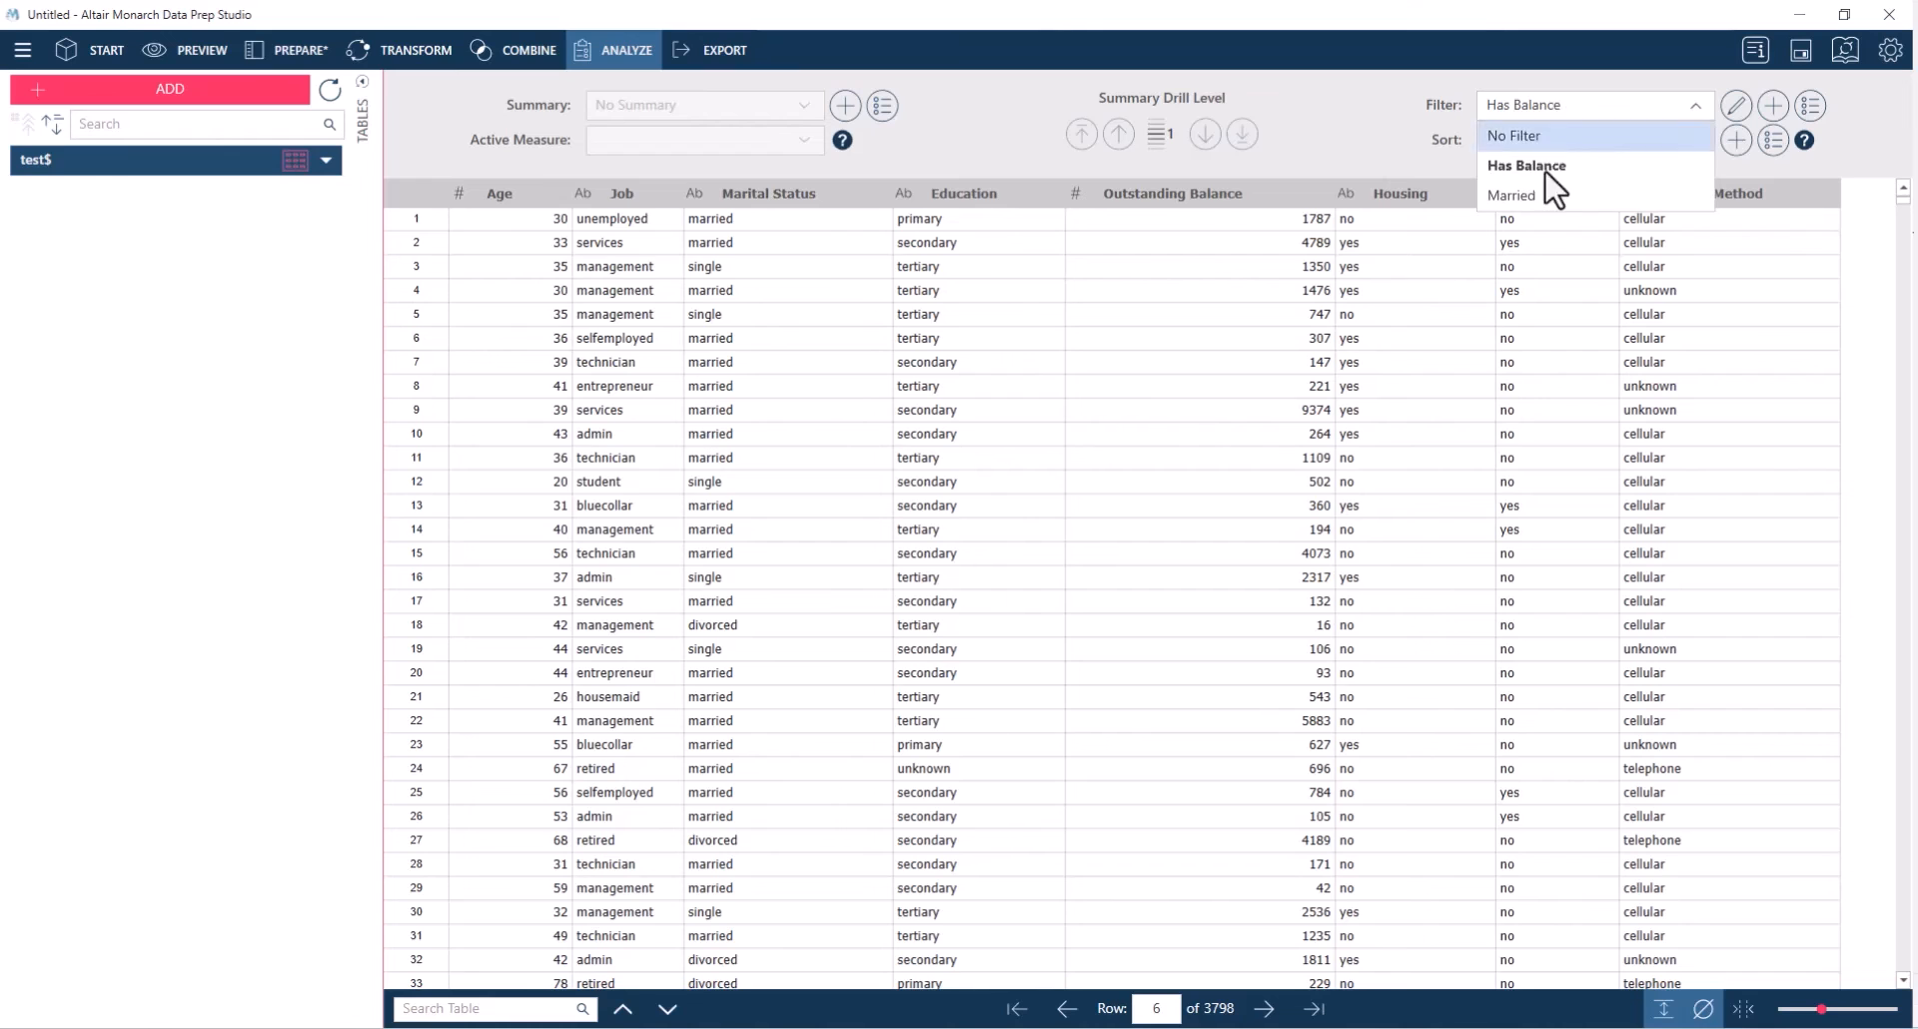
pyautogui.click(1550, 190)
pyautogui.click(1570, 112)
pyautogui.click(1559, 141)
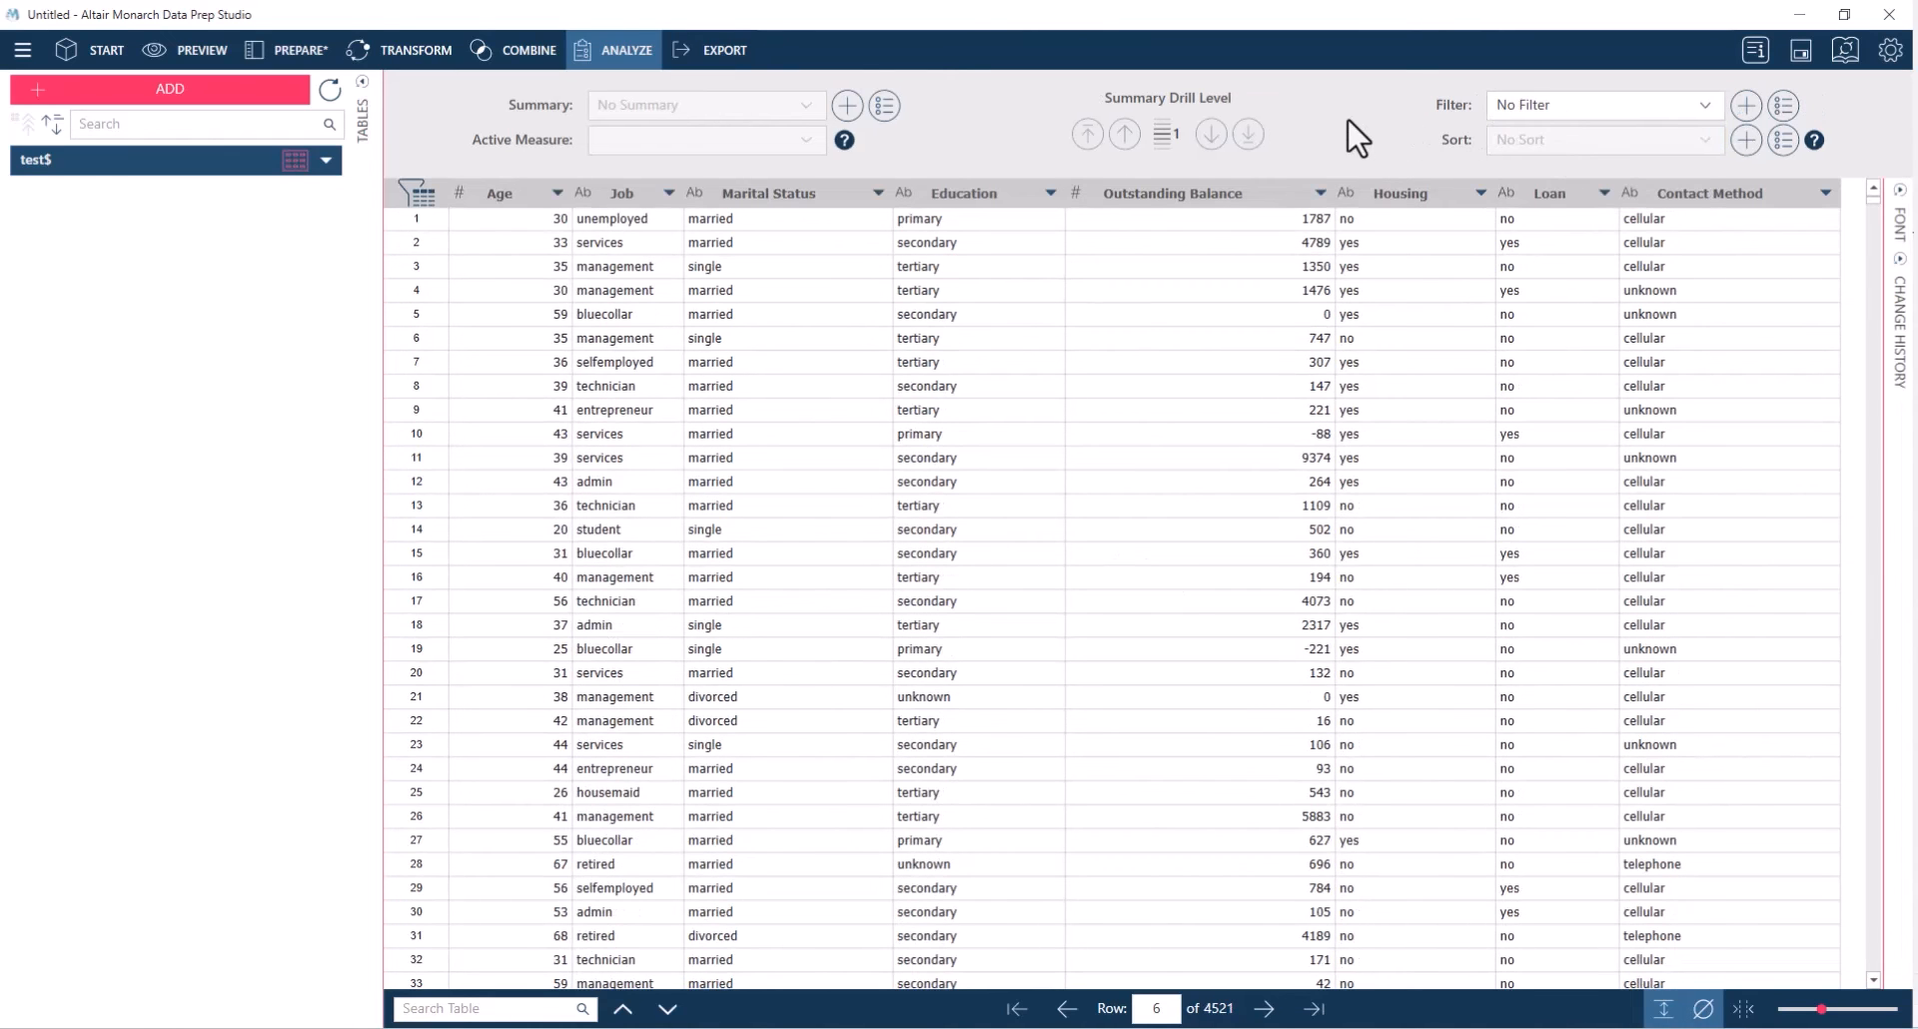
# Start a compound filter named Compound and add Has Balance and Married as its component filters
pyautogui.click(1750, 105)
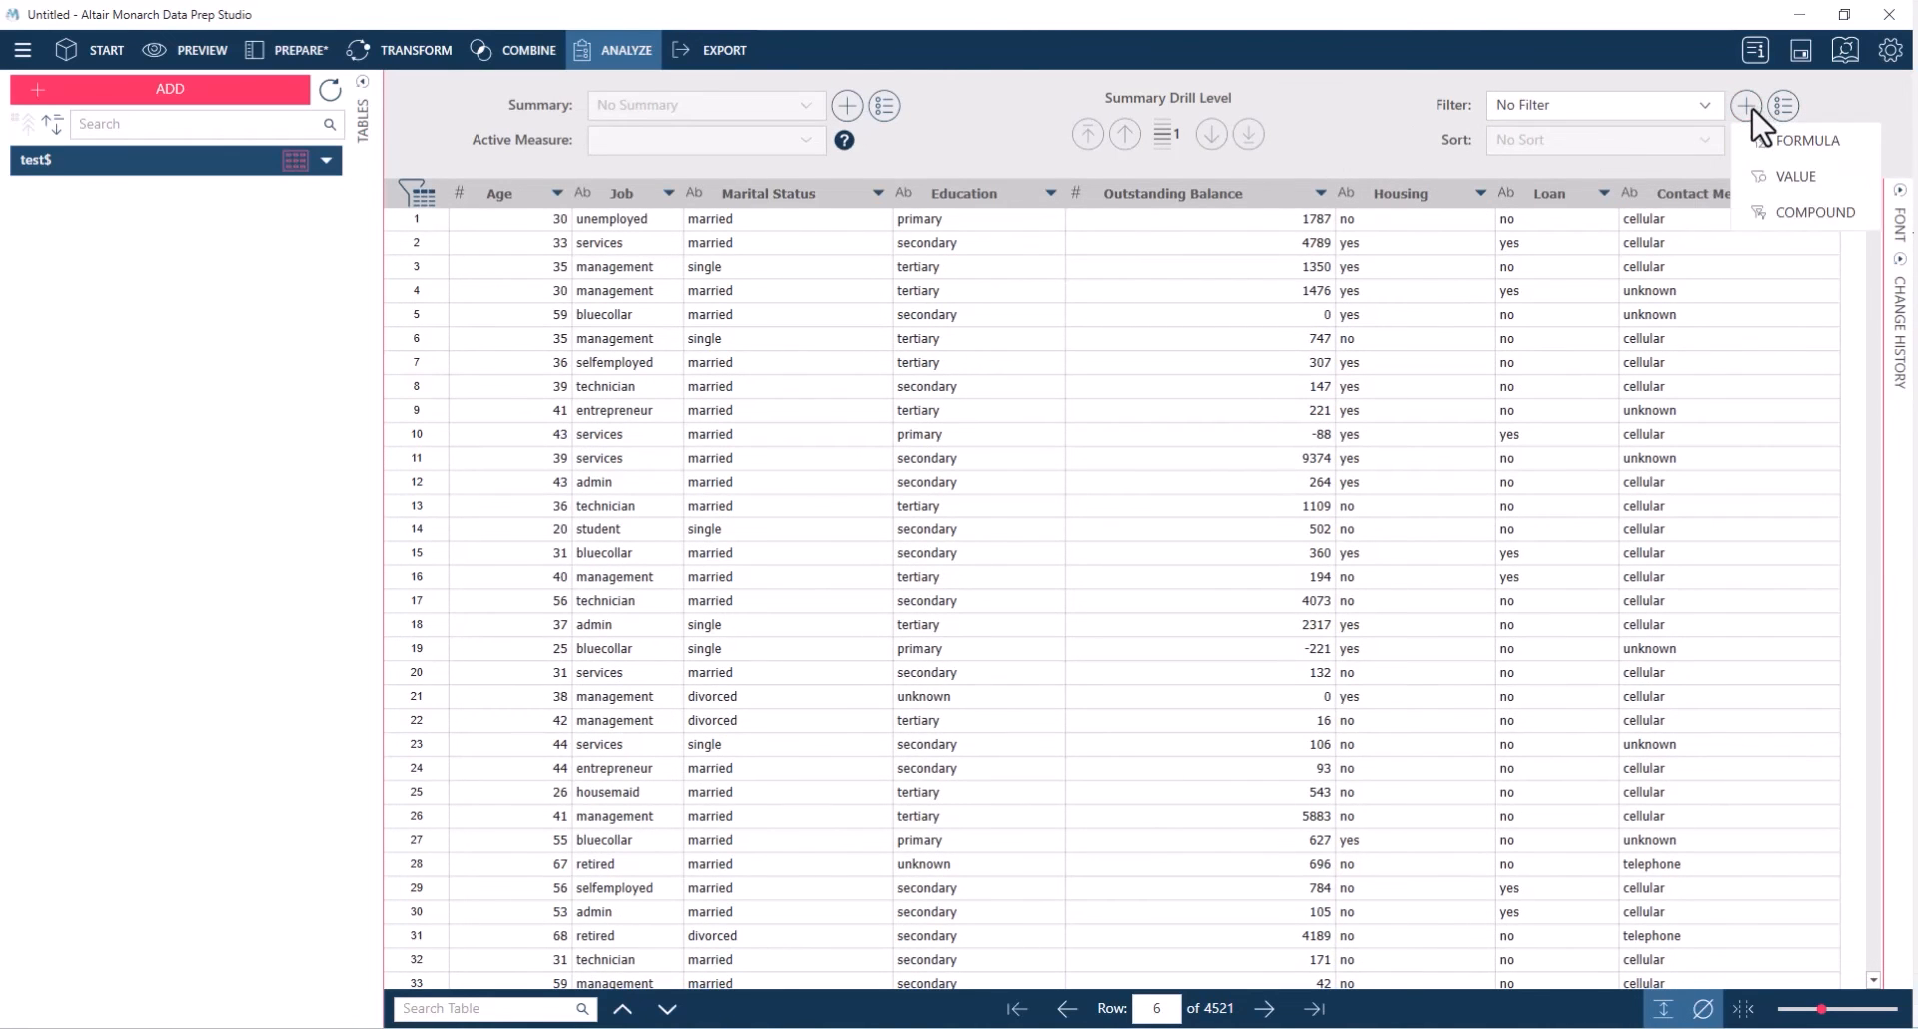
pyautogui.click(1788, 209)
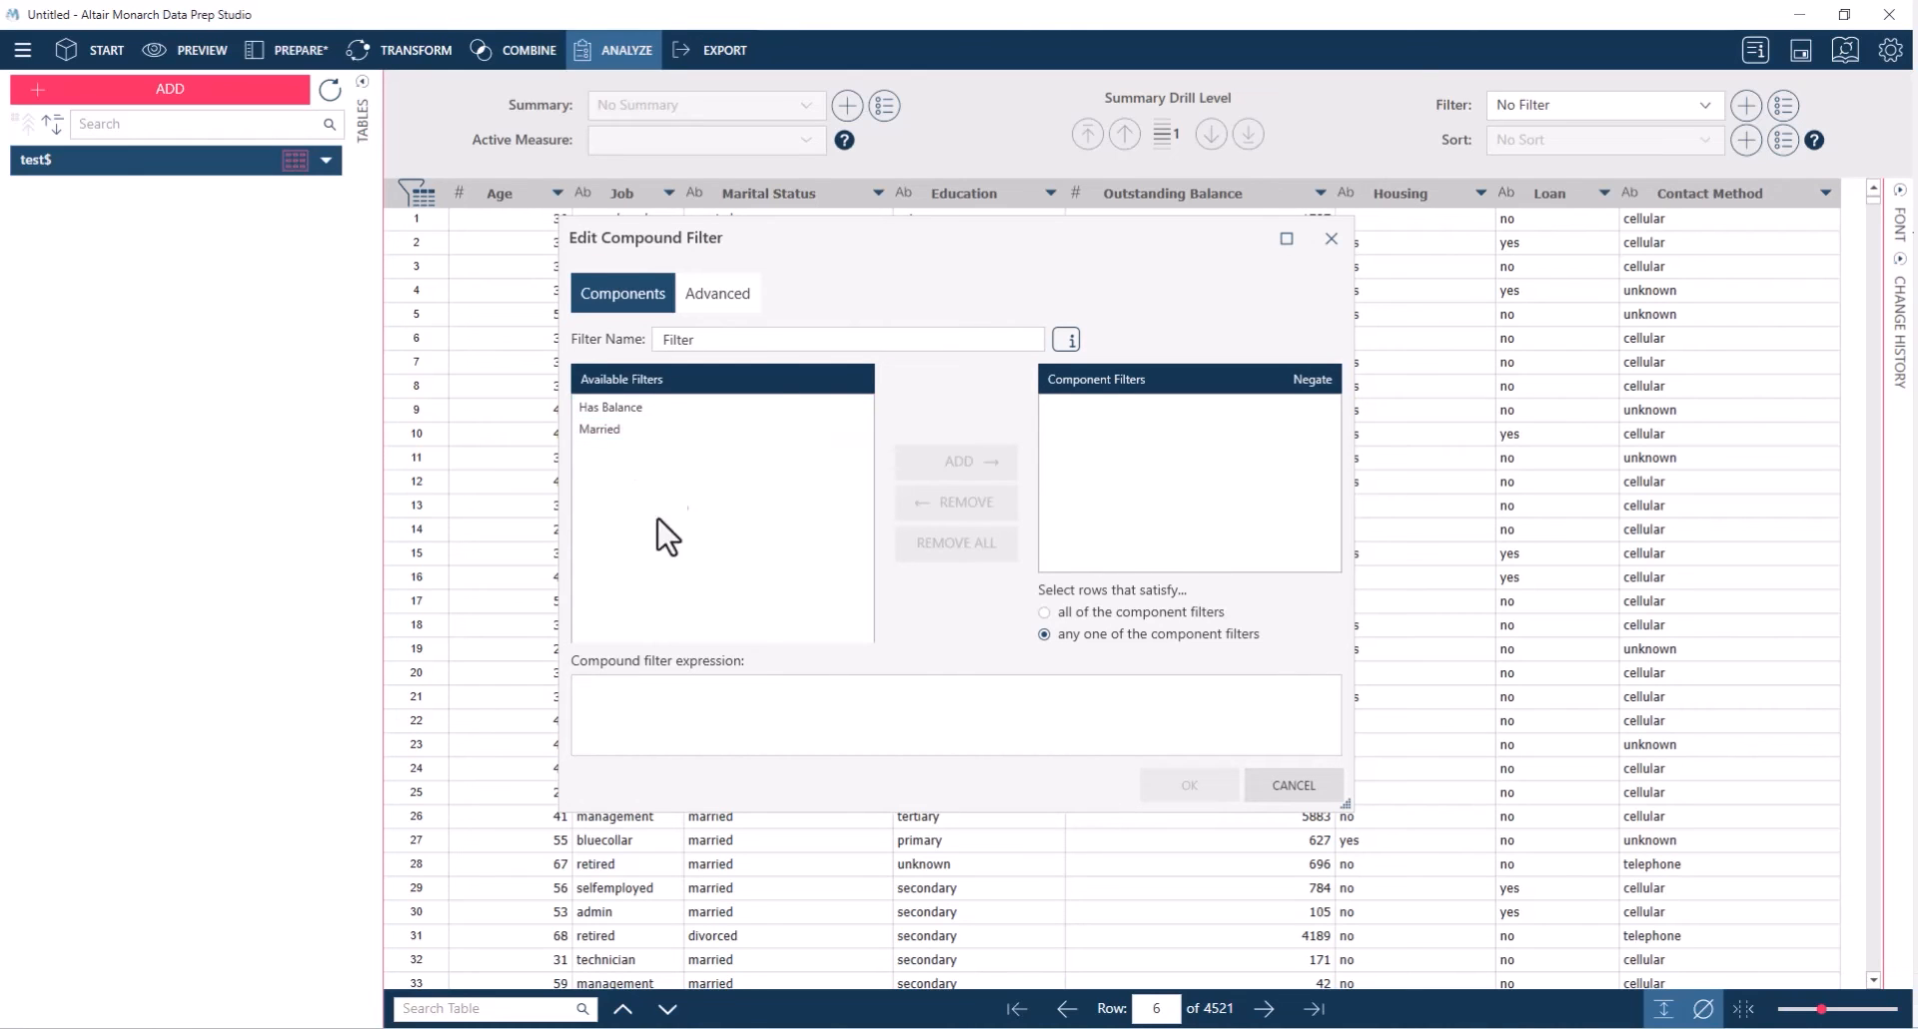
pyautogui.click(750, 339)
pyautogui.moveTo(751, 346); pyautogui.dragTo(595, 325)
pyautogui.doubleClick(609, 413)
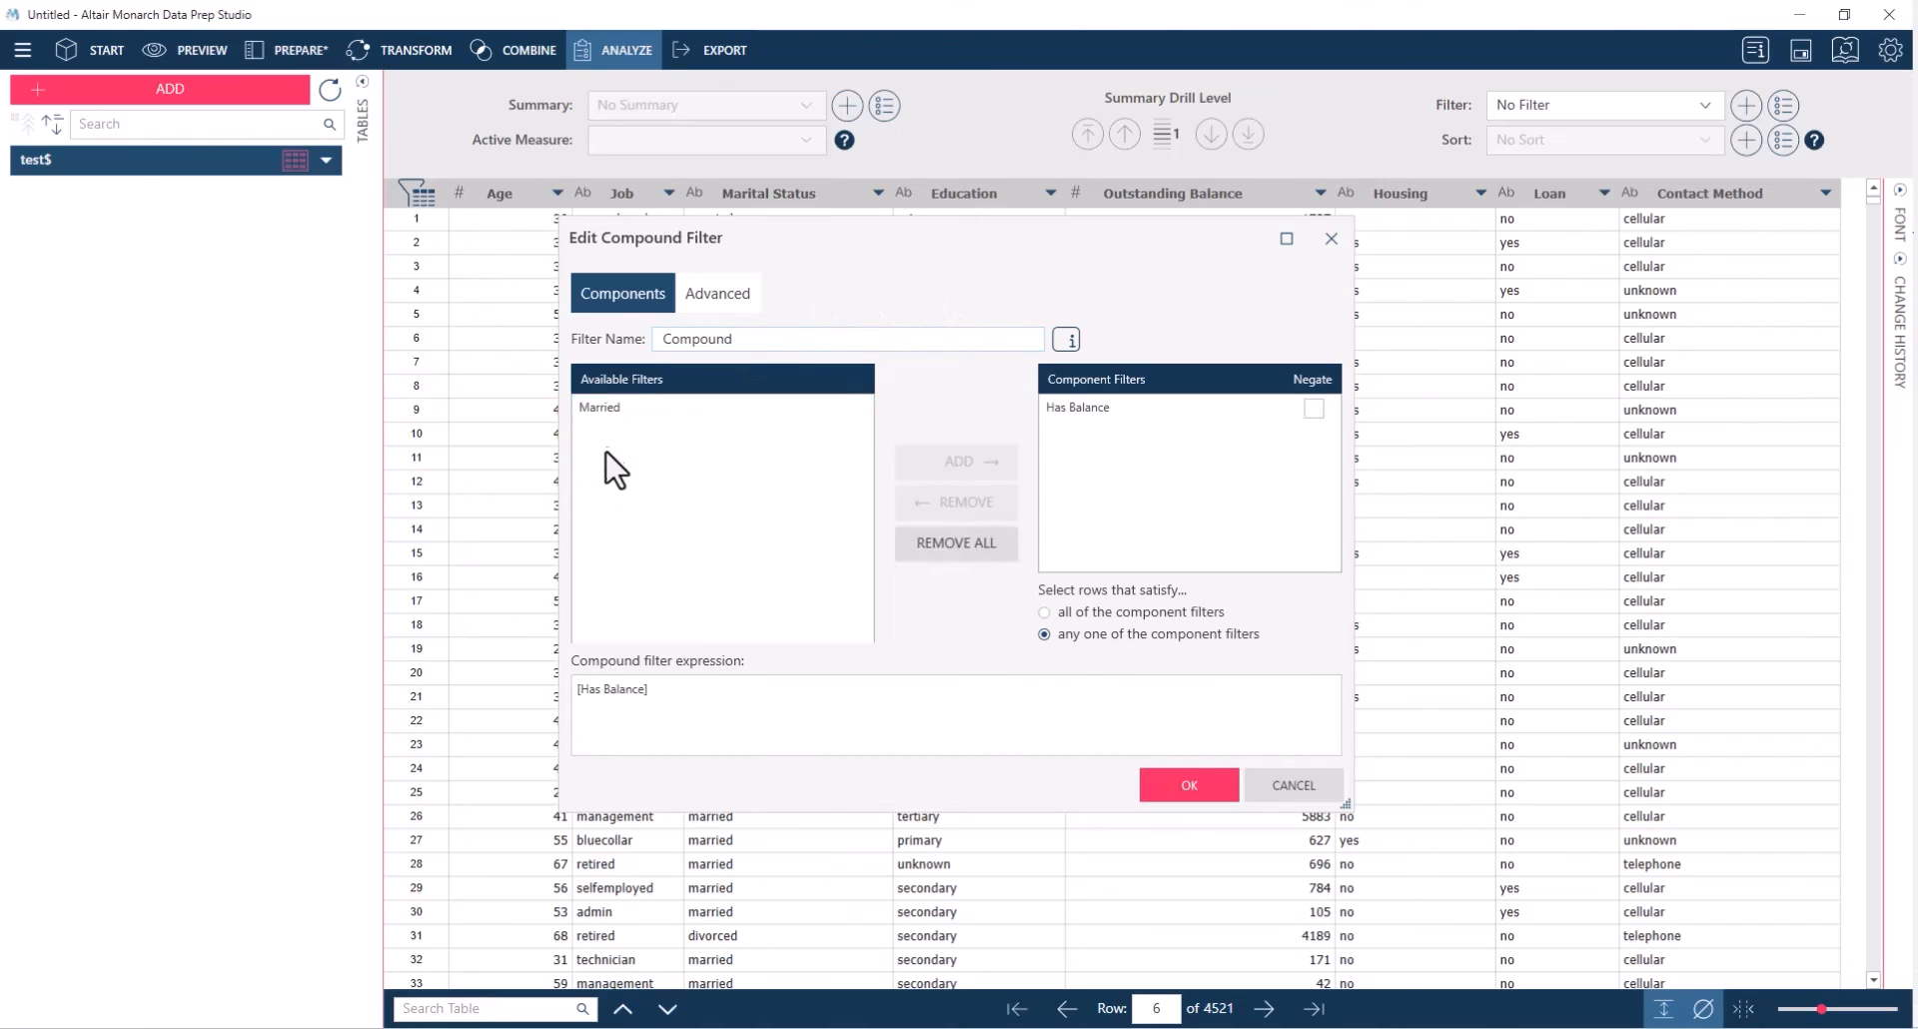
pyautogui.click(604, 415)
pyautogui.doubleClick(606, 416)
# Make the compound filter select rows that satisfy all of the component filters, and save it
pyautogui.click(1045, 613)
pyautogui.click(1044, 634)
pyautogui.click(1045, 612)
pyautogui.click(1188, 785)
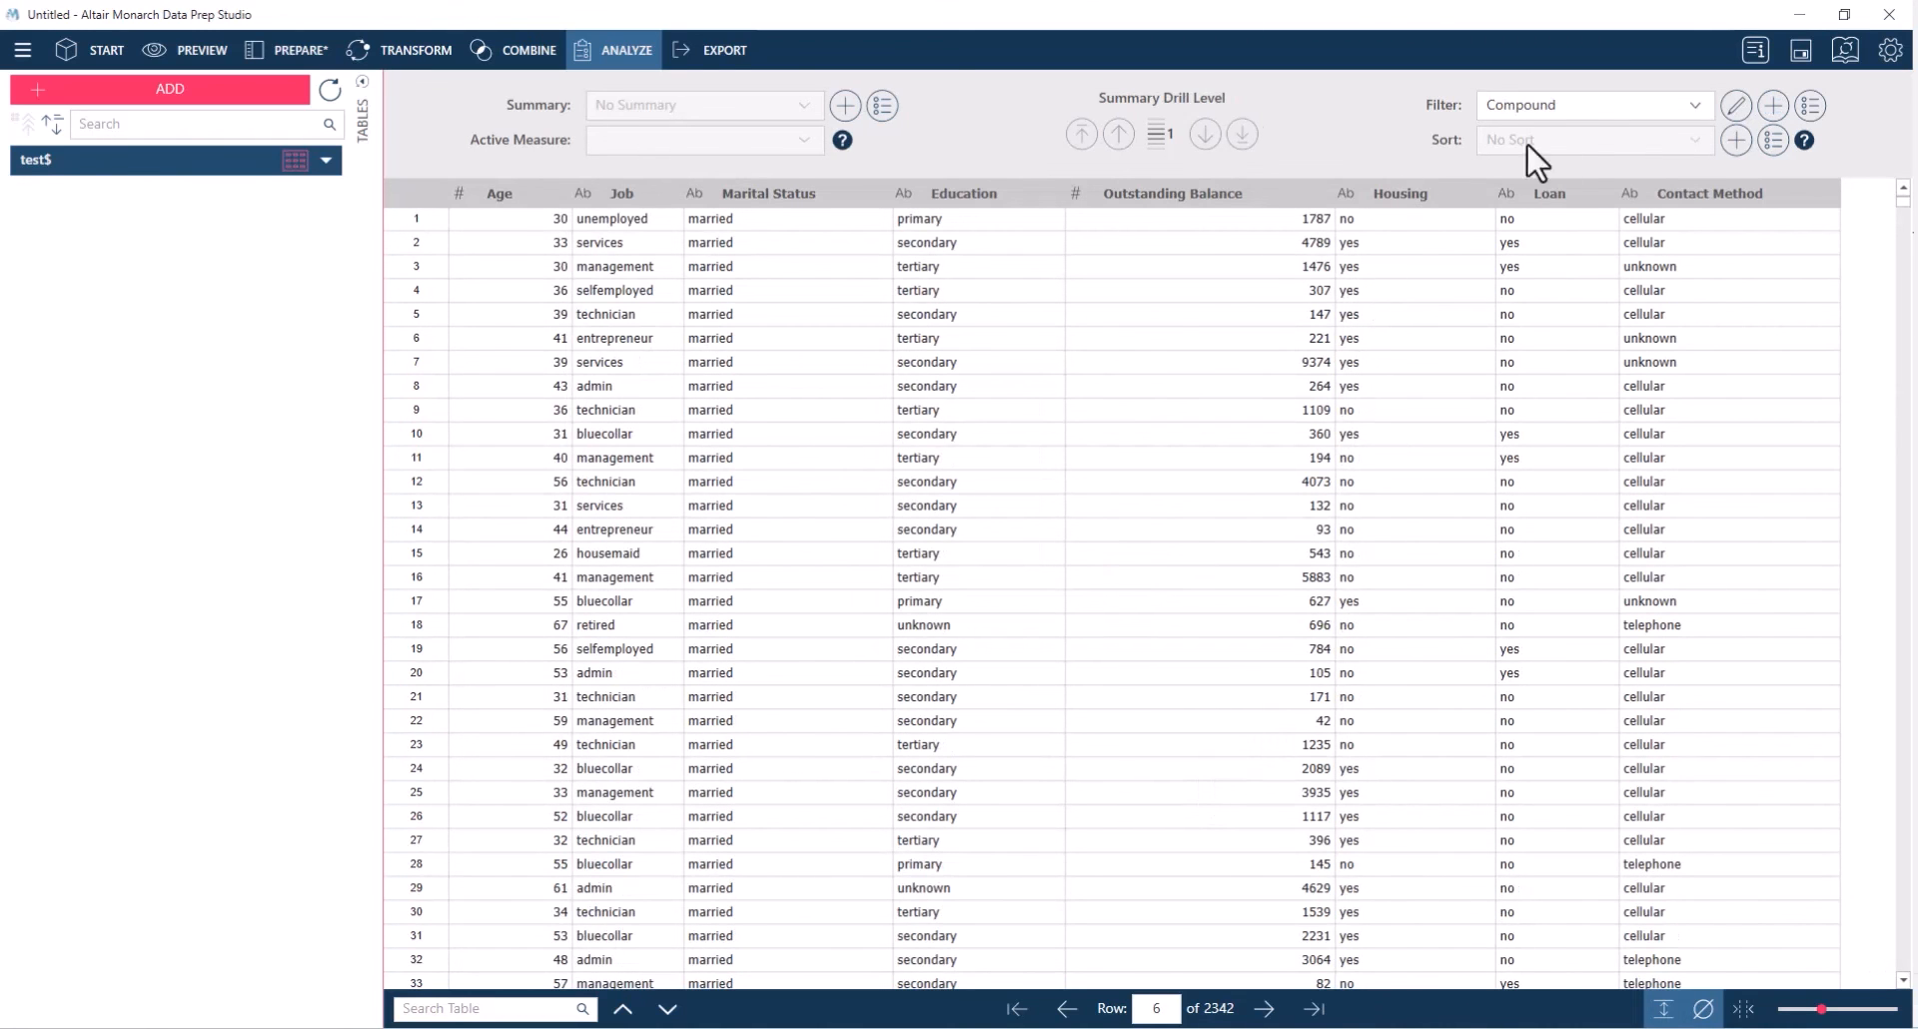
# Compare the table's row count with No Filter against the Compound filter, leaving Compound applied
pyautogui.click(1590, 110)
pyautogui.click(1585, 140)
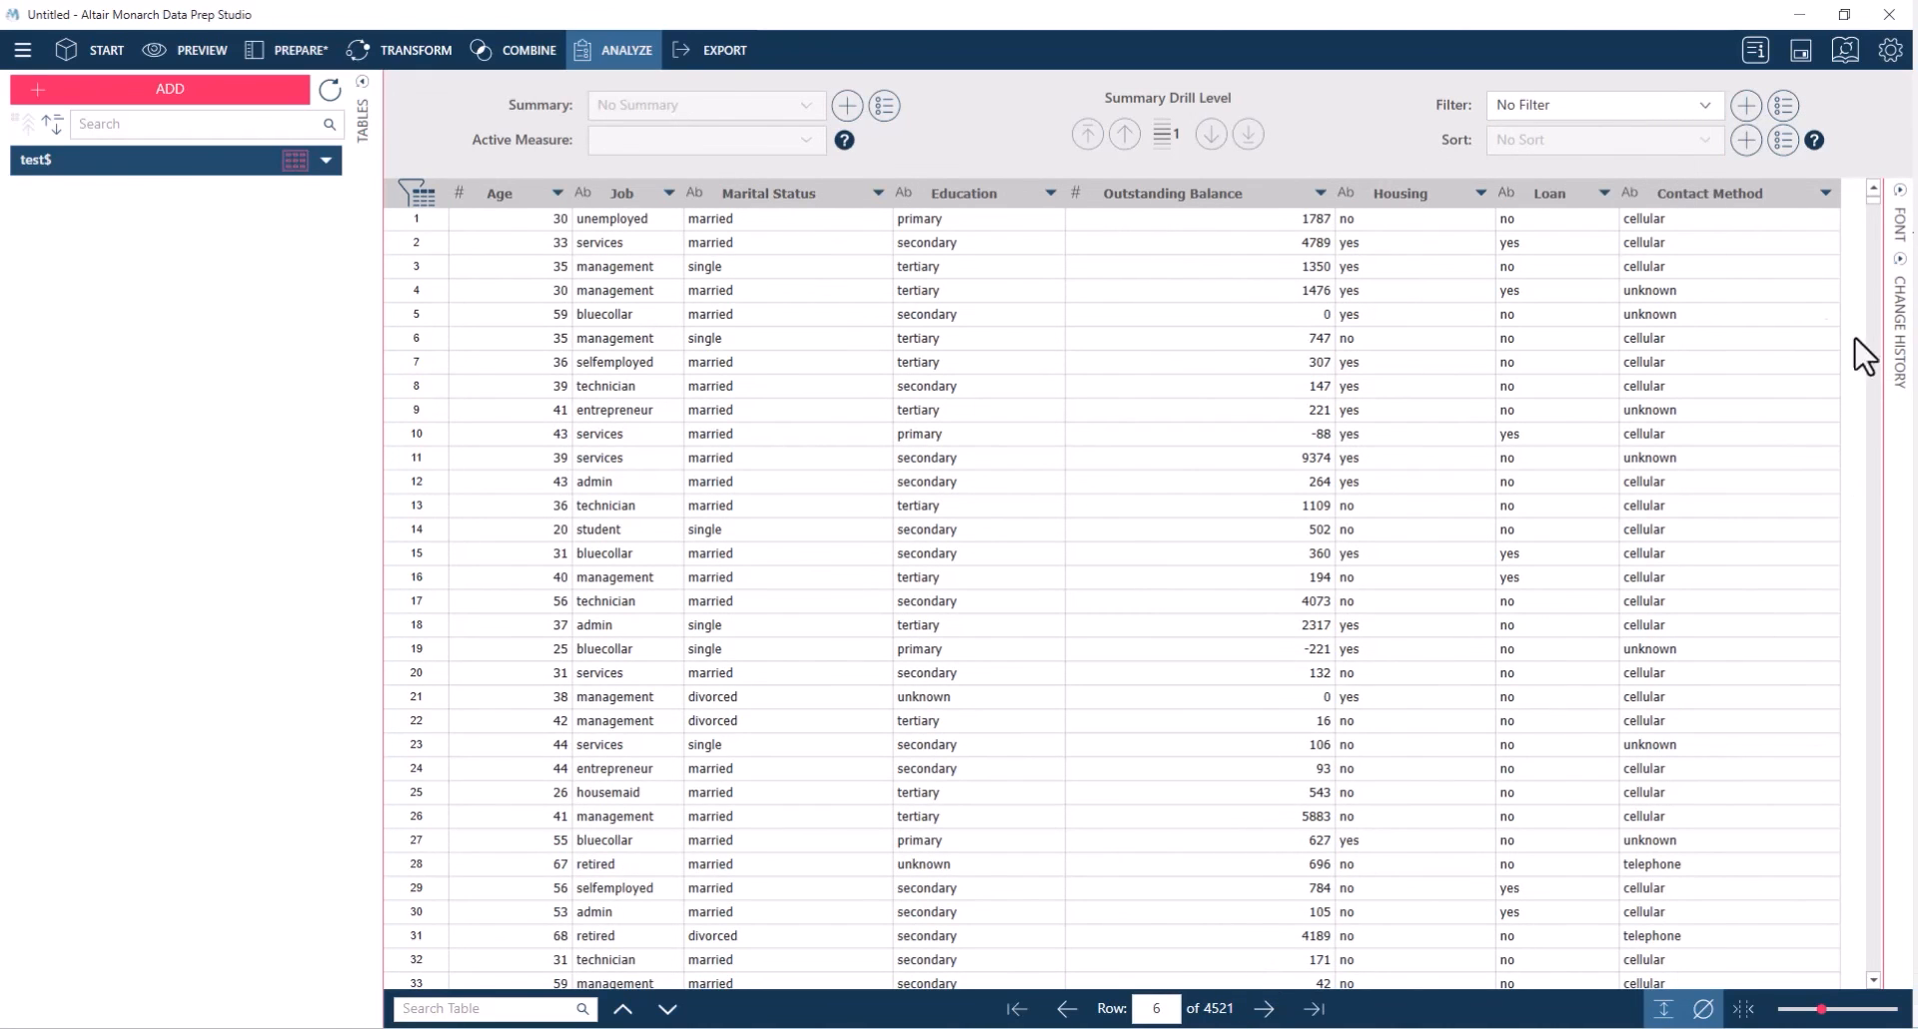
pyautogui.click(1628, 108)
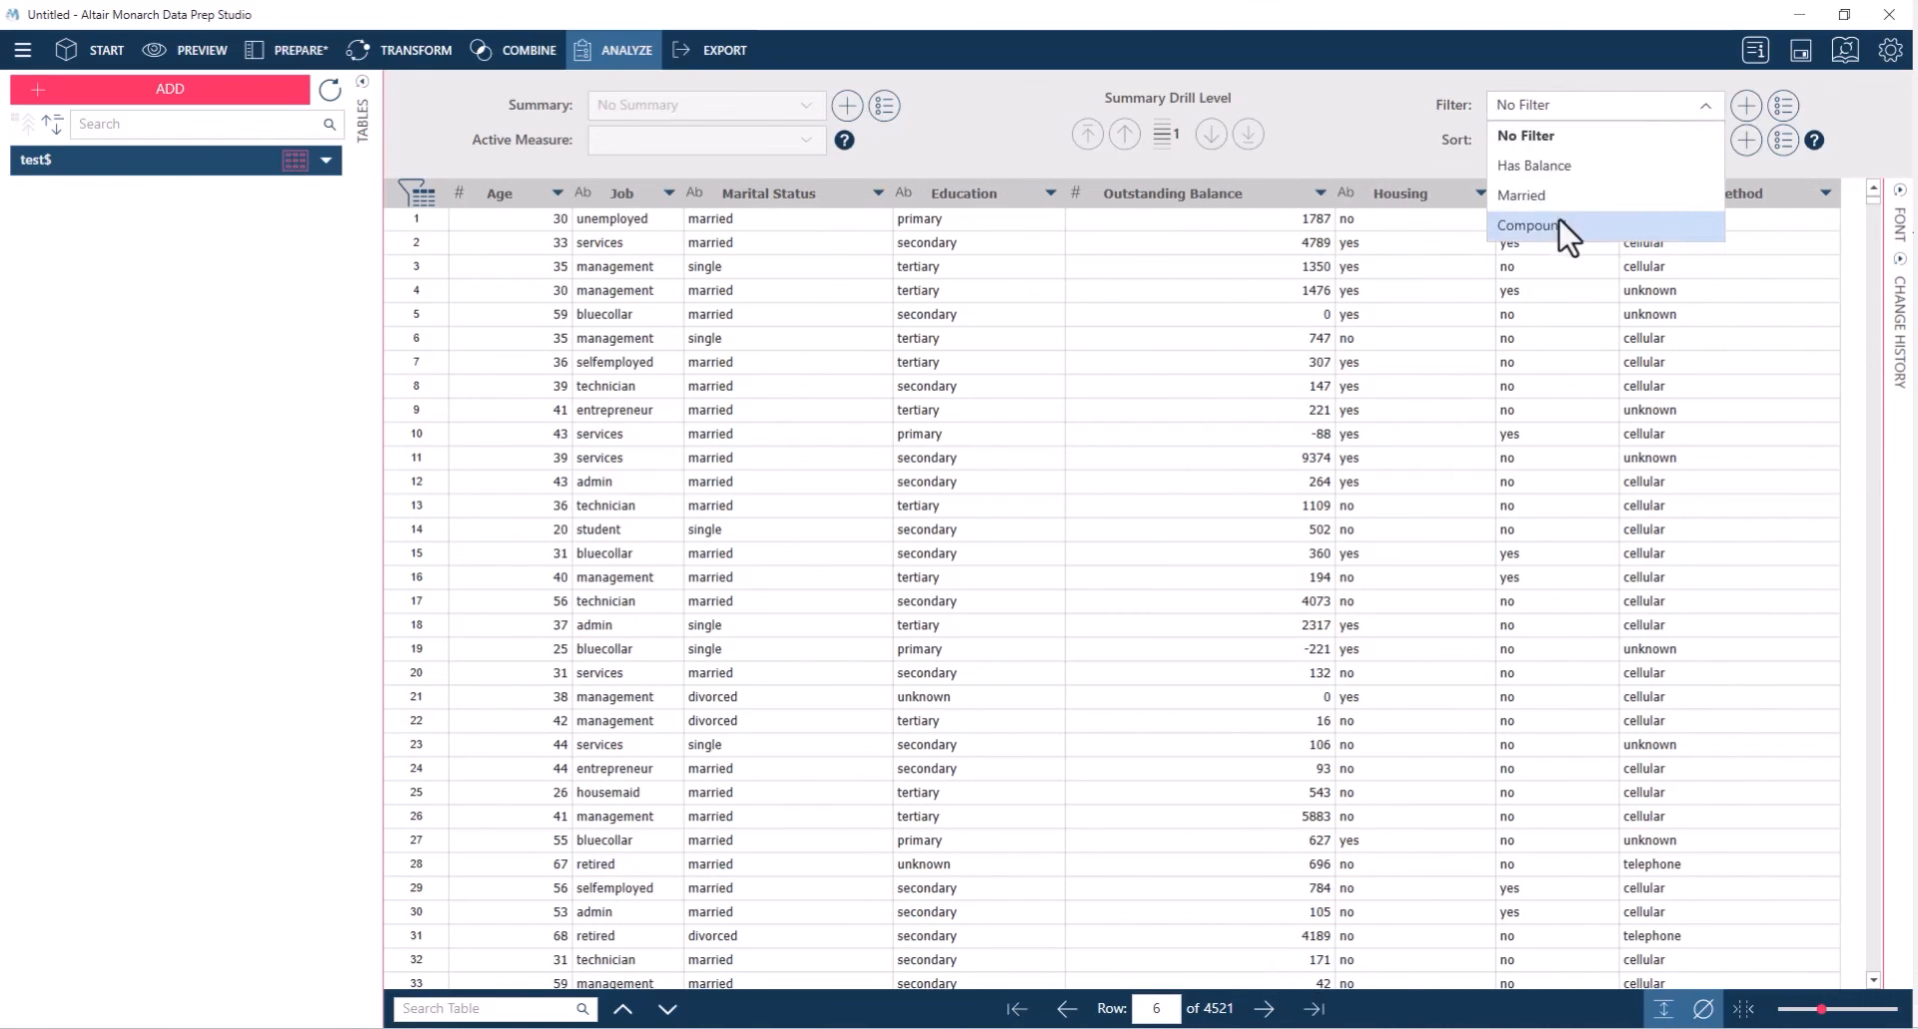
pyautogui.click(1559, 226)
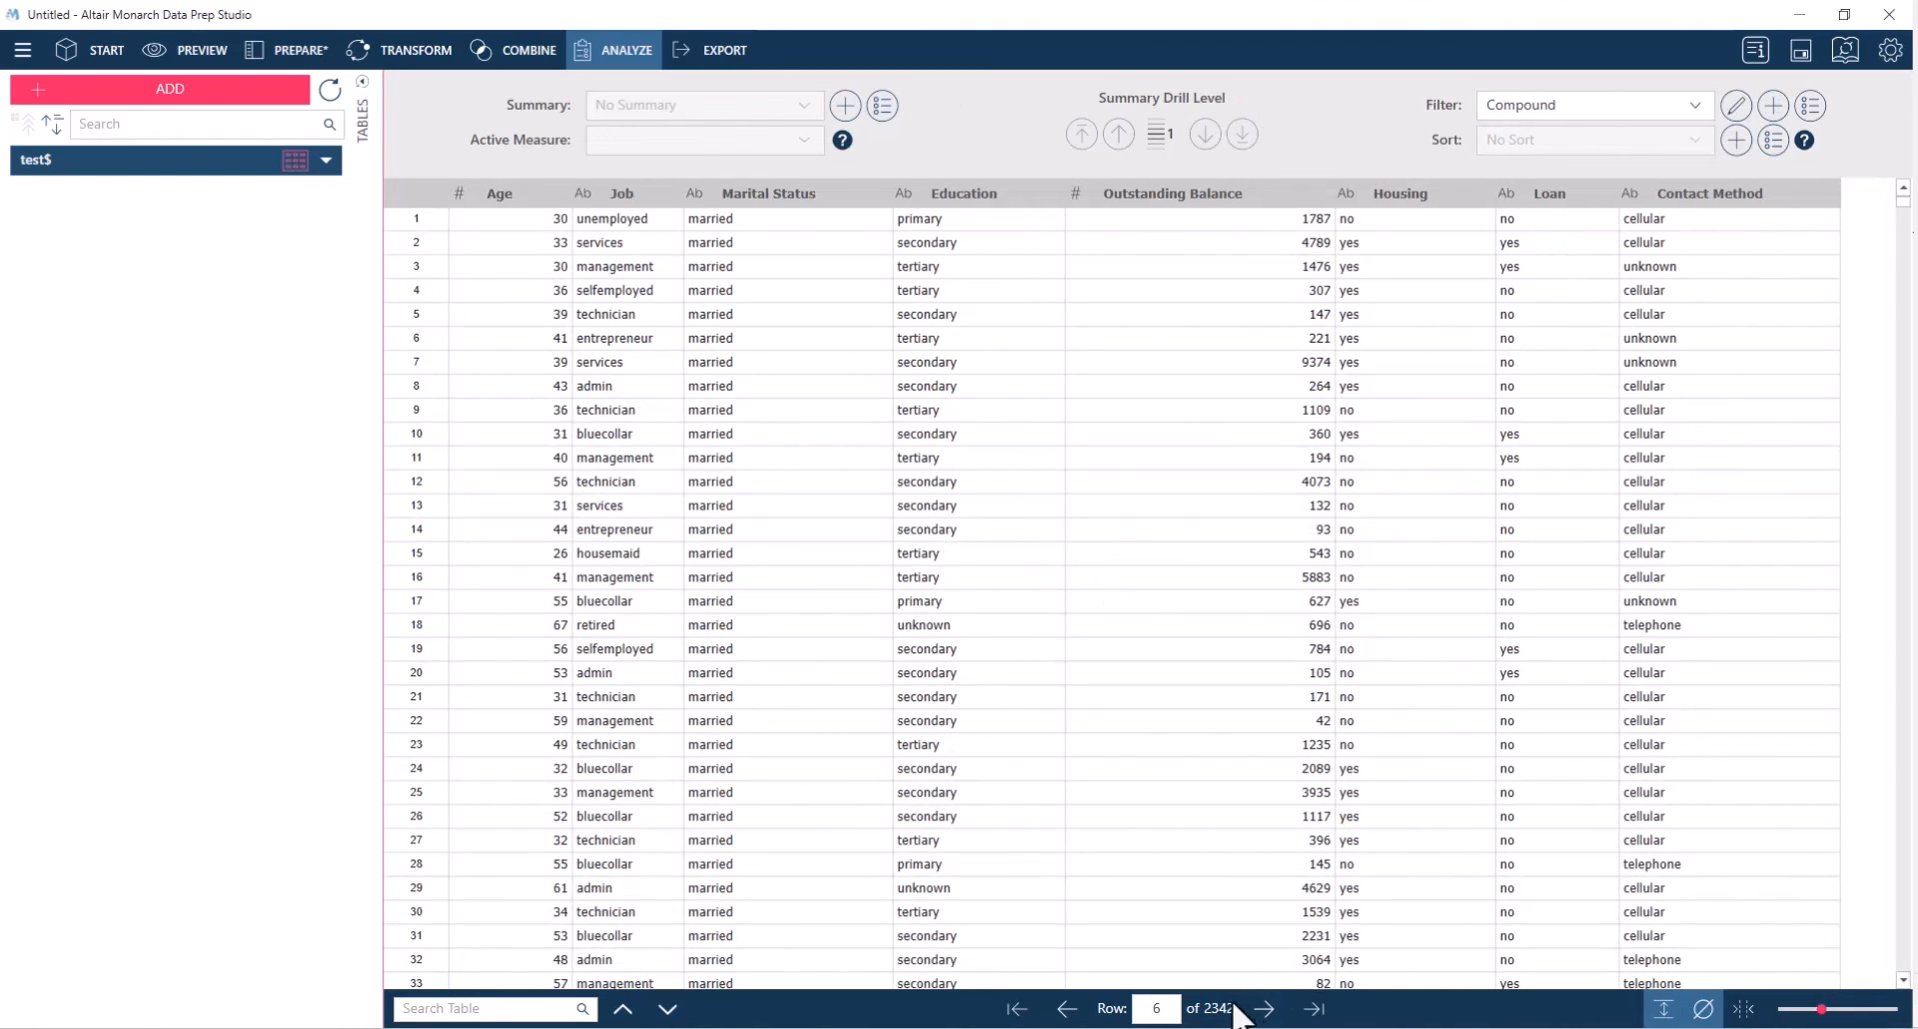